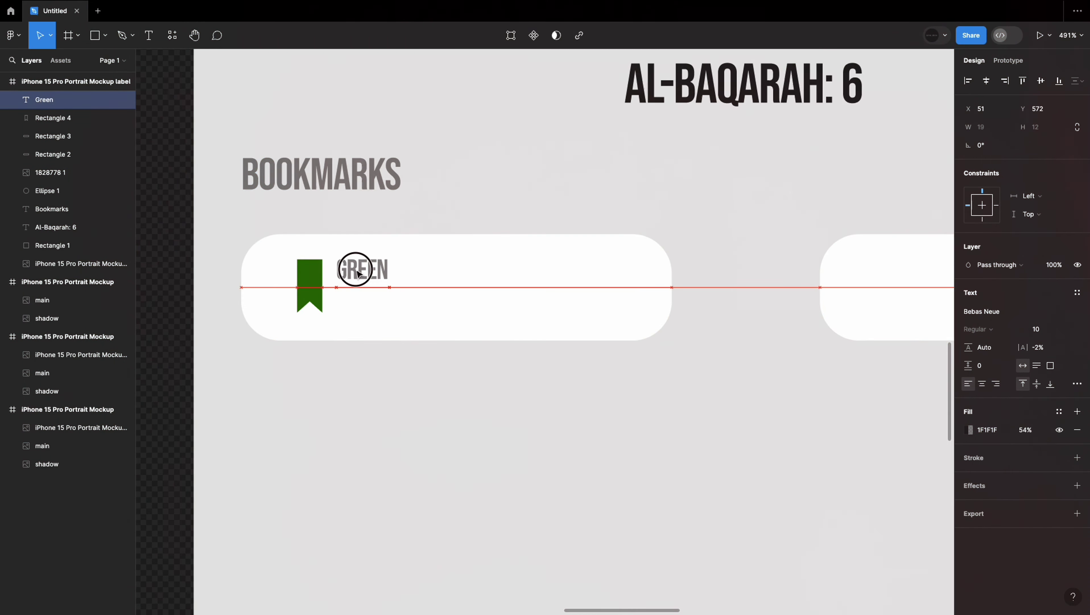
# Step: Copy the AL-BAQARAH: 6 title into the GREEN card at size 10 and 54% opacity
pyautogui.click(740, 84)
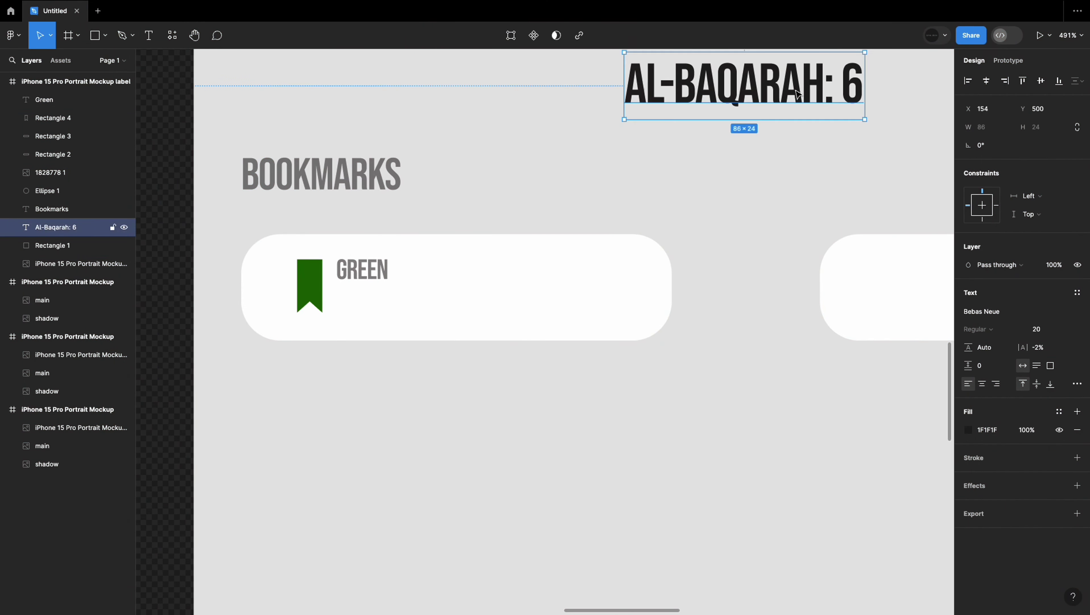
pyautogui.moveTo(740, 84); pyautogui.dragTo(400, 297)
pyautogui.click(1036, 329)
pyautogui.click(1041, 245)
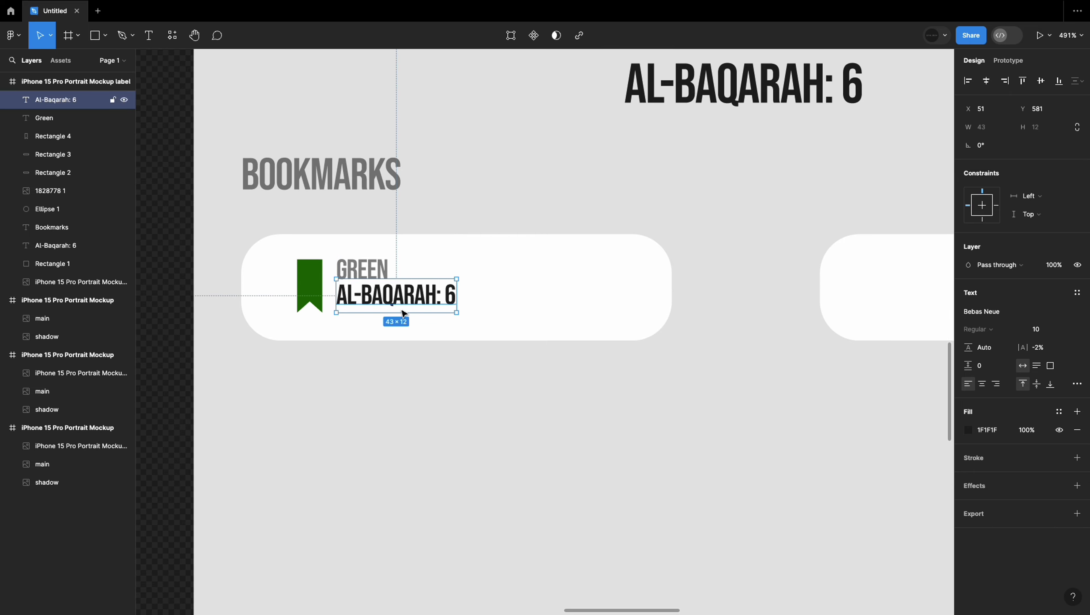
pyautogui.click(969, 430)
pyautogui.click(846, 553)
pyautogui.press('Escape')
# Step: Check the GREEN heading's colour and nudge both text lines beside the bookmark
pyautogui.click(44, 117)
pyautogui.click(969, 430)
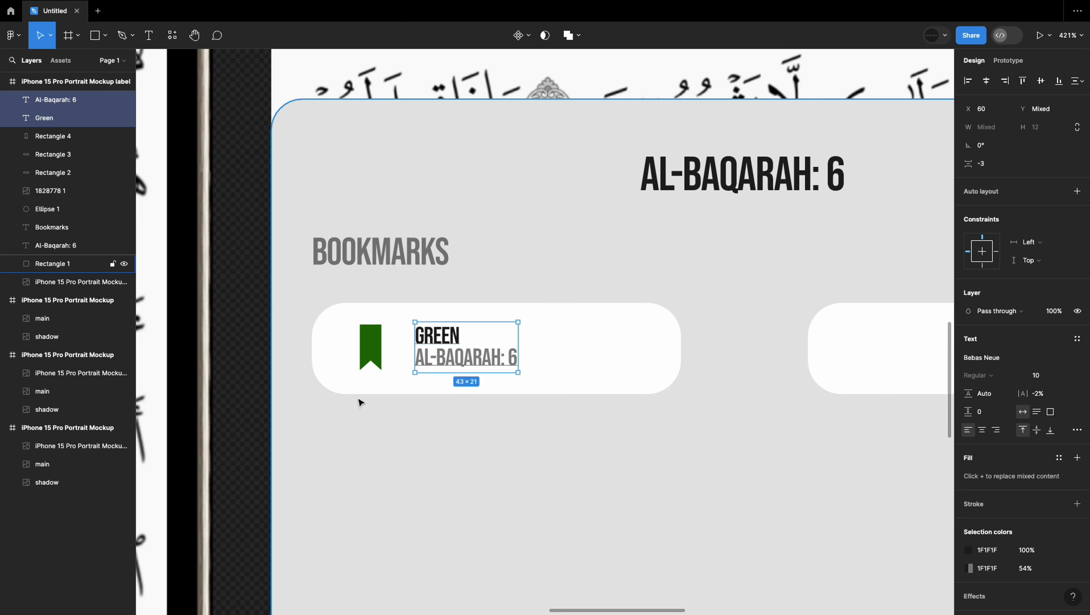
pyautogui.click(360, 360)
pyautogui.moveTo(434, 336); pyautogui.dragTo(439, 341)
pyautogui.keyDown('shift'); pyautogui.click(429, 368); pyautogui.keyUp('shift')
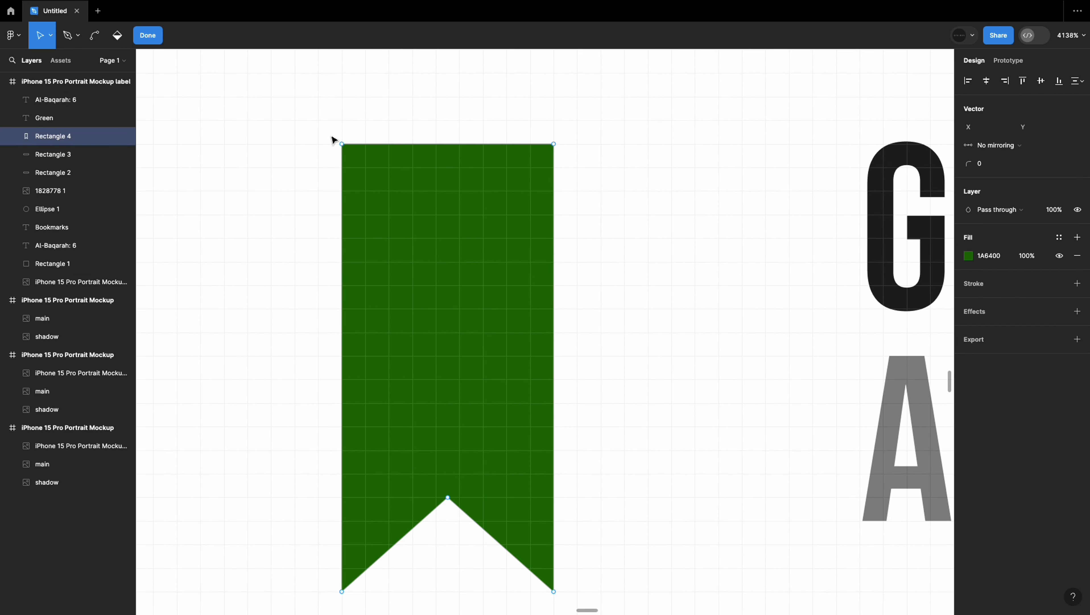
# Step: Try rounding the bookmark's top two corners
pyautogui.moveTo(333, 140); pyautogui.dragTo(555, 148)
pyautogui.moveTo(969, 163); pyautogui.dragTo(972, 174)
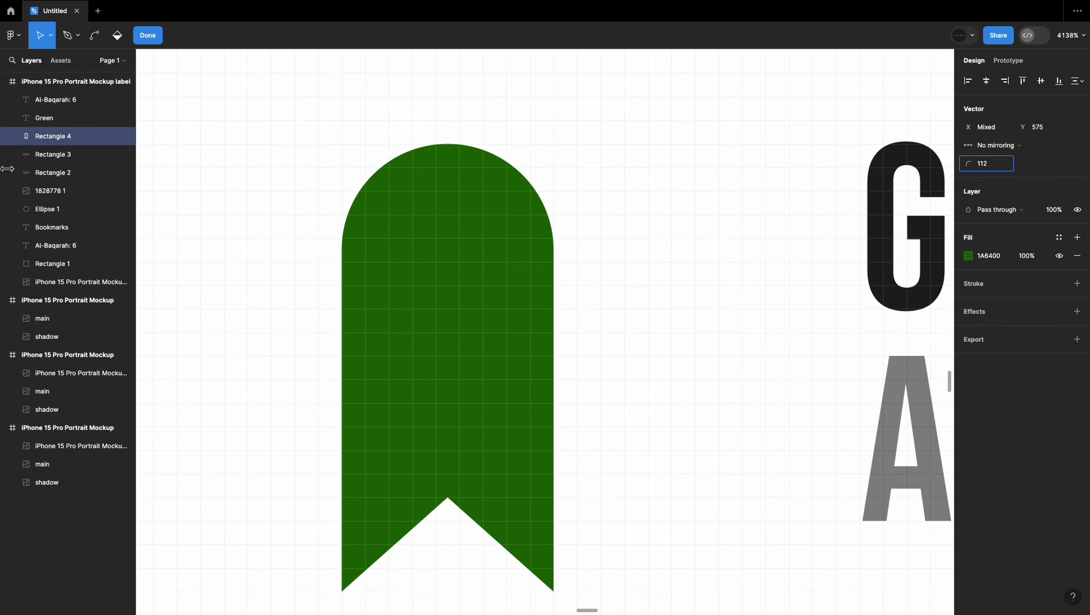
pyautogui.click(147, 35)
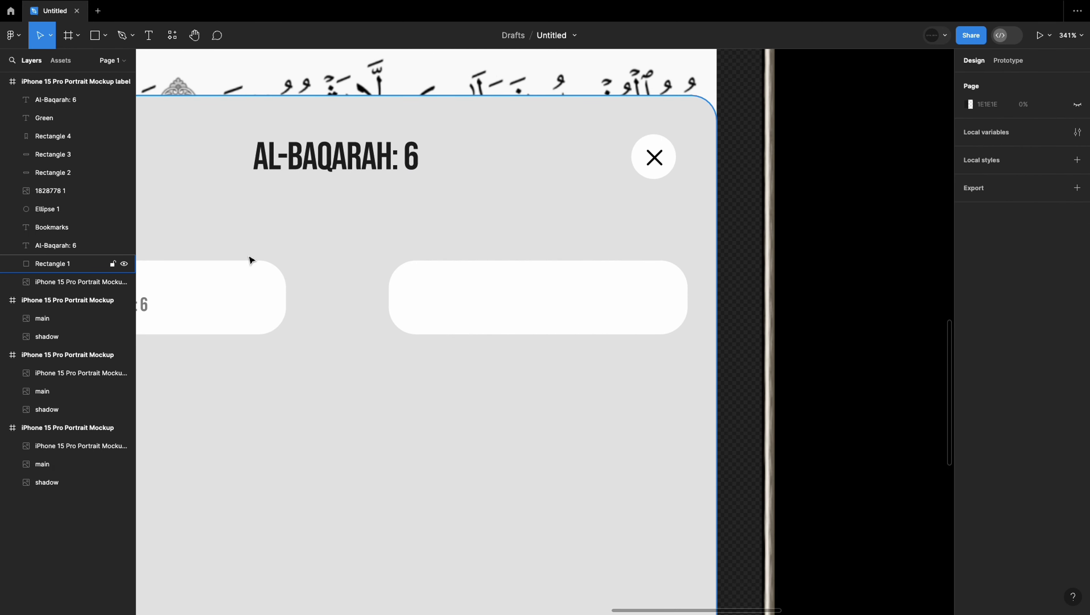
# Step: Draw three stacked thin bars filled 1F1F1F as a list icon in the right card
pyautogui.scroll(5, 499, 314)
pyautogui.press('r')
pyautogui.moveTo(341, 235); pyautogui.dragTo(456, 250)
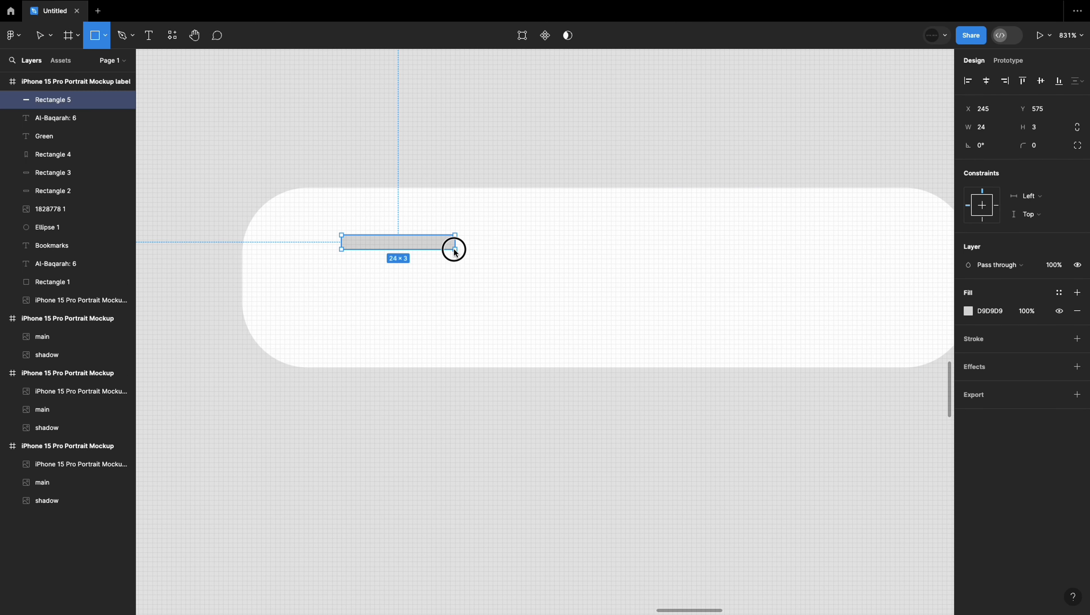
pyautogui.hotkey('ctrl', 'd')
pyautogui.hotkey('ctrl', 'd')
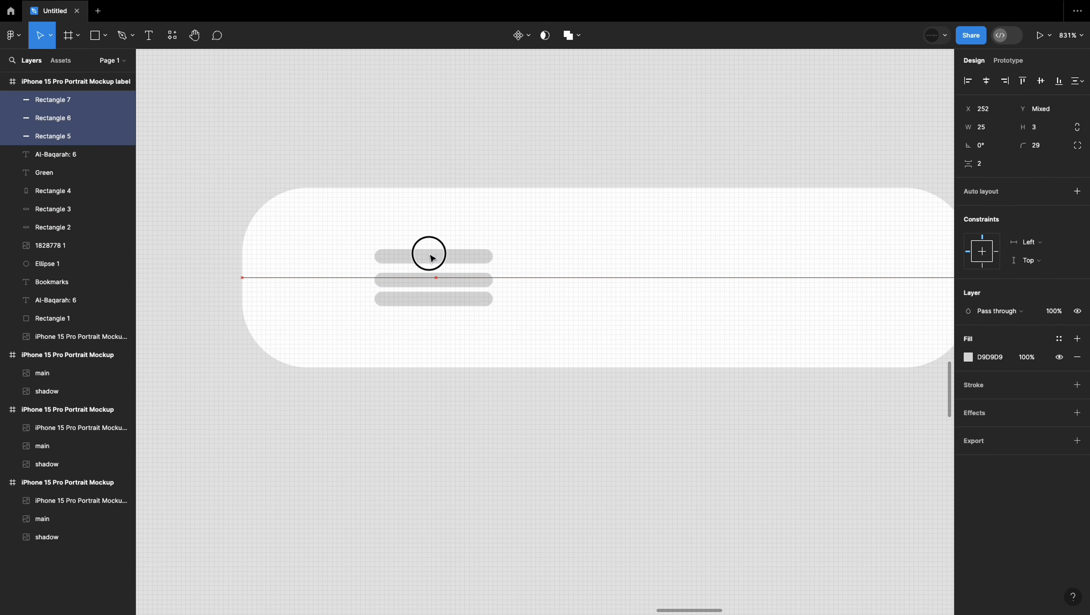
pyautogui.click(969, 357)
pyautogui.click(859, 553)
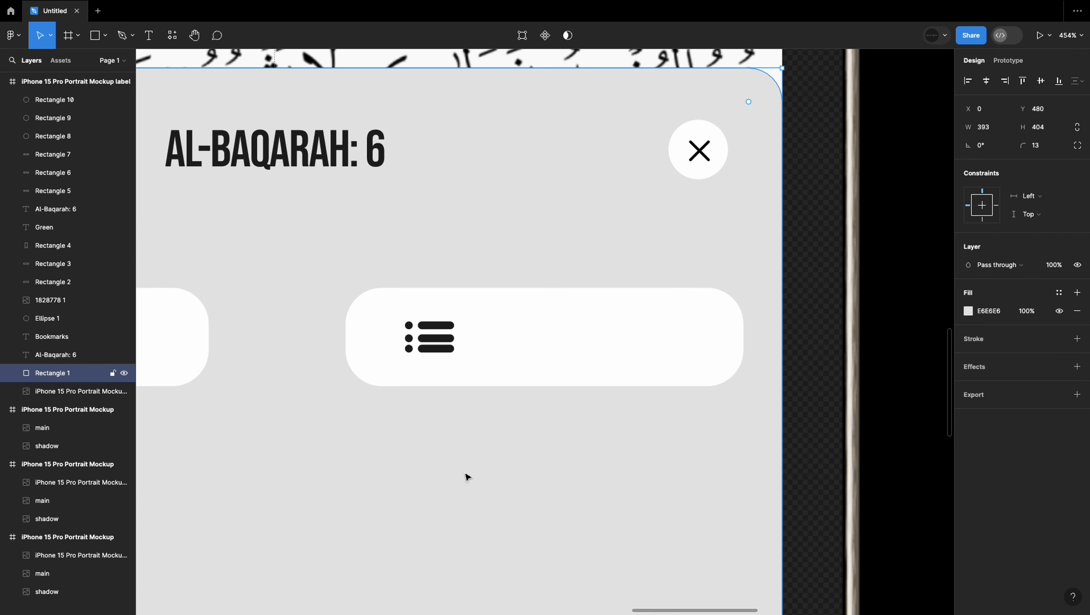
# Step: Retype the copied title as a smaller ALL label beside the list icon
pyautogui.click(48, 354)
pyautogui.press('Return')
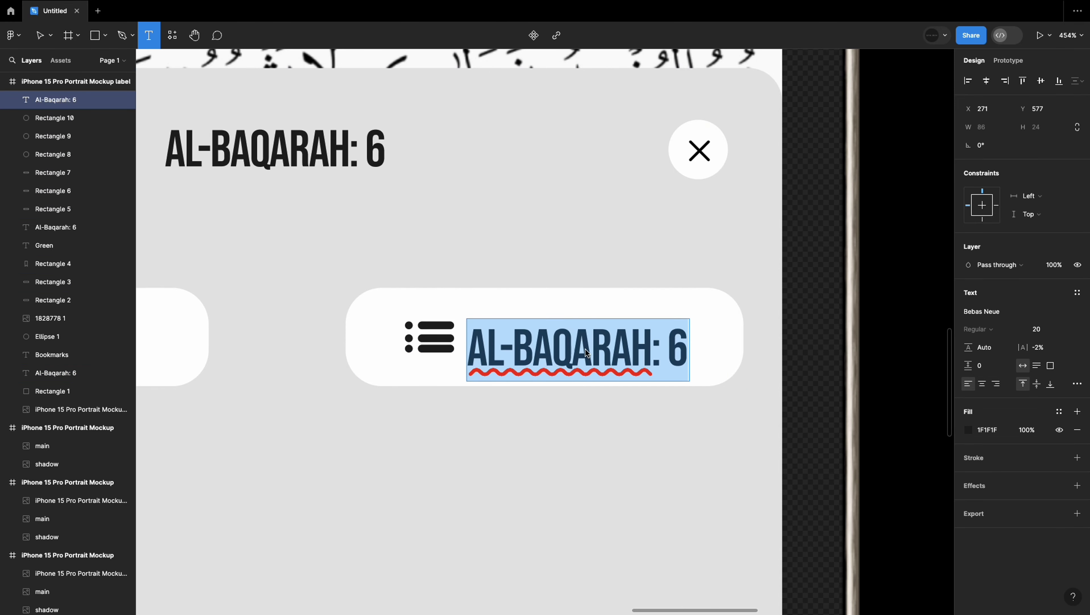
pyautogui.write('all')
pyautogui.press('Escape')
pyautogui.hotkey('ctrl', 'shift', ',')
pyautogui.hotkey('ctrl', 'shift', ',')
pyautogui.hotkey('ctrl', 'shift', ',')
pyautogui.moveTo(498, 341); pyautogui.dragTo(506, 340)
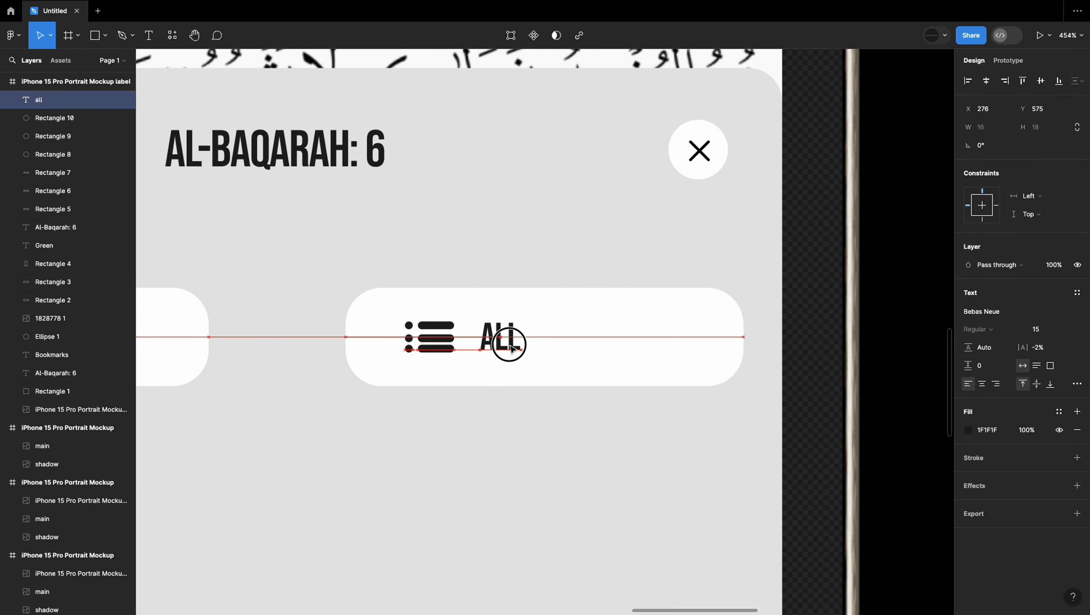
pyautogui.click(689, 402)
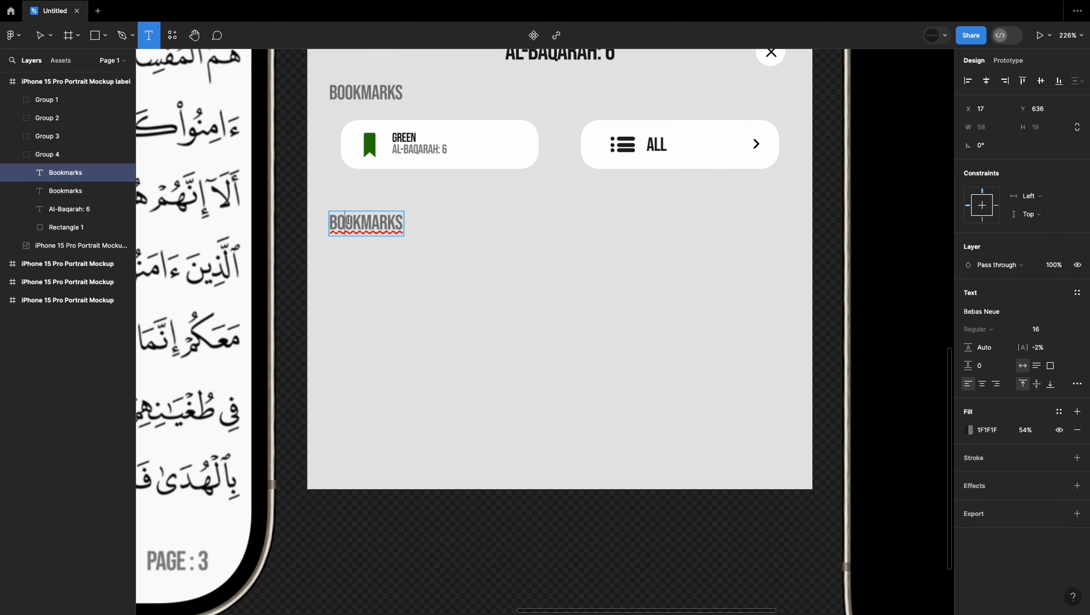
# Step: Finish the MEANINGS heading and copy the GREEN bookmark card below it
pyautogui.press('Escape')
pyautogui.click(354, 224)
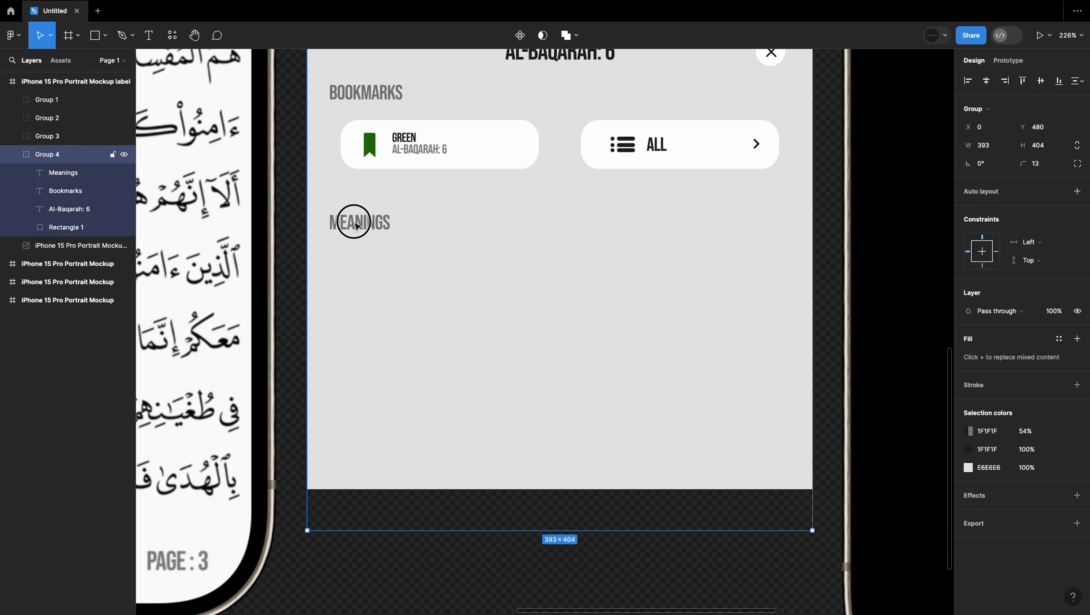
pyautogui.click(456, 145)
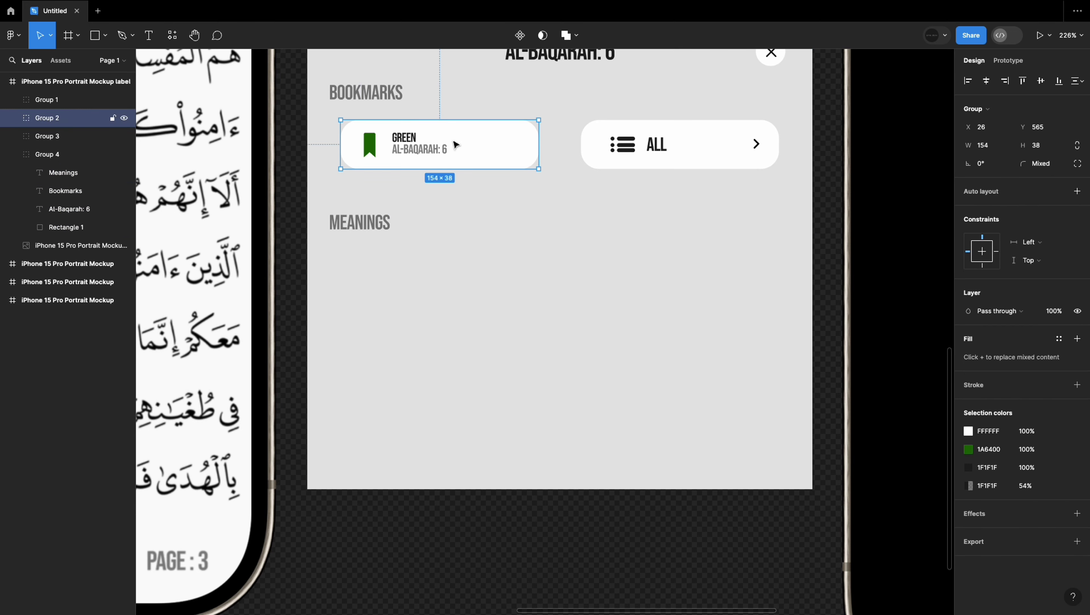
pyautogui.moveTo(494, 161); pyautogui.dragTo(482, 283)
# Step: Remove GREEN and the bookmark from the copy, and relabel it PLAY, centred vertically
pyautogui.hotkey('shift', '2')
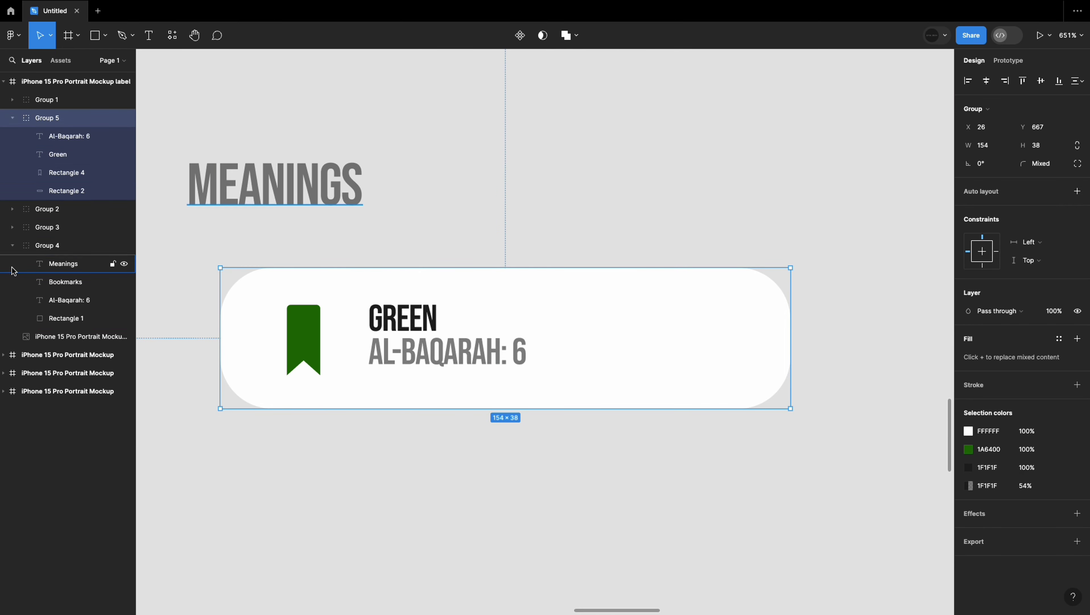
pyautogui.click(402, 318)
pyautogui.press('Delete')
pyautogui.click(304, 336)
pyautogui.press('Delete')
pyautogui.doubleClick(451, 344)
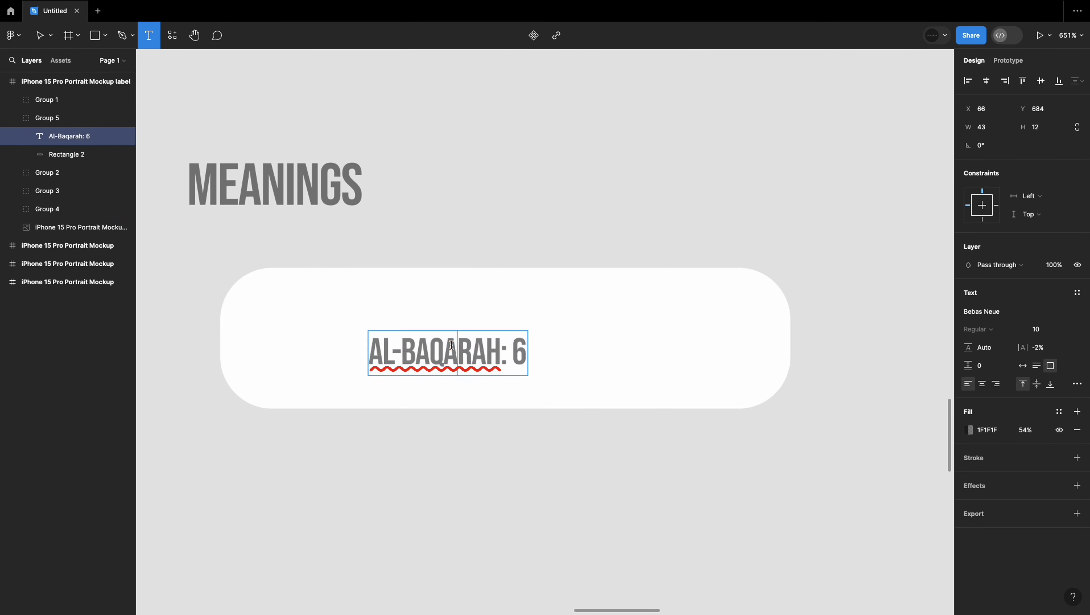
pyautogui.write('Play')
pyautogui.press('Escape')
pyautogui.moveTo(400, 349); pyautogui.dragTo(413, 336)
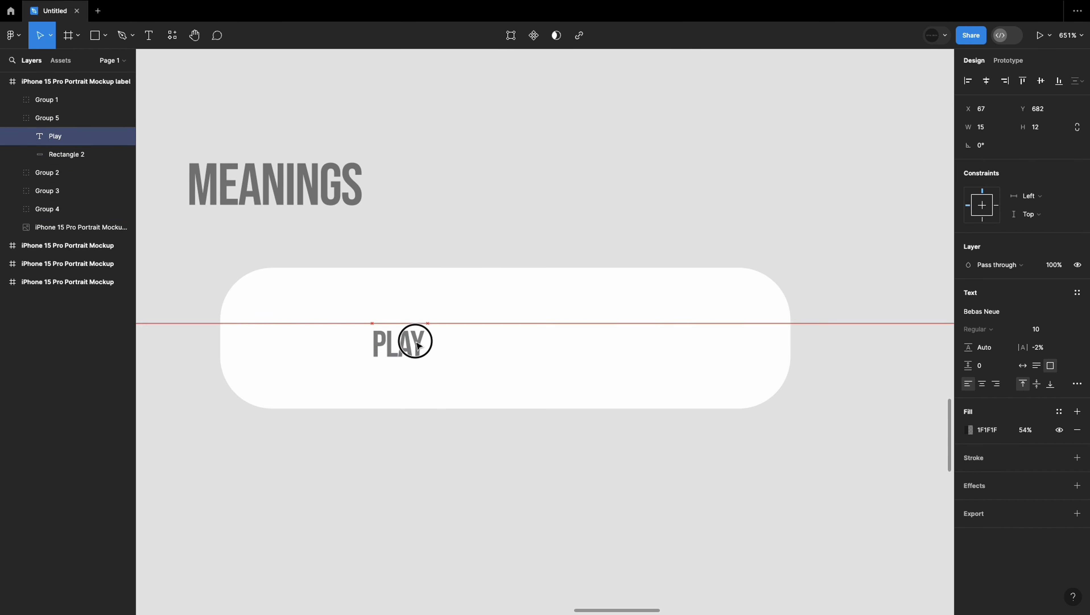
# Step: Draw a black play triangle left of PLAY from a rectangle
pyautogui.click(95, 43)
pyautogui.moveTo(261, 190); pyautogui.dragTo(357, 301)
pyautogui.press('Return')
pyautogui.moveTo(356, 190)
pyautogui.mouseDown()
pyautogui.moveTo(353, 241)
pyautogui.moveTo(325, 225)
pyautogui.mouseUp()
pyautogui.press('Escape')
pyautogui.click(971, 316)
pyautogui.click(934, 552)
# Step: Move PLAY closer to the triangle and zoom back out to the whole screen
pyautogui.press('Escape')
pyautogui.press('Escape')
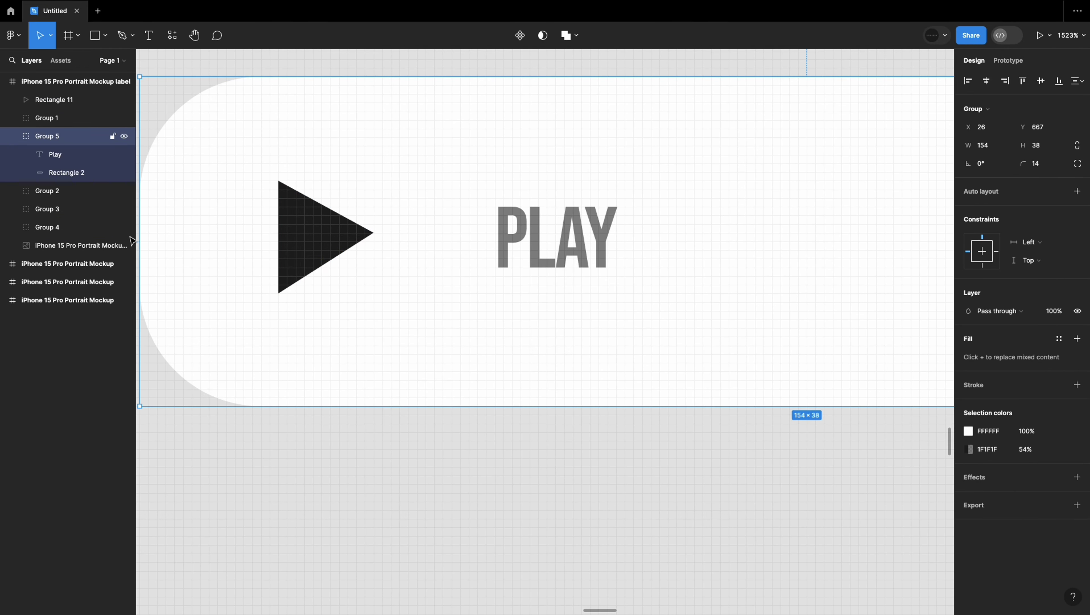
pyautogui.moveTo(581, 241); pyautogui.dragTo(530, 243)
pyautogui.click(968, 499)
pyautogui.hotkey('shift', '1')
pyautogui.click(260, 401)
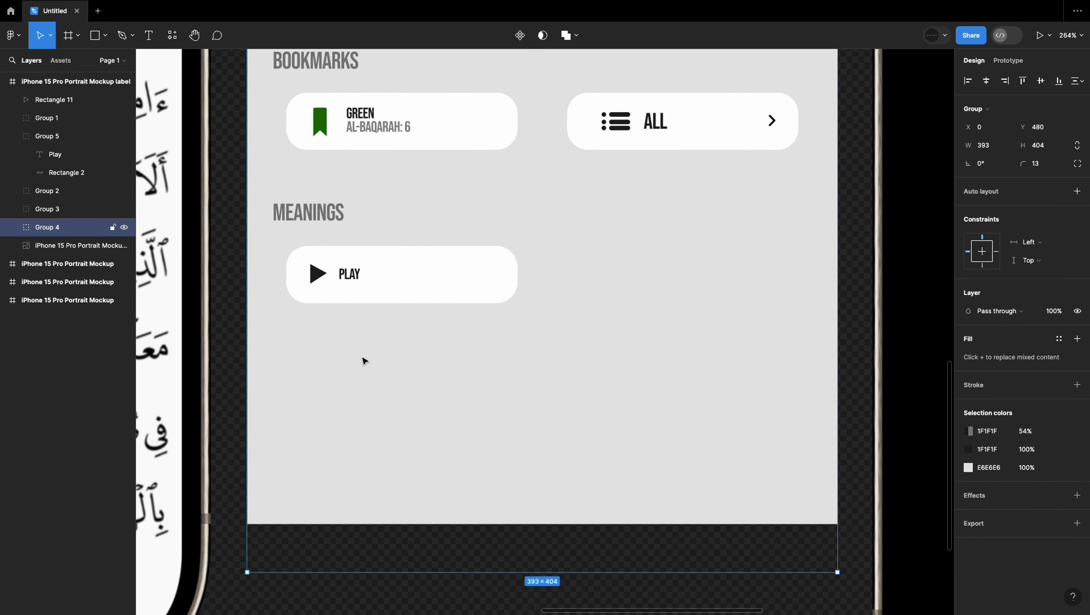
# Step: Adjust the PLAY card width and label size, and move the triangle into the PLAY group
pyautogui.doubleClick(375, 274)
pyautogui.moveTo(518, 275)
pyautogui.mouseDown()
pyautogui.moveTo(327, 272)
pyautogui.moveTo(693, 280)
pyautogui.mouseUp()
pyautogui.click(351, 275)
pyautogui.click(1046, 329)
pyautogui.click(1046, 356)
pyautogui.keyDown('shift'); pyautogui.click(334, 281); pyautogui.keyUp('shift')
pyautogui.hotkey('ctrl', 'z')
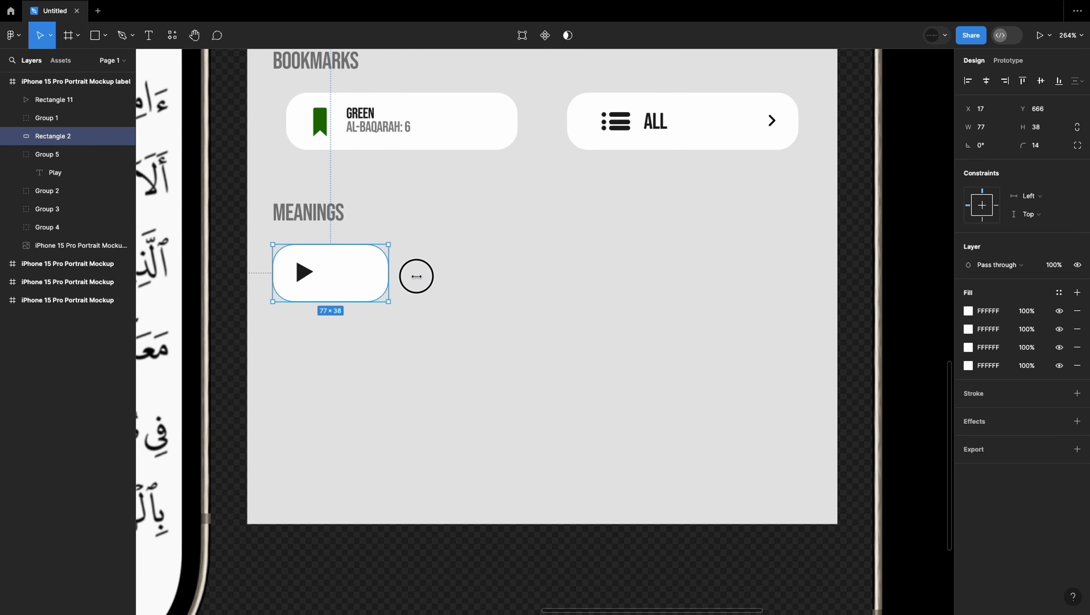
pyautogui.moveTo(389, 274); pyautogui.dragTo(798, 274)
pyautogui.moveTo(302, 272); pyautogui.dragTo(485, 272)
pyautogui.moveTo(54, 99); pyautogui.dragTo(68, 150)
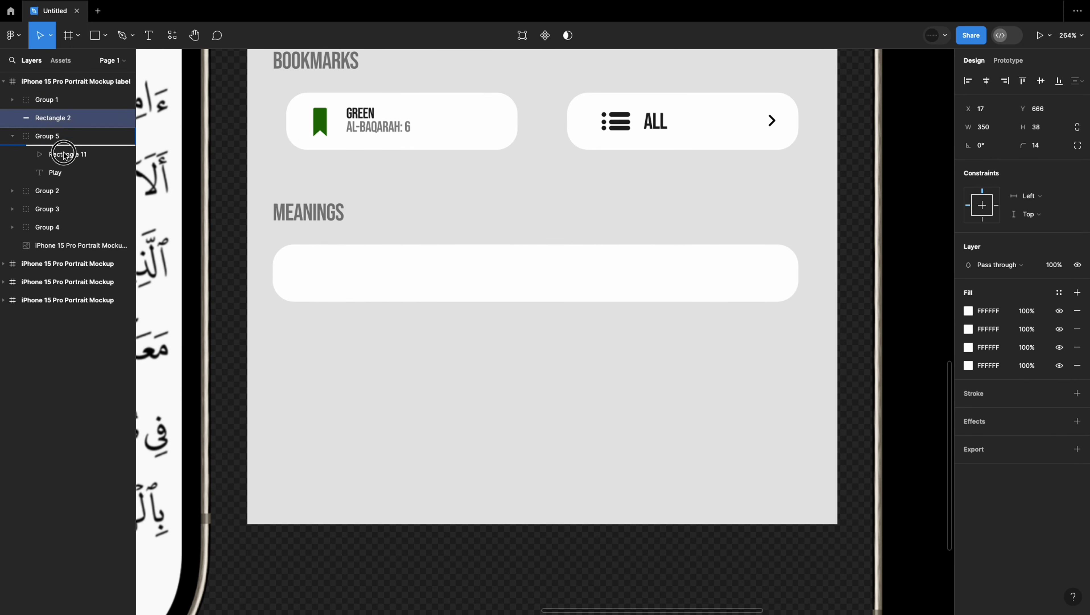
# Step: Arrange the triangle before the label so ▶ PLAY sits centred in the card
pyautogui.click(479, 279)
pyautogui.moveTo(479, 278); pyautogui.dragTo(519, 273)
pyautogui.click(591, 271)
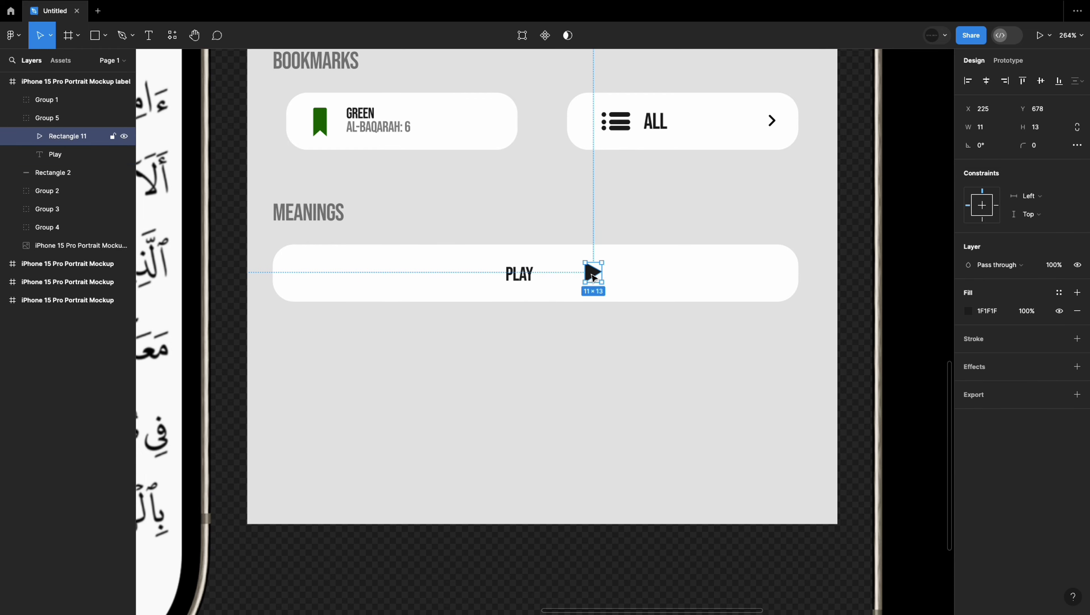
pyautogui.moveTo(591, 272); pyautogui.dragTo(551, 272)
pyautogui.click(520, 280)
pyautogui.click(576, 568)
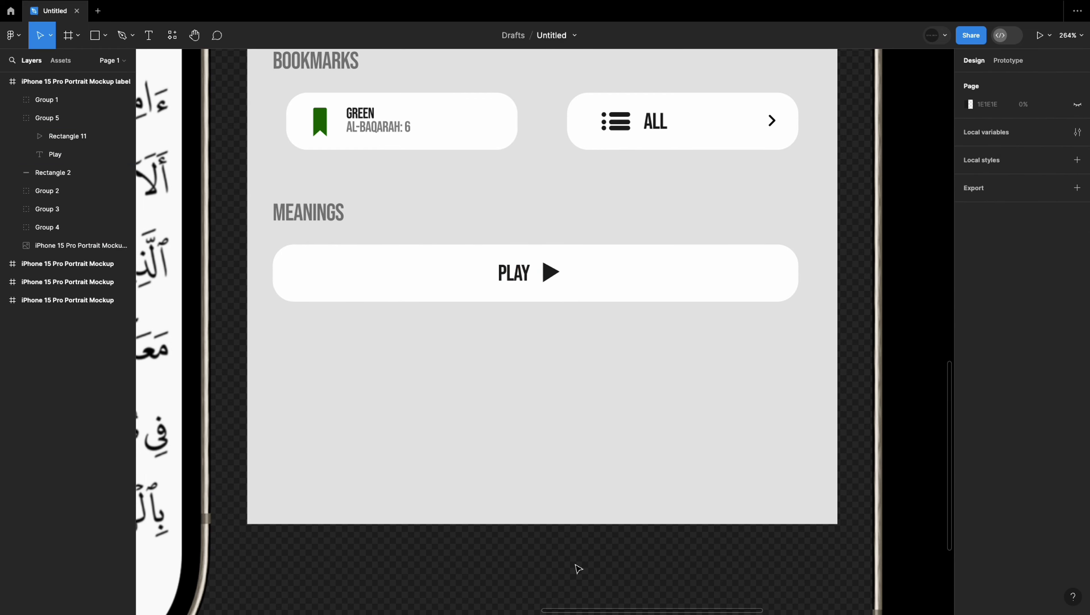
pyautogui.scroll(-5, 540, 472)
pyautogui.scroll(3, 447, 449)
pyautogui.click(564, 422)
pyautogui.moveTo(584, 423)
pyautogui.mouseDown()
pyautogui.moveTo(414, 421)
pyautogui.moveTo(575, 421)
pyautogui.mouseUp()
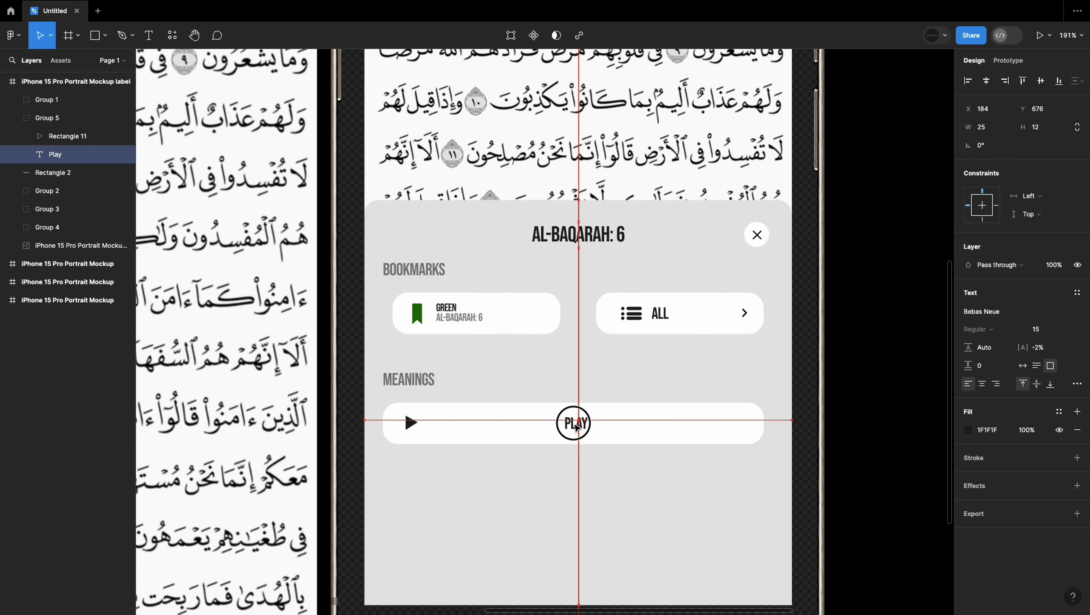
pyautogui.moveTo(414, 421); pyautogui.dragTo(547, 419)
pyautogui.press('Escape')
pyautogui.scroll(-3, 537, 527)
# Step: Duplicate the card, narrow PLAY to half width and place the copy beside it
pyautogui.moveTo(584, 271); pyautogui.dragTo(590, 312)
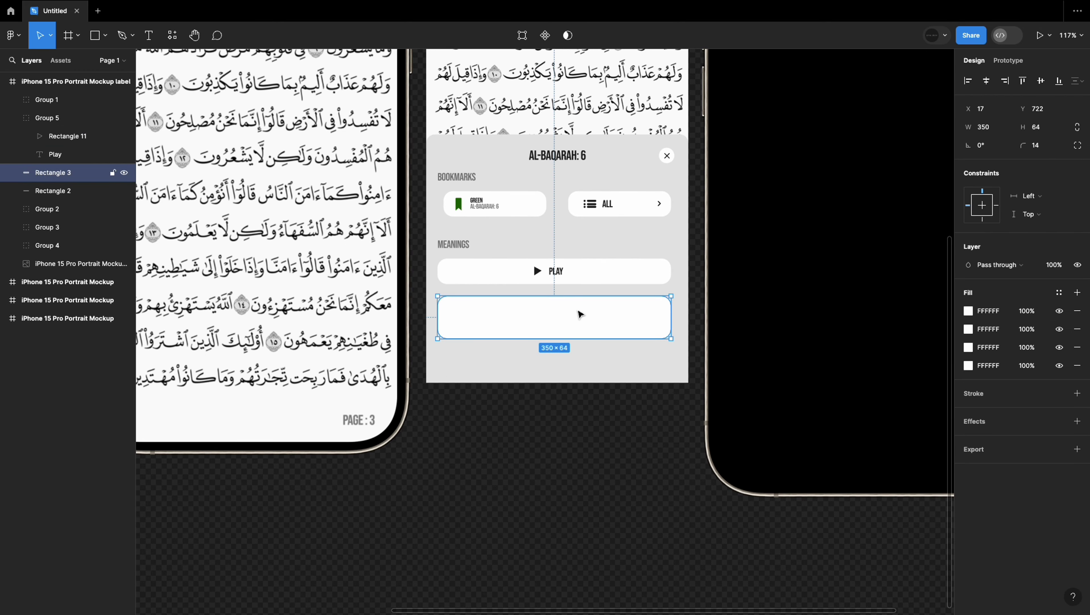
pyautogui.scroll(5, 584, 300)
pyautogui.click(611, 275)
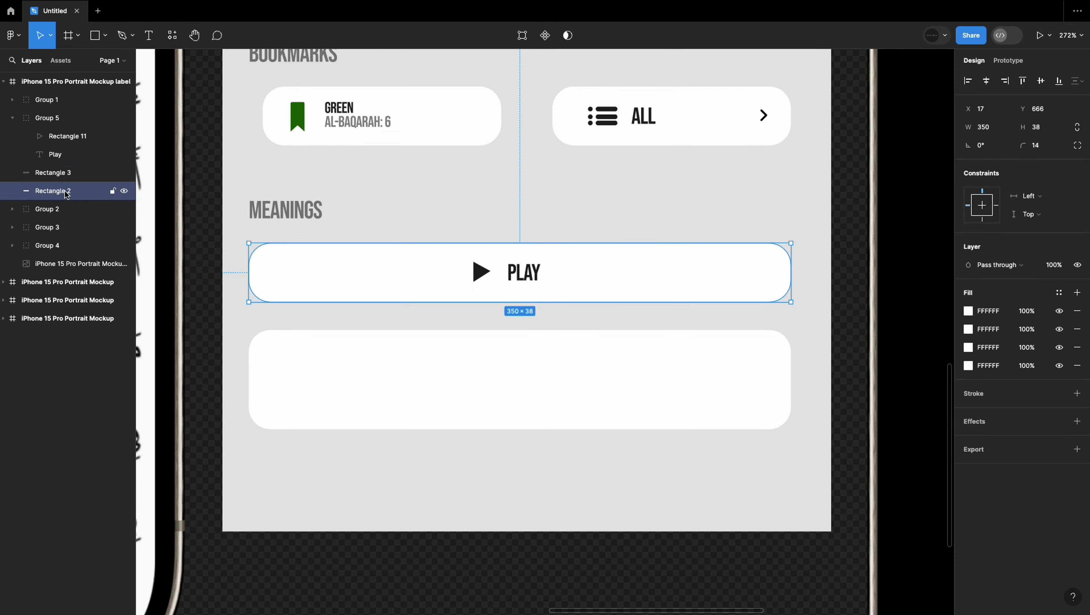
pyautogui.moveTo(790, 271)
pyautogui.mouseDown()
pyautogui.moveTo(503, 273)
pyautogui.moveTo(737, 271)
pyautogui.mouseUp()
pyautogui.click(374, 286)
pyautogui.click(379, 382)
pyautogui.press('Delete')
pyautogui.click(441, 275)
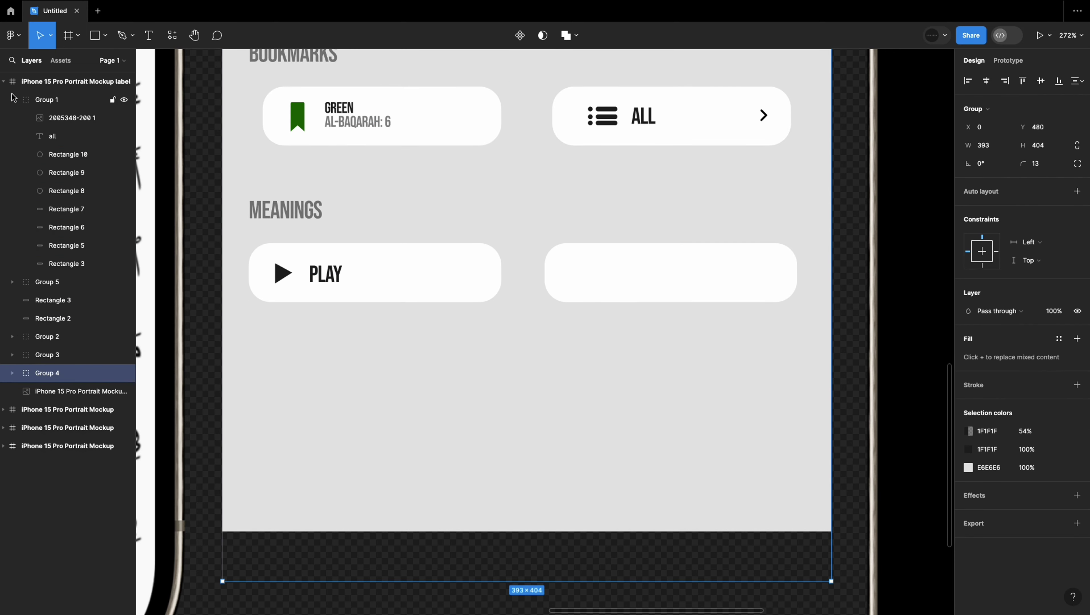
# Step: Ungroup and edit the MEANINGS heading, then add a centred TAFSIR label in the right card
pyautogui.moveTo(64, 227); pyautogui.dragTo(56, 91)
pyautogui.doubleClick(321, 215)
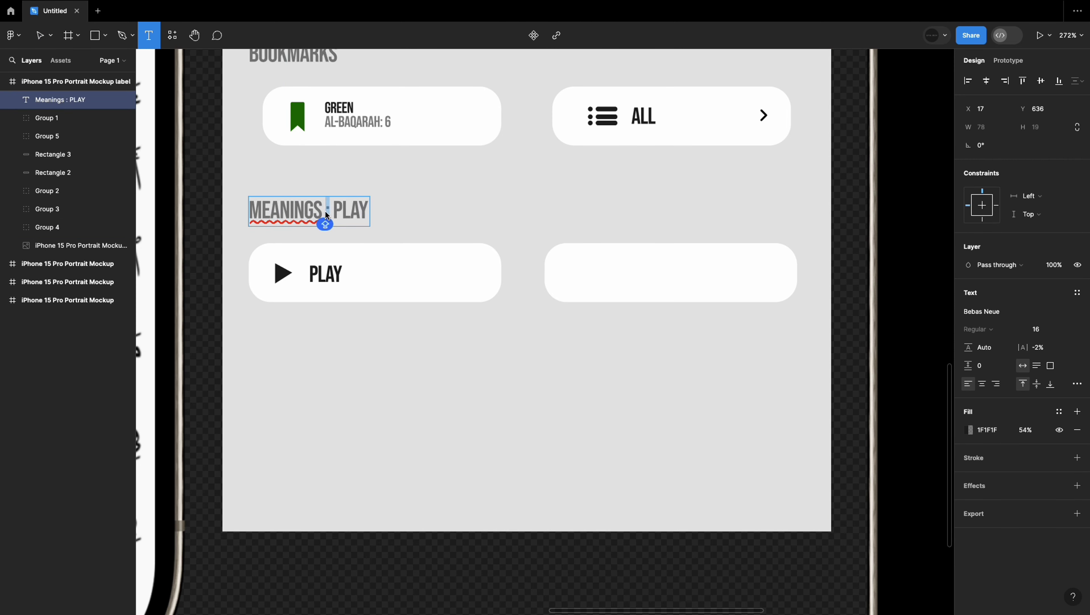
pyautogui.click(506, 372)
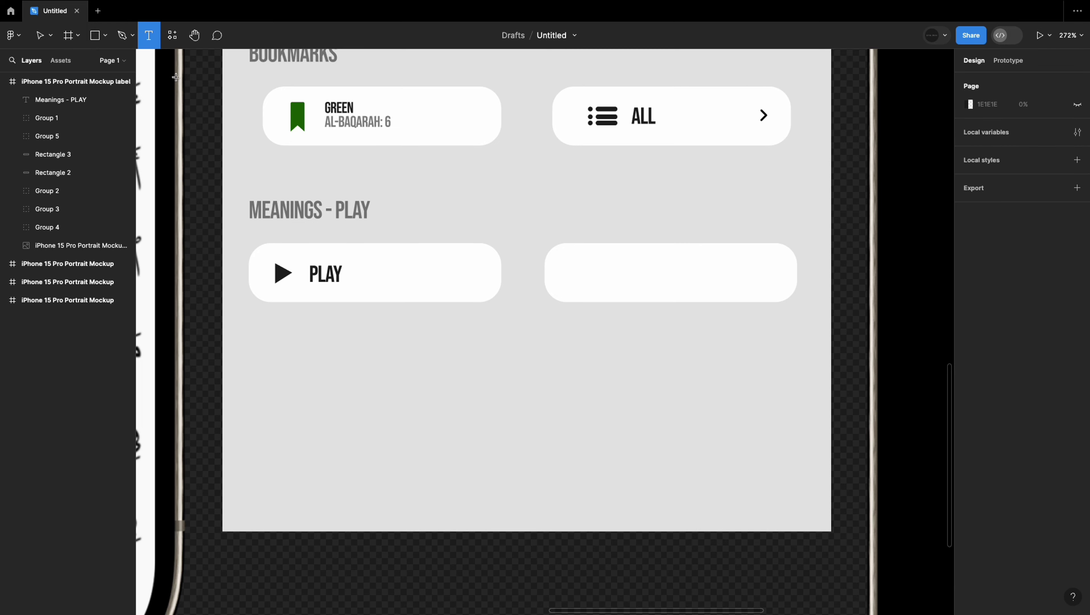
pyautogui.click(575, 289)
pyautogui.write('mw')
pyautogui.press('Escape')
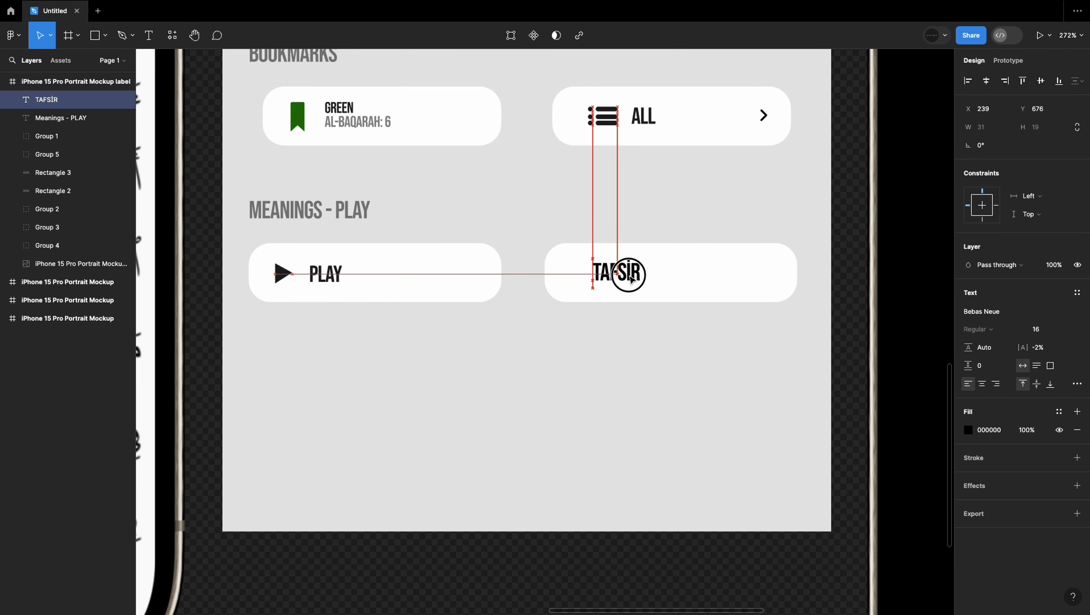
pyautogui.moveTo(622, 315); pyautogui.dragTo(667, 286)
# Step: Copy the ALL chevron onto the TAFSIR button and move its layers into Group 5
pyautogui.click(671, 117)
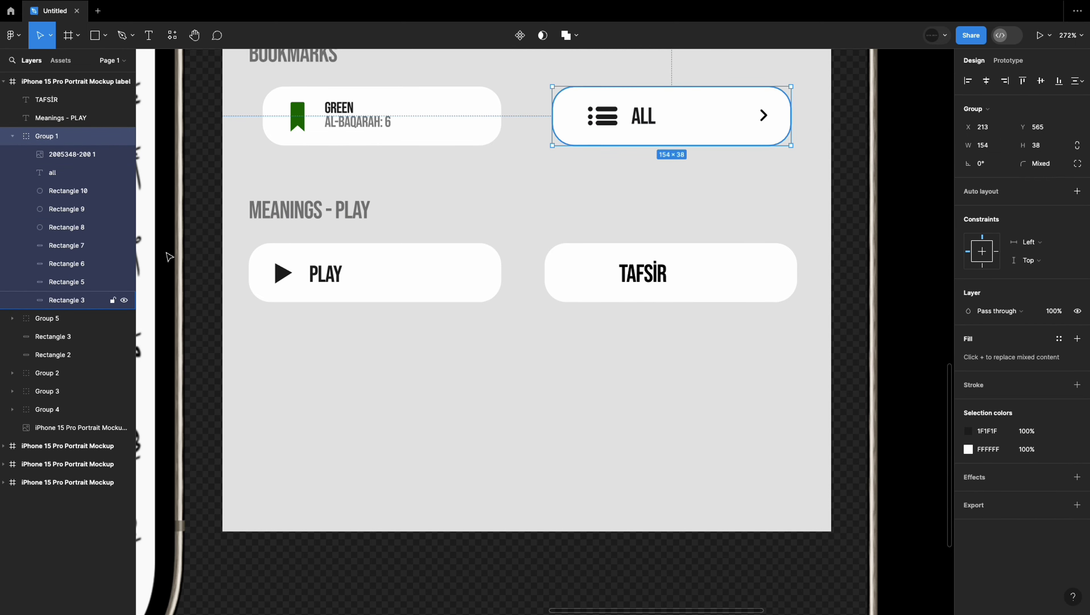
pyautogui.hotkey('alt', 'l')
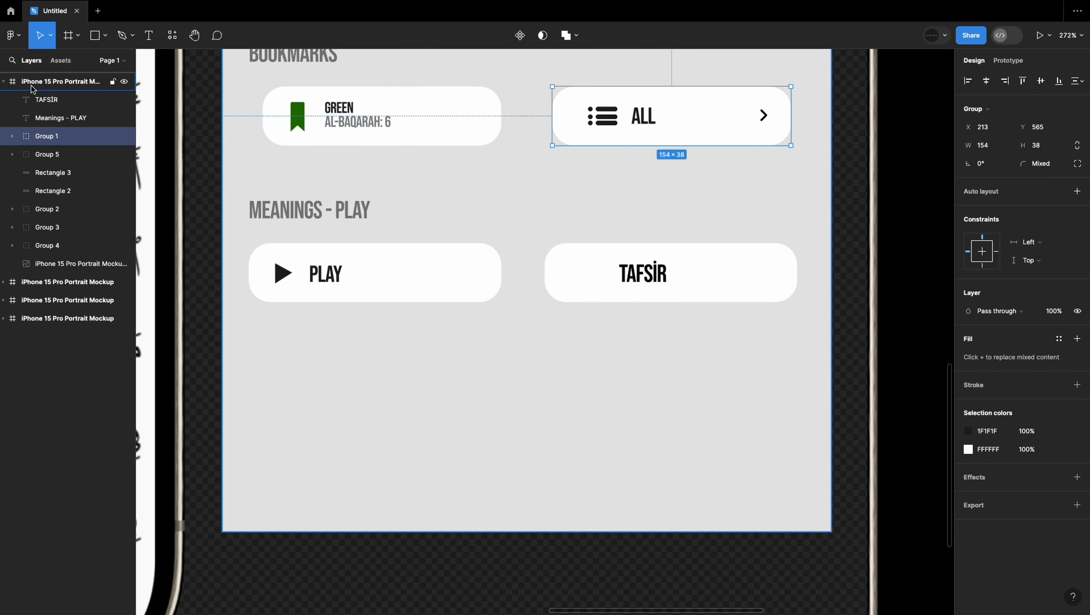
pyautogui.scroll(3, 644, 237)
pyautogui.doubleClick(763, 192)
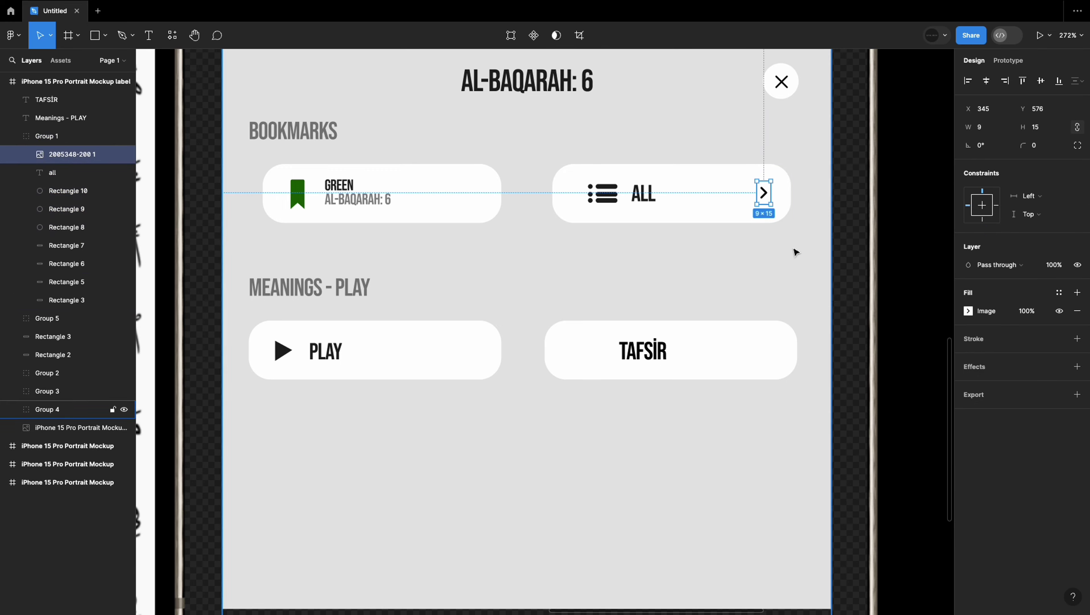
pyautogui.moveTo(764, 192); pyautogui.dragTo(763, 351)
pyautogui.click(61, 117)
pyautogui.keyDown('shift'); pyautogui.click(61, 190); pyautogui.keyUp('shift')
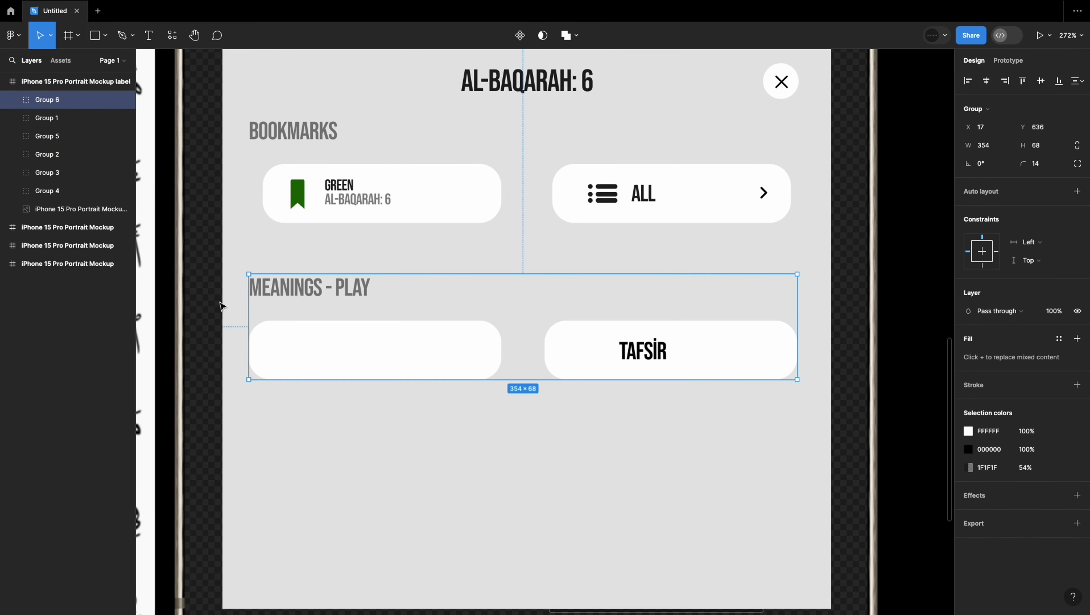
pyautogui.moveTo(61, 190); pyautogui.dragTo(105, 203)
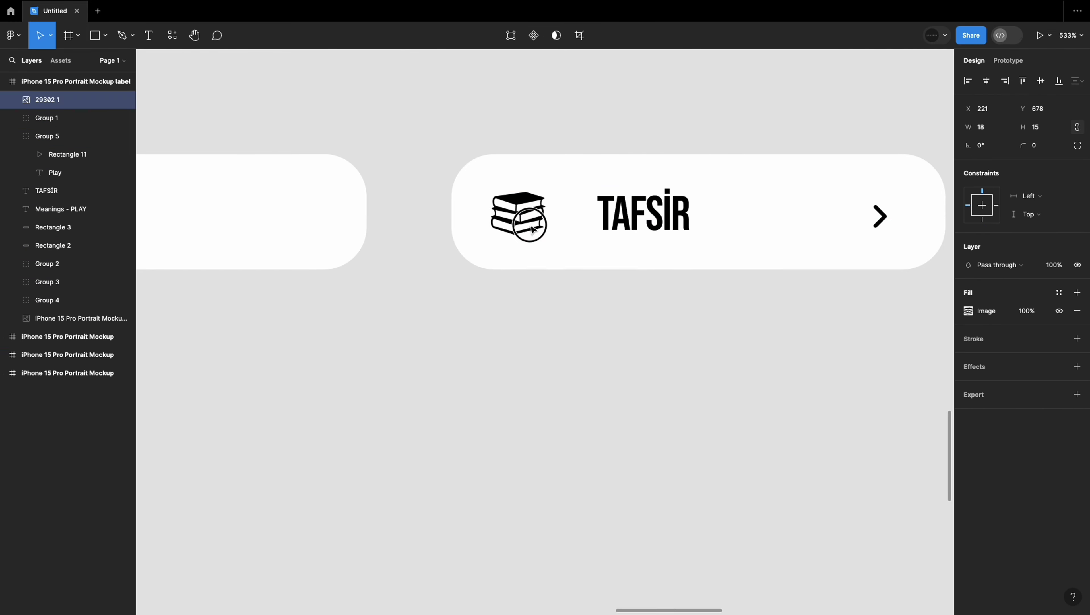
# Step: Copy the MEANINGS - PLAY heading further down and start editing its text
pyautogui.click(122, 190)
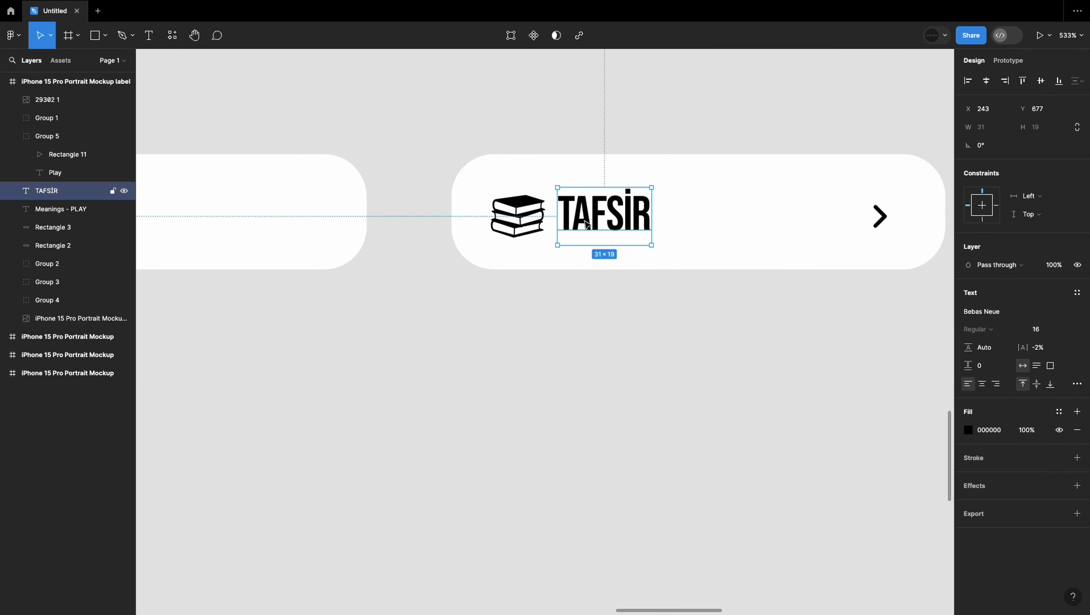
pyautogui.scroll(-3, 569, 498)
pyautogui.click(568, 488)
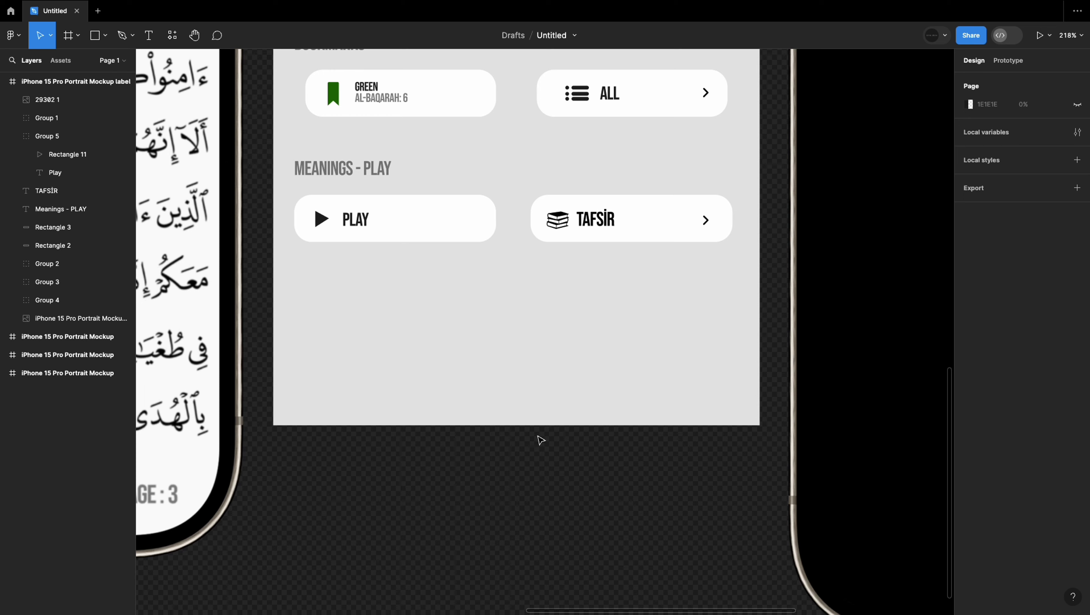
pyautogui.moveTo(347, 168); pyautogui.dragTo(347, 297)
pyautogui.doubleClick(347, 294)
pyautogui.write('SHARİNG')
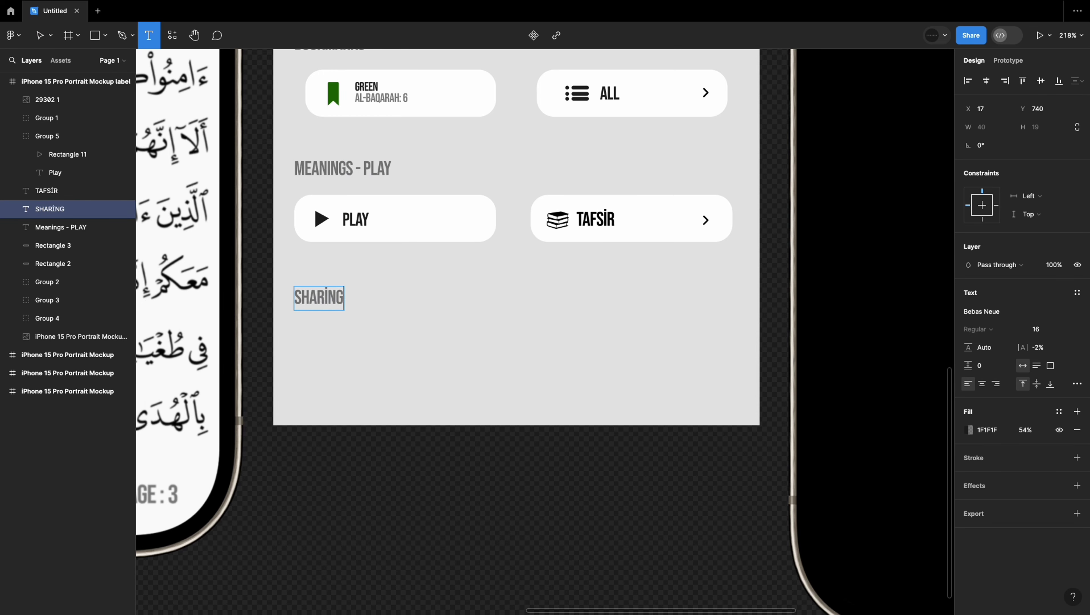
# Step: Add a full-width button under SHARING with a copy of the TAFSIR chevron in Group 5
pyautogui.click(314, 496)
pyautogui.moveTo(402, 231); pyautogui.dragTo(402, 348)
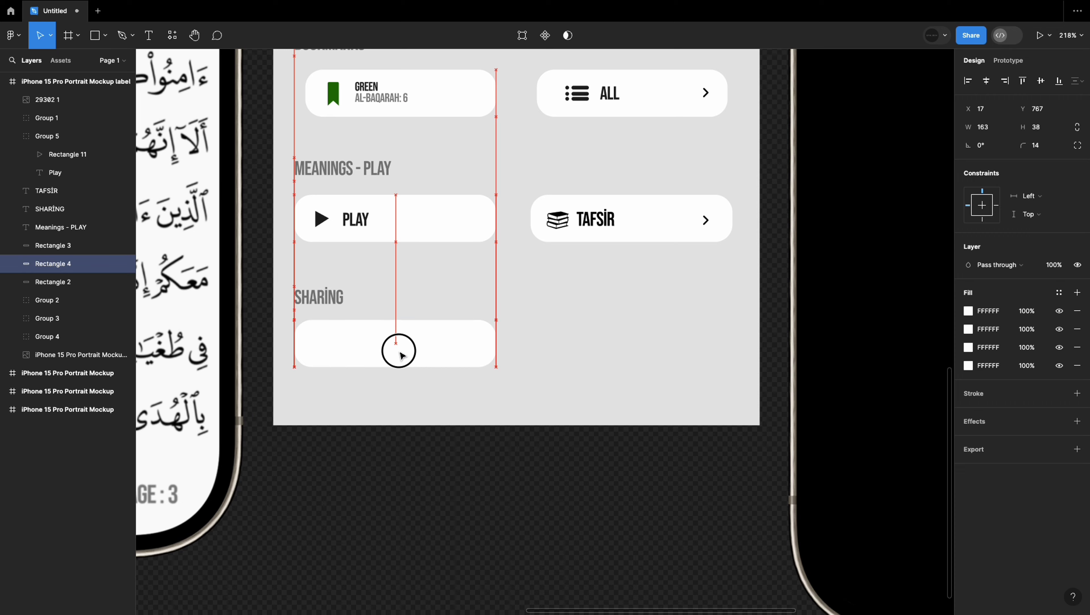
pyautogui.moveTo(497, 345); pyautogui.dragTo(732, 345)
pyautogui.click(706, 220)
pyautogui.doubleClick(705, 219)
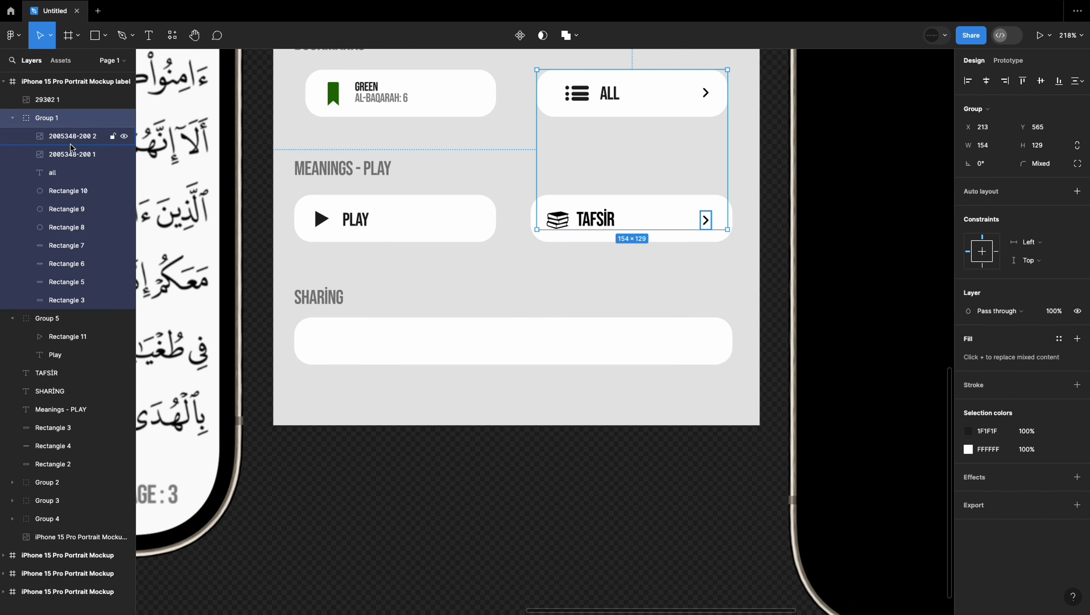
pyautogui.moveTo(705, 220); pyautogui.dragTo(705, 343)
pyautogui.click(72, 155)
pyautogui.moveTo(61, 348); pyautogui.dragTo(60, 347)
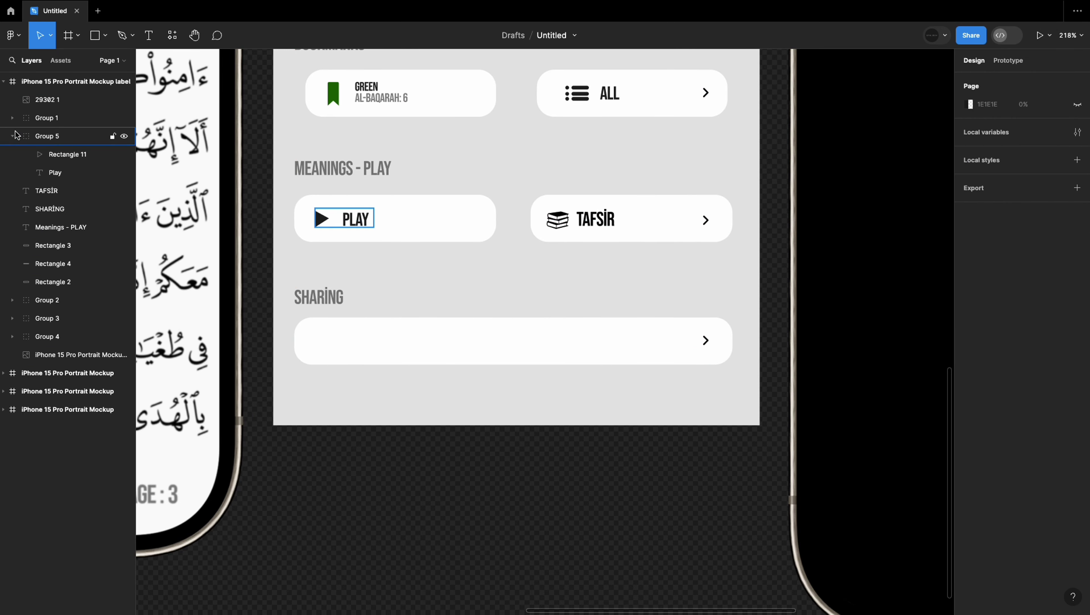
# Step: Group the PLAY and TAFSIR buttons into the Meanings - Play row
pyautogui.click(613, 219)
pyautogui.moveTo(740, 250); pyautogui.dragTo(329, 178)
pyautogui.rightClick(67, 132)
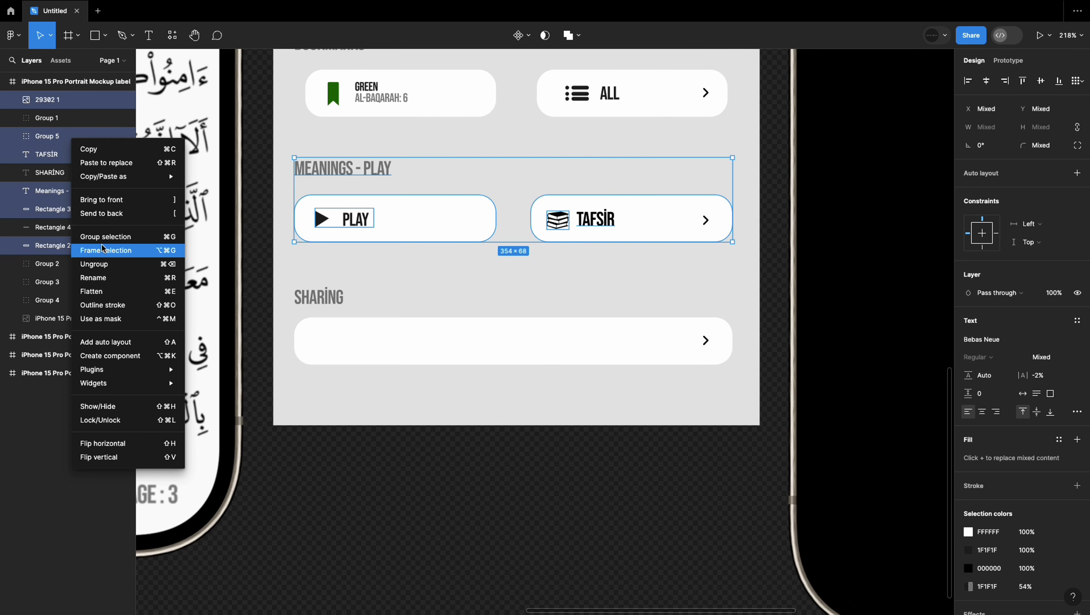
pyautogui.click(108, 235)
pyautogui.click(27, 114)
pyautogui.click(309, 519)
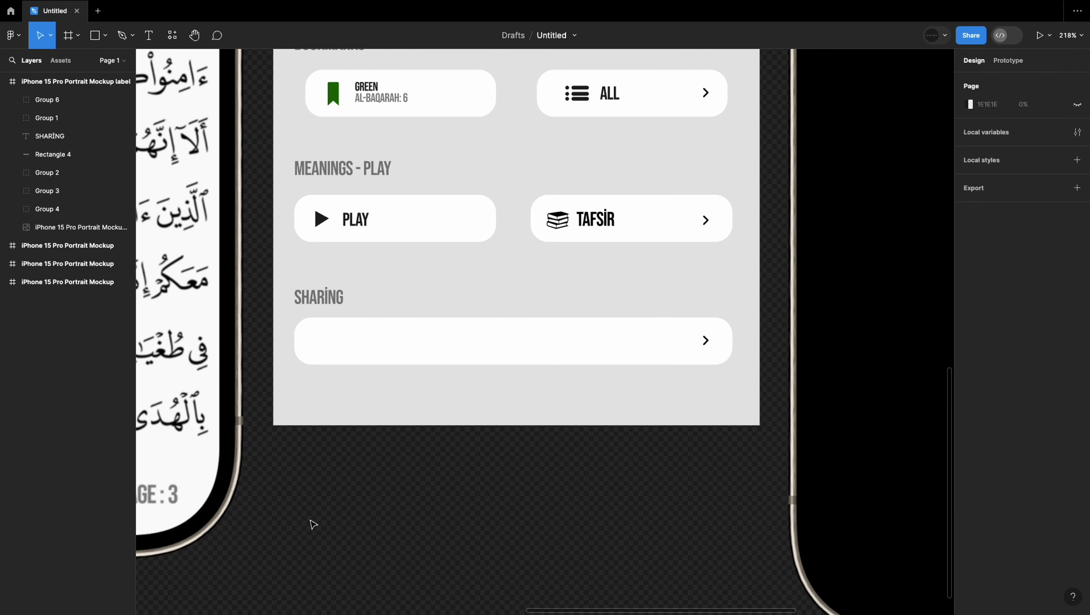
# Step: Paste a send-arrow icon into the SHARE button and place it at the right end
pyautogui.click(312, 296)
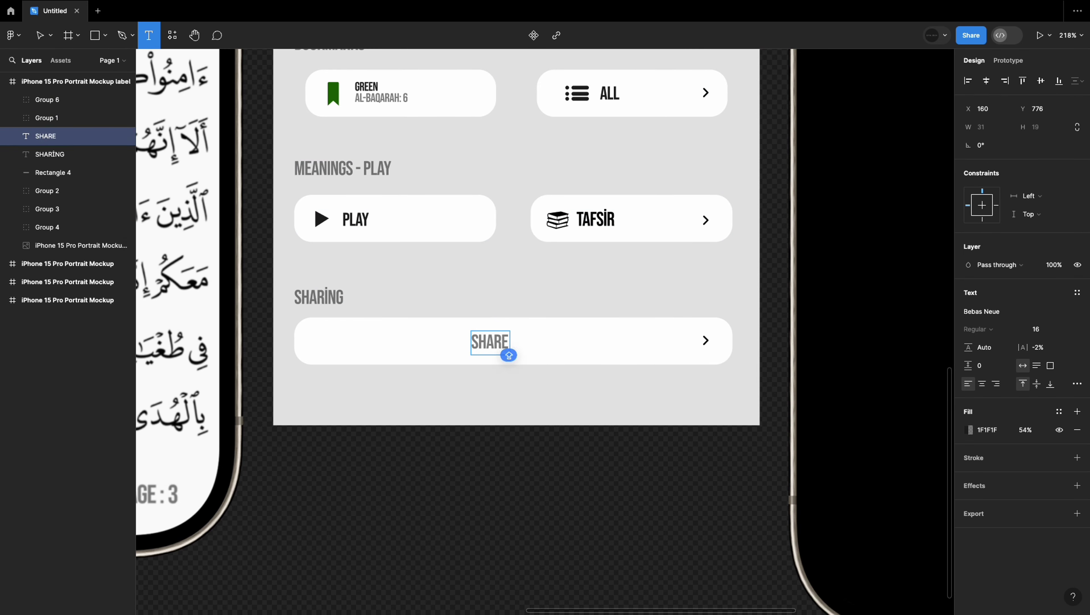
pyautogui.hotkey('ctrl', 'v')
pyautogui.scroll(5, 511, 338)
pyautogui.moveTo(433, 304); pyautogui.dragTo(487, 333)
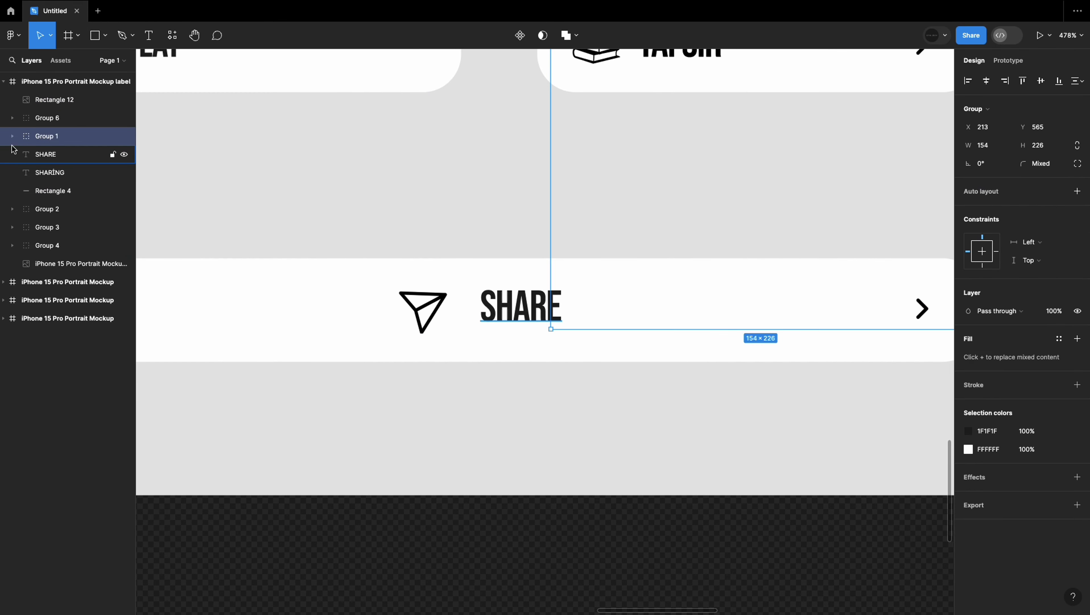
pyautogui.click(419, 310)
pyautogui.moveTo(419, 310); pyautogui.dragTo(914, 309)
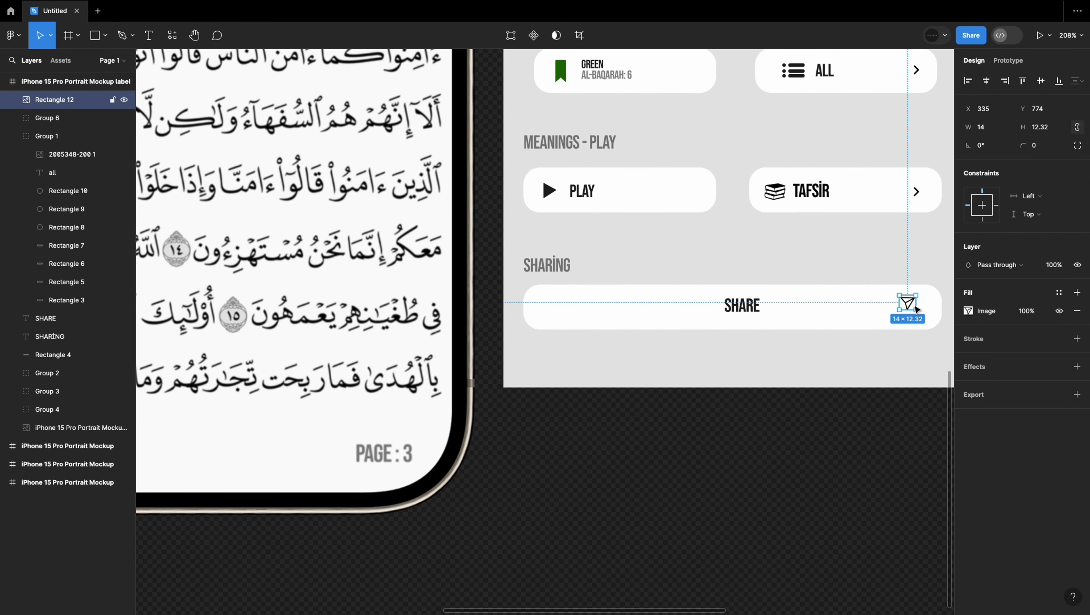
pyautogui.click(743, 304)
pyautogui.scroll(-5, 744, 431)
pyautogui.click(744, 453)
# Step: Run the Artboard Studio Mockups plugin on the finished screen frame, then close it
pyautogui.click(742, 426)
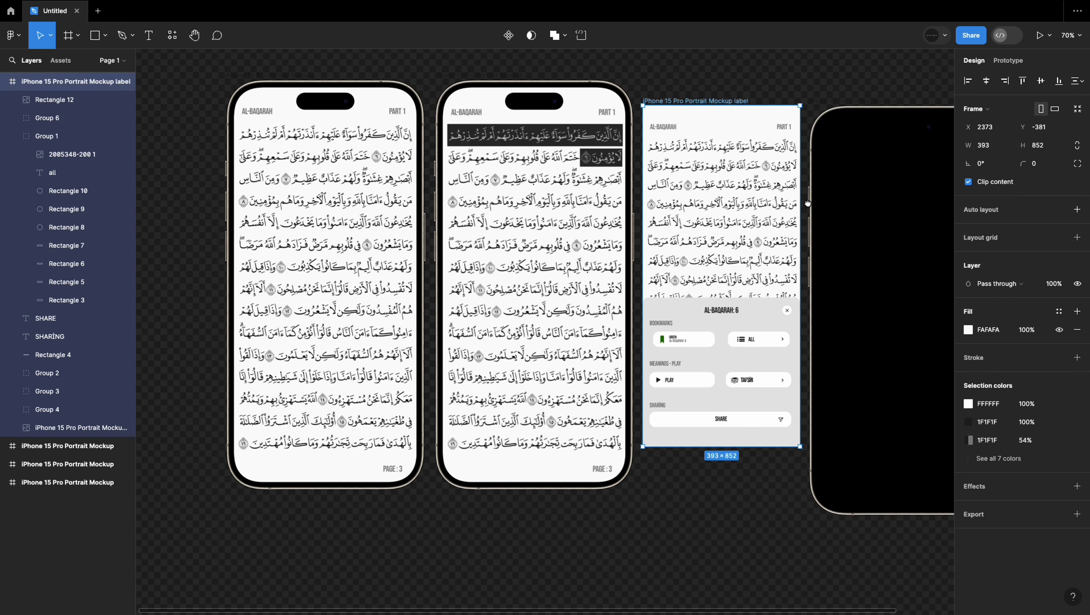
pyautogui.click(173, 35)
pyautogui.click(194, 160)
pyautogui.click(398, 450)
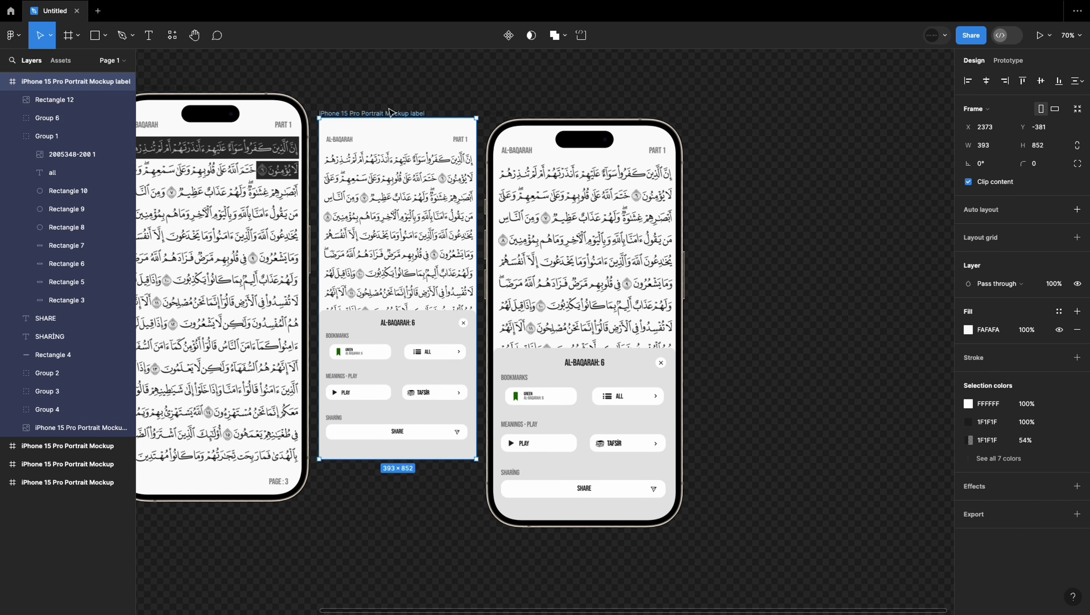
# Step: Scroll over the finished phone screens and search the plugins again
pyautogui.scroll(-5, 648, 325)
pyautogui.scroll(5, 336, 318)
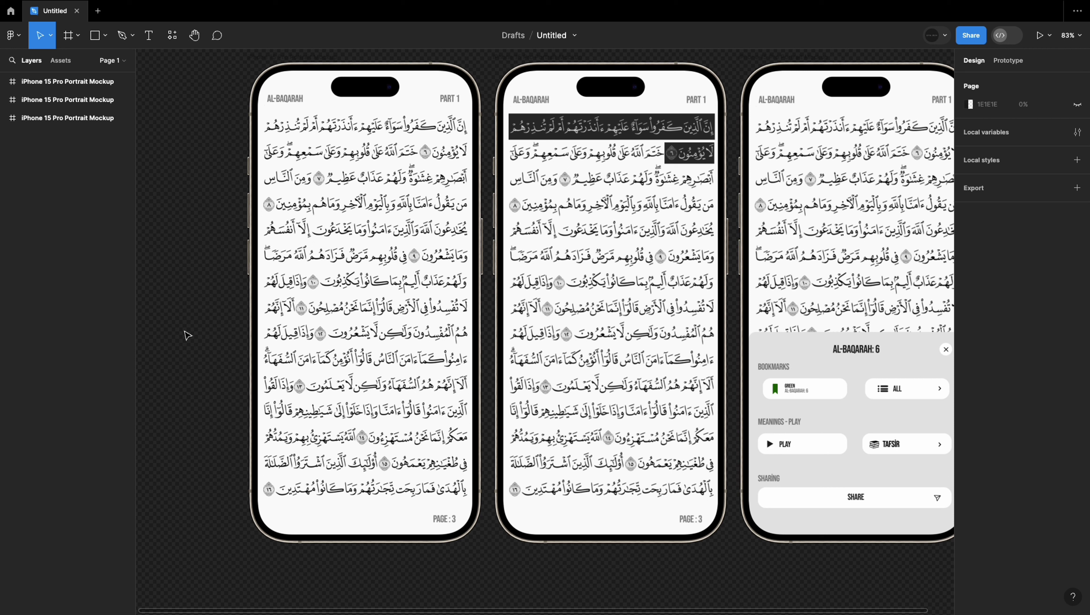
pyautogui.scroll(-3, 478, 448)
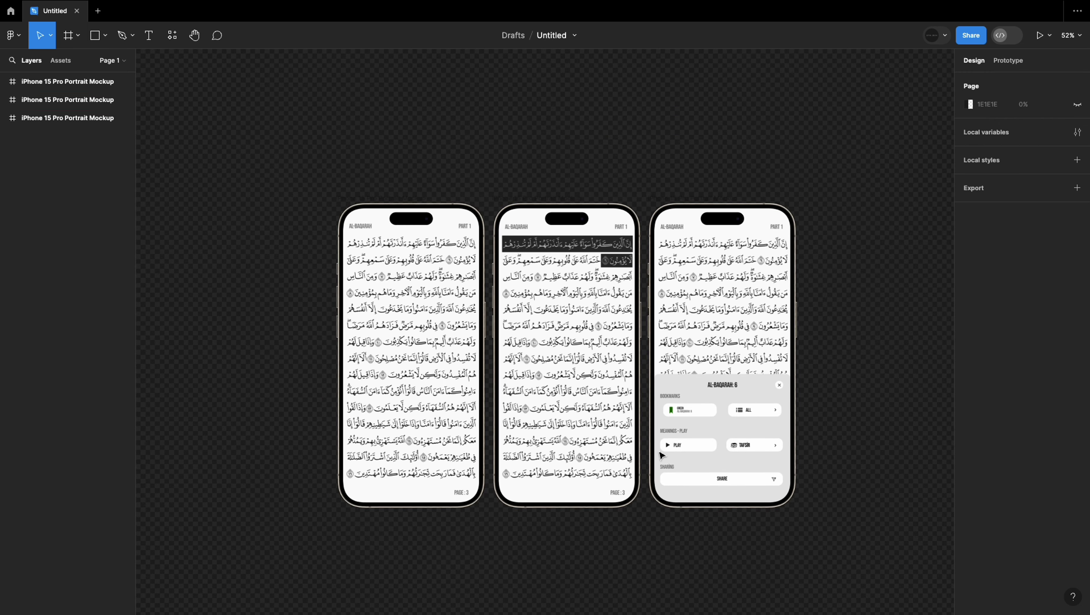
pyautogui.scroll(5, 811, 451)
pyautogui.scroll(-4, 700, 284)
pyautogui.hotkey('shift', 'i')
# Step: Insert a new iPhone 15 Pro mockup from the device mockups plugin
pyautogui.click(271, 177)
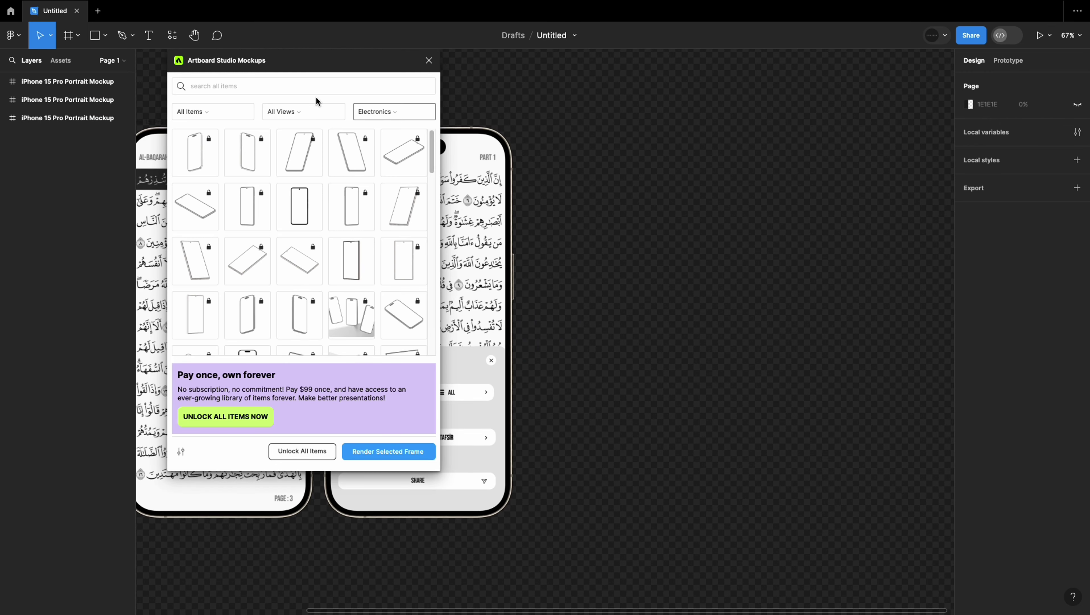
pyautogui.click(205, 149)
pyautogui.scroll(-3, 551, 72)
pyautogui.scroll(3, 640, 99)
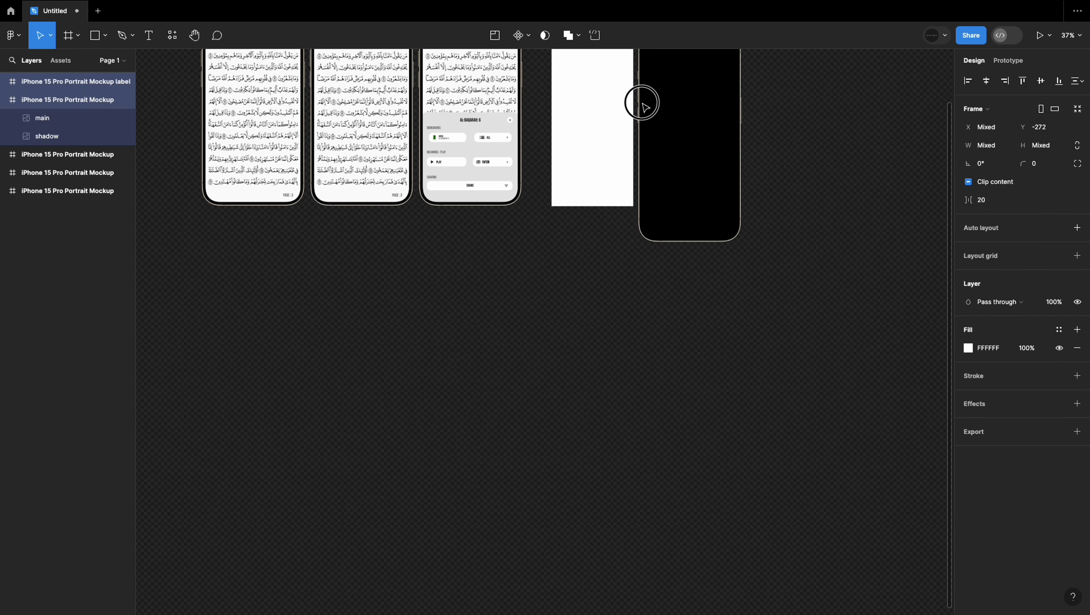
pyautogui.press('Escape')
pyautogui.hscroll(-2, 713, 249)
pyautogui.scroll(3, 616, 227)
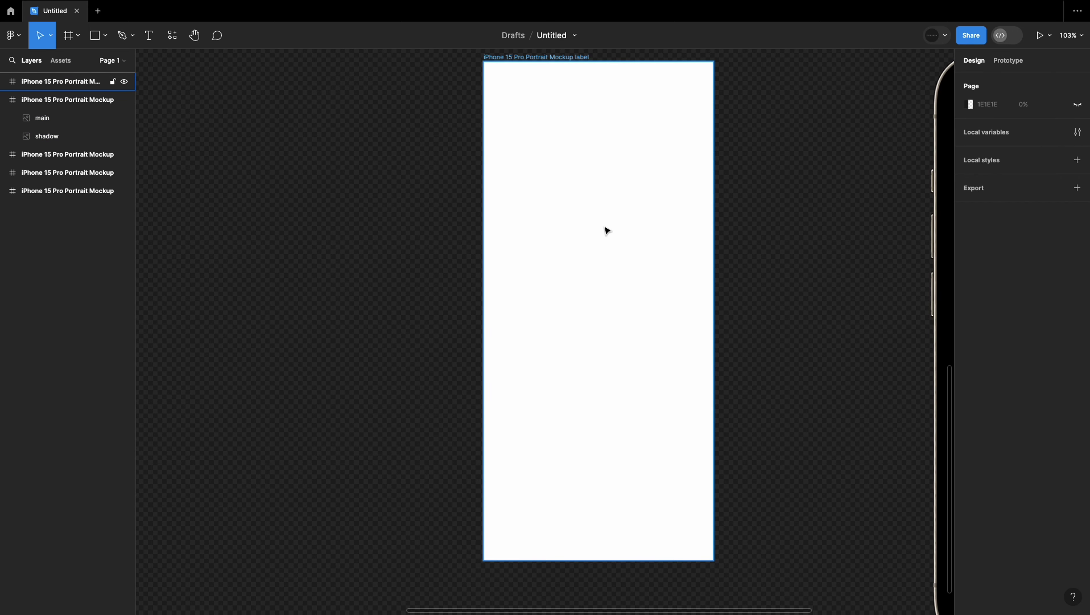
pyautogui.scroll(-5, 389, 334)
pyautogui.click(740, 344)
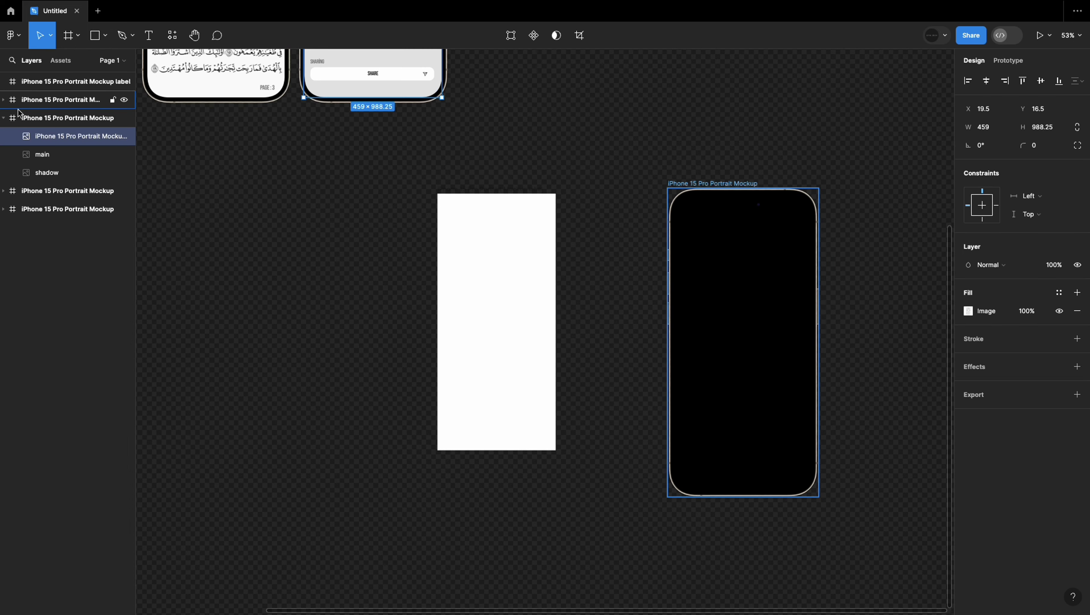
pyautogui.press('Escape')
# Step: Set the blank screen frame's fill to light grey
pyautogui.click(501, 336)
pyautogui.click(966, 319)
pyautogui.click(480, 179)
pyautogui.scroll(3, 680, 255)
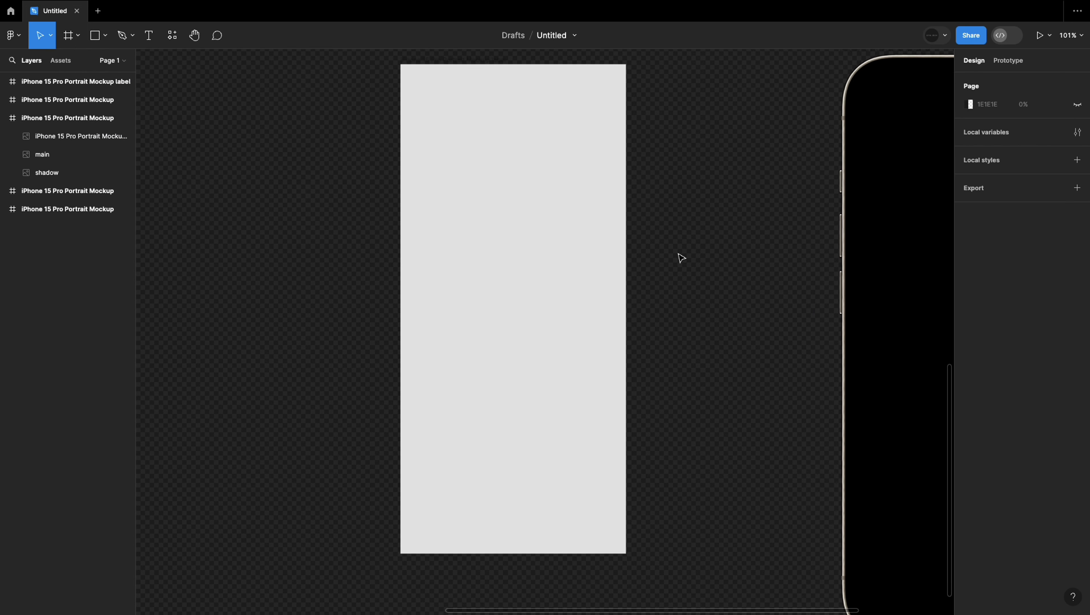
pyautogui.scroll(2, 359, 194)
# Step: Add the heading AL-BAQARAH: 6 at size 20 at the top-left of the grey screen
pyautogui.press('t')
pyautogui.click(434, 219)
pyautogui.write('aL-baqarah')
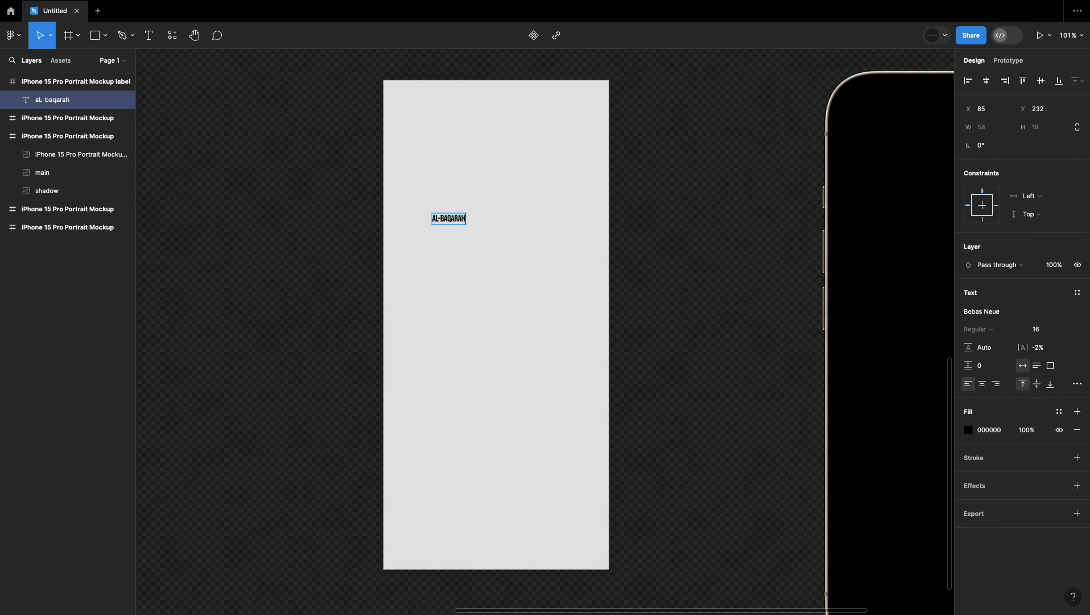
pyautogui.press('Escape')
pyautogui.click(1036, 329)
pyautogui.moveTo(452, 218)
pyautogui.mouseDown()
pyautogui.moveTo(510, 105)
pyautogui.moveTo(430, 109)
pyautogui.mouseUp()
pyautogui.click(1036, 329)
# Step: Delete the accidental duplicate heading and draw a 100×100 square
pyautogui.click(547, 117)
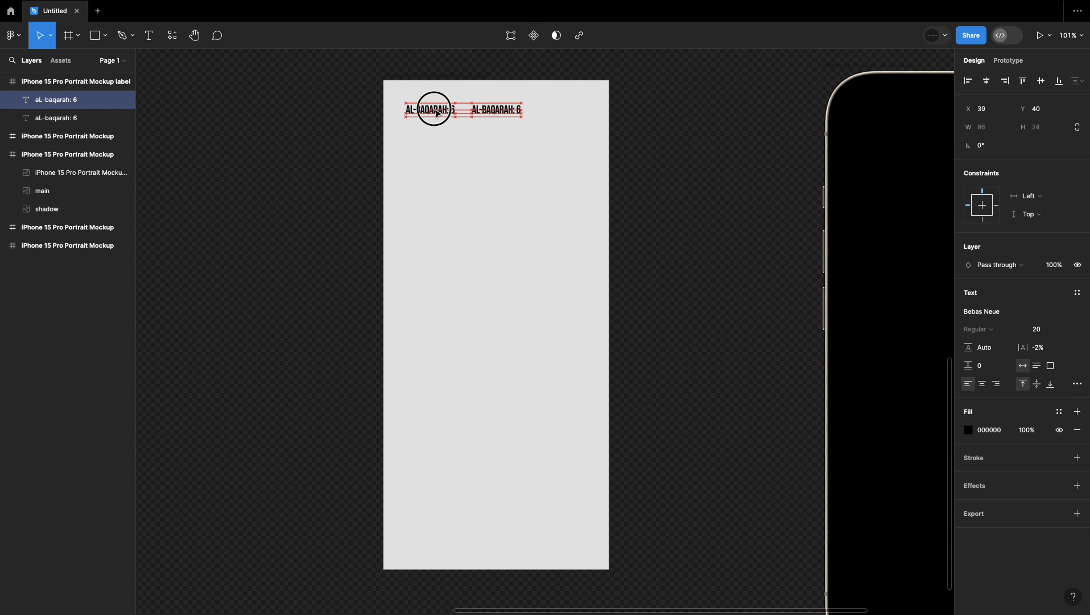
pyautogui.moveTo(508, 105)
pyautogui.mouseDown()
pyautogui.moveTo(582, 114)
pyautogui.moveTo(434, 124)
pyautogui.mouseUp()
pyautogui.click(429, 114)
pyautogui.press('Delete')
pyautogui.press('Escape')
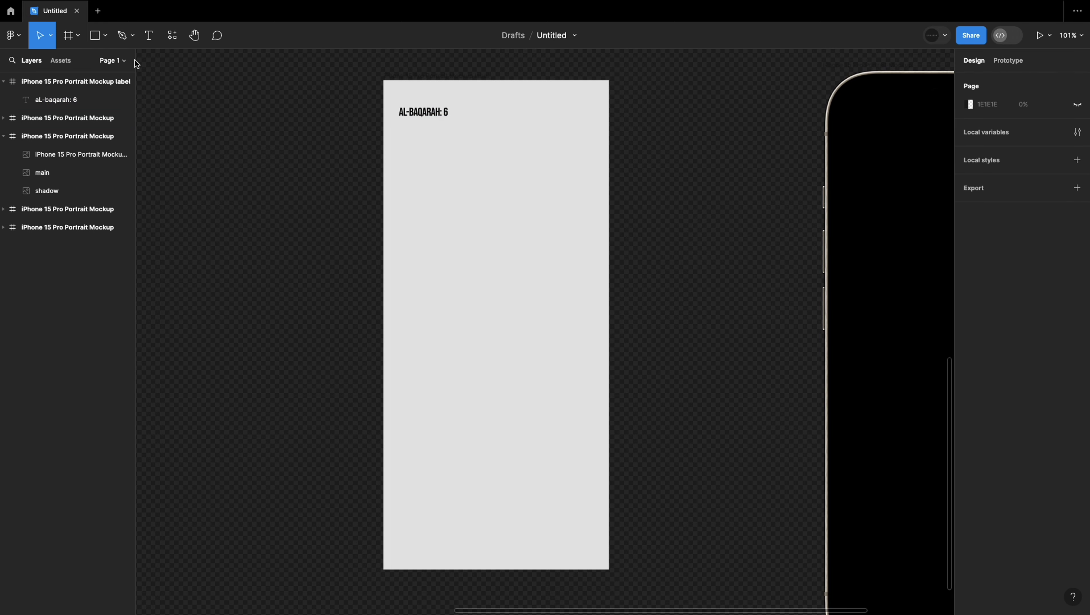
pyautogui.press('r')
pyautogui.click(591, 178)
# Step: Give the square a chevron image fill, shrink it to 25×25 and place it beside the title
pyautogui.click(969, 237)
pyautogui.click(861, 263)
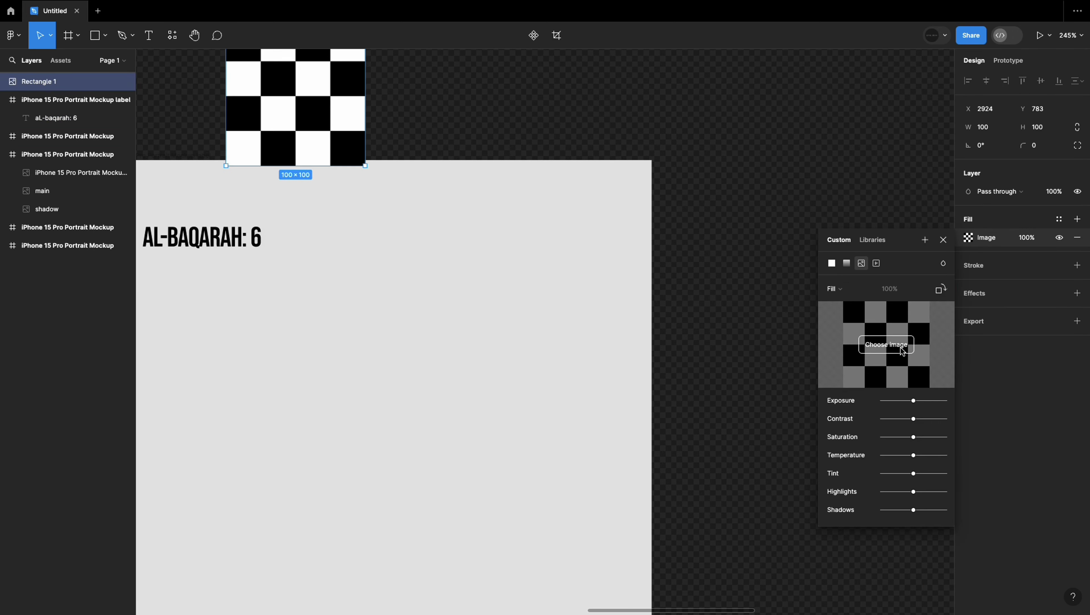
pyautogui.click(886, 344)
pyautogui.click(456, 221)
pyautogui.doubleClick(456, 220)
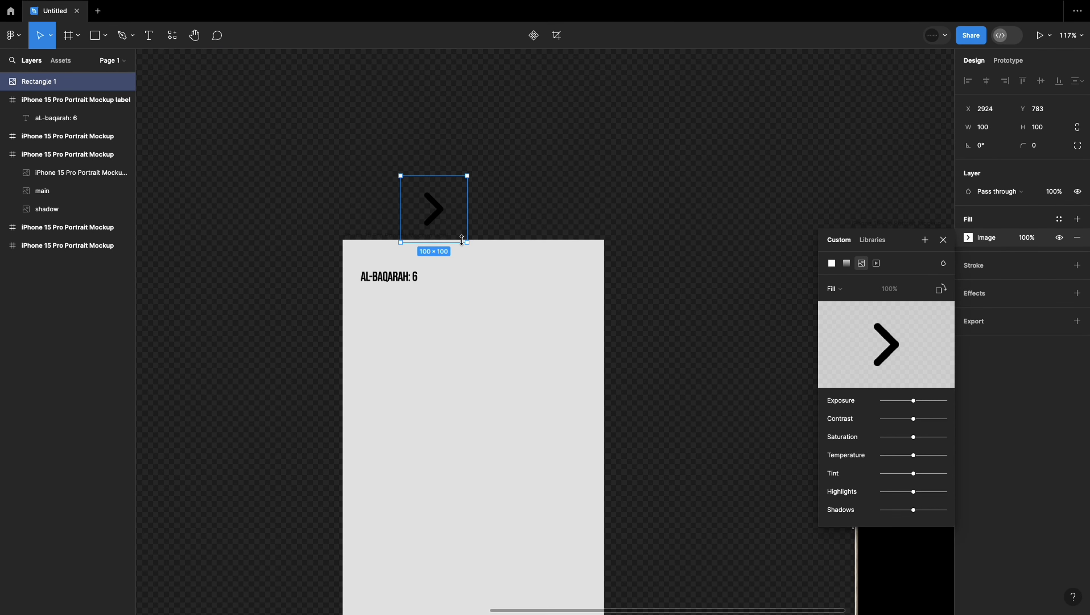
pyautogui.moveTo(466, 244); pyautogui.dragTo(413, 188)
pyautogui.moveTo(407, 181)
pyautogui.mouseDown()
pyautogui.moveTo(570, 277)
pyautogui.moveTo(563, 263)
pyautogui.mouseUp()
# Step: Replace the icon's image fill with the X close icon PNG
pyautogui.click(643, 358)
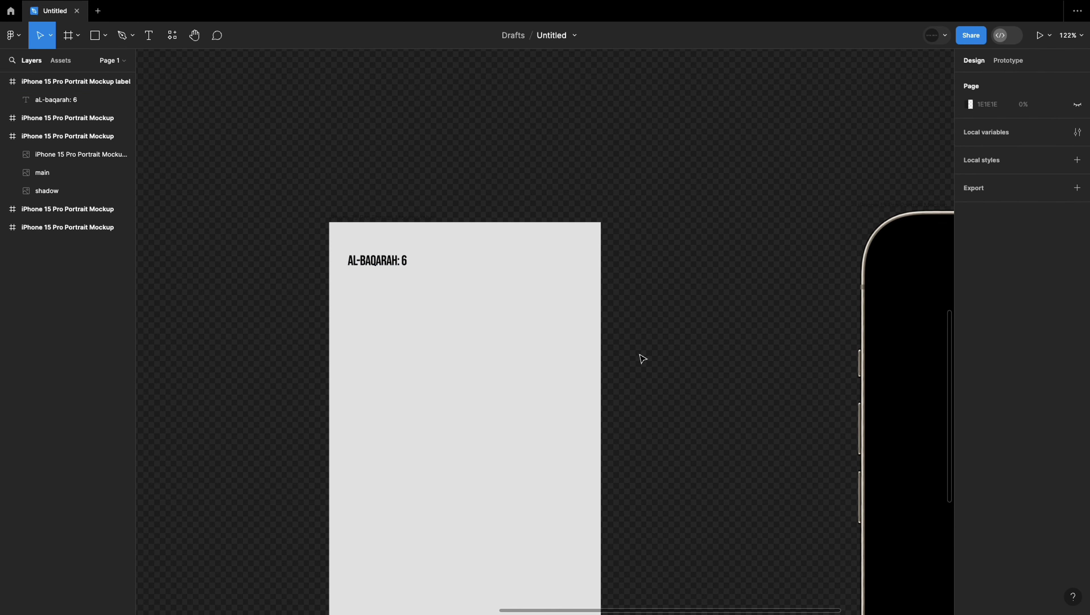
pyautogui.click(559, 263)
pyautogui.click(968, 311)
pyautogui.click(887, 417)
pyautogui.doubleClick(511, 208)
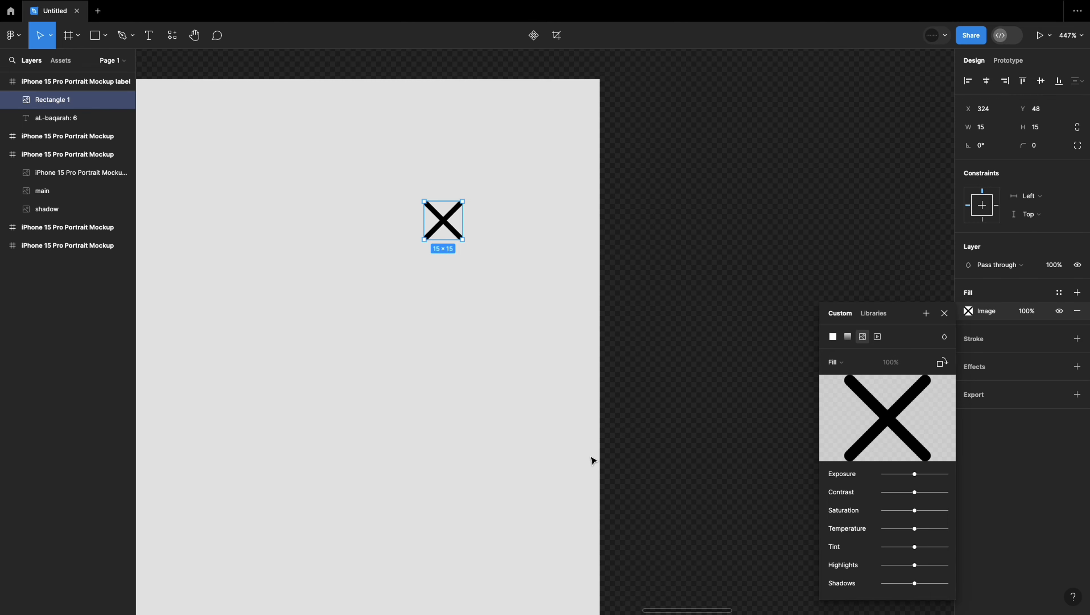
pyautogui.scroll(-3, 547, 375)
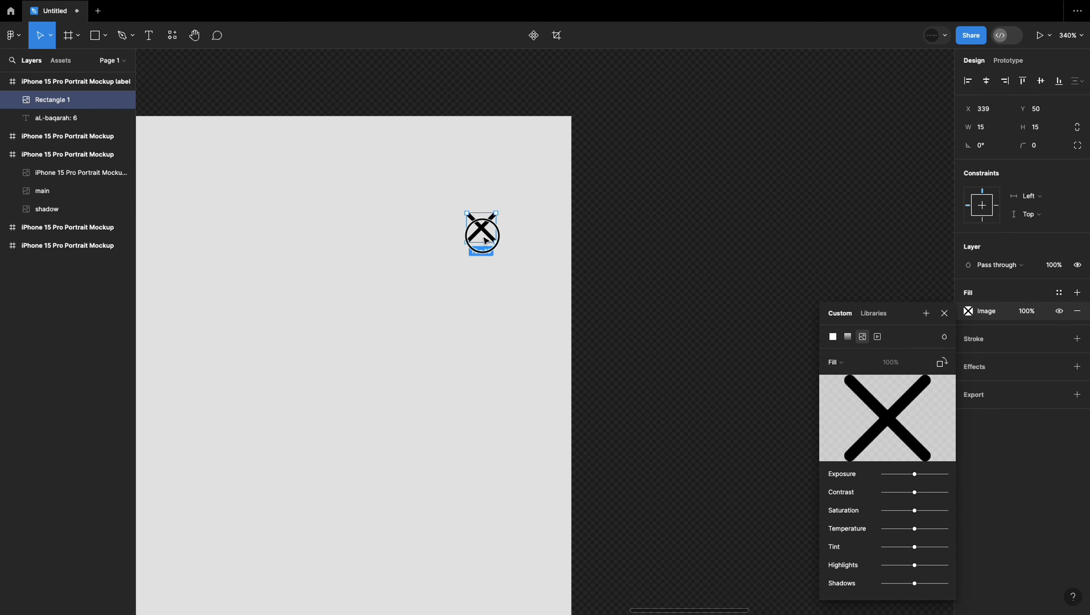
pyautogui.scroll(-5, 485, 240)
pyautogui.click(504, 244)
pyautogui.click(480, 226)
# Step: Draw a 100×100 circle on the grey screen with the Ellipse tool
pyautogui.scroll(8, 479, 215)
pyautogui.click(428, 50)
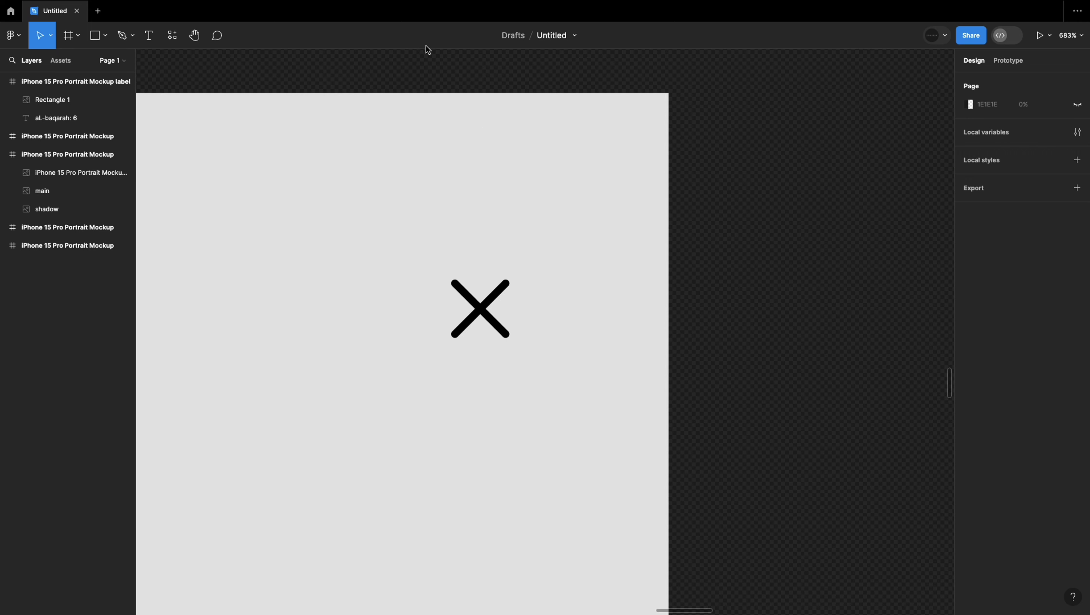
pyautogui.click(105, 35)
pyautogui.click(159, 105)
pyautogui.click(276, 128)
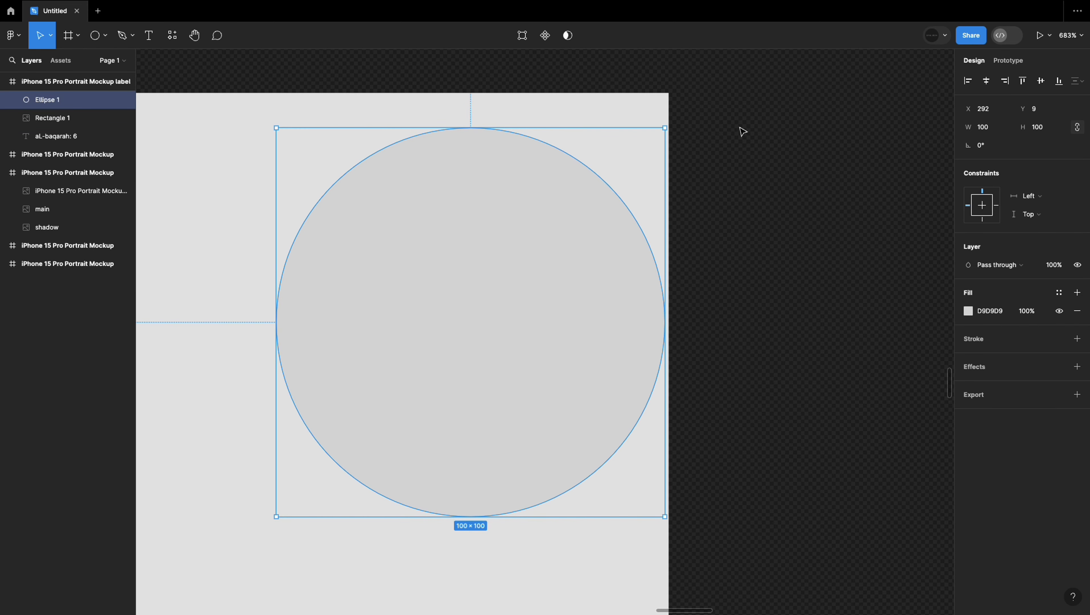
# Step: Shrink the circle, centre it over the X icon and send it behind
pyautogui.moveTo(969, 127); pyautogui.dragTo(910, 144)
pyautogui.moveTo(378, 215); pyautogui.dragTo(460, 283)
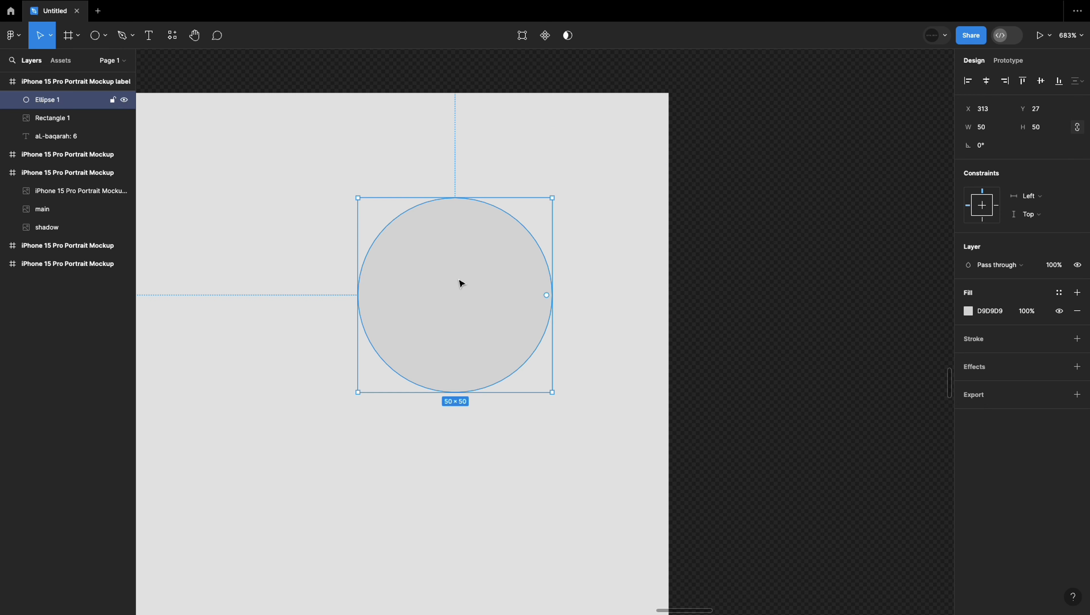
pyautogui.hotkey('ctrl', 'alt', '[')
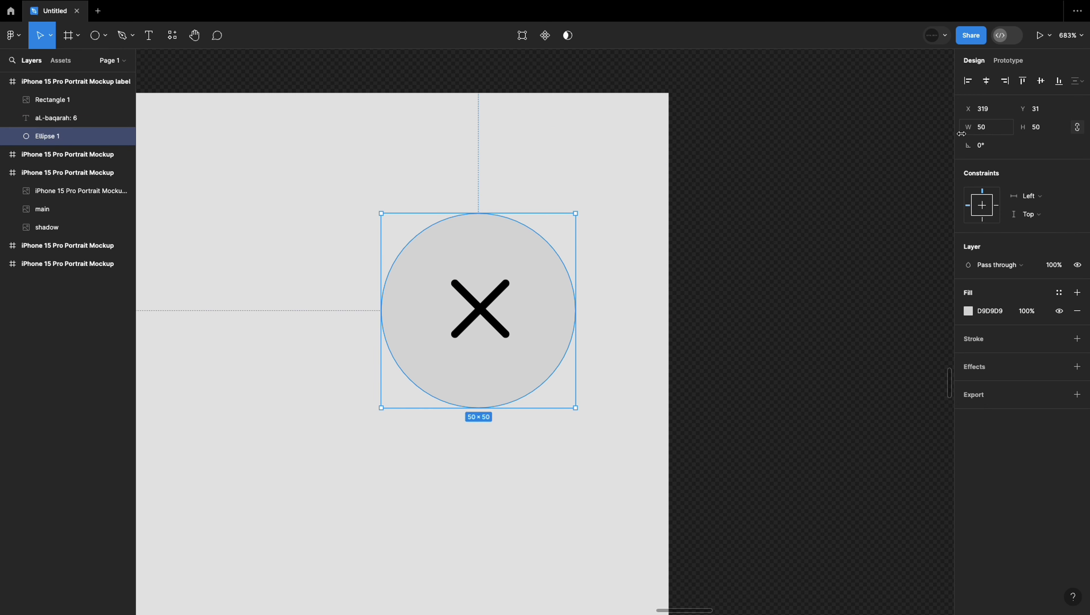
pyautogui.write('34')
pyautogui.press('Return')
pyautogui.moveTo(441, 275); pyautogui.dragTo(511, 307)
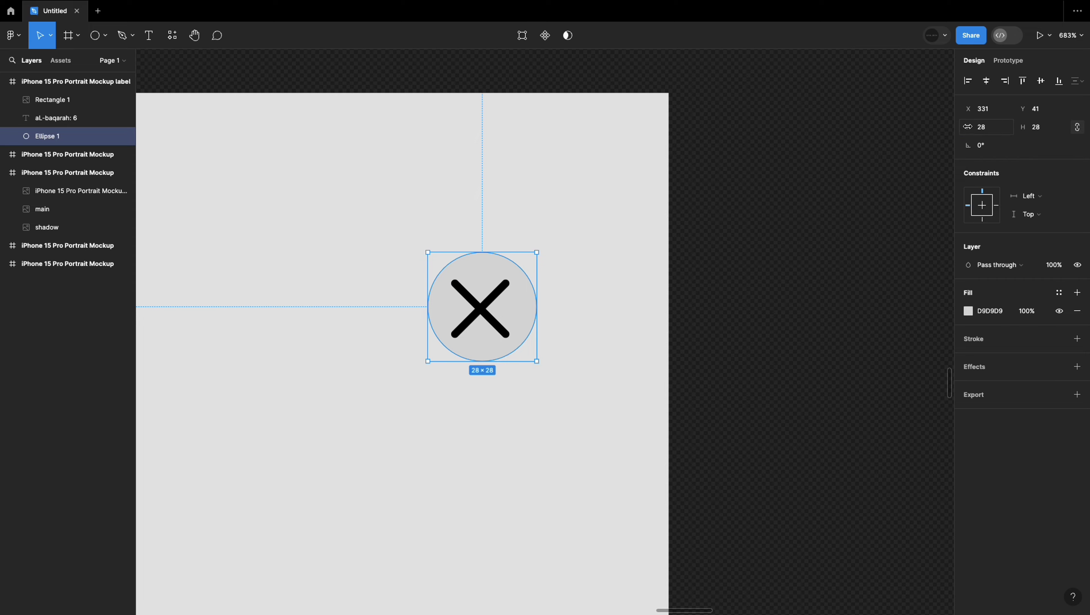
# Step: Fill the circle white (FFFFFF) and resize it to about 32×32
pyautogui.click(969, 311)
pyautogui.click(811, 253)
pyautogui.scroll(-5, 744, 323)
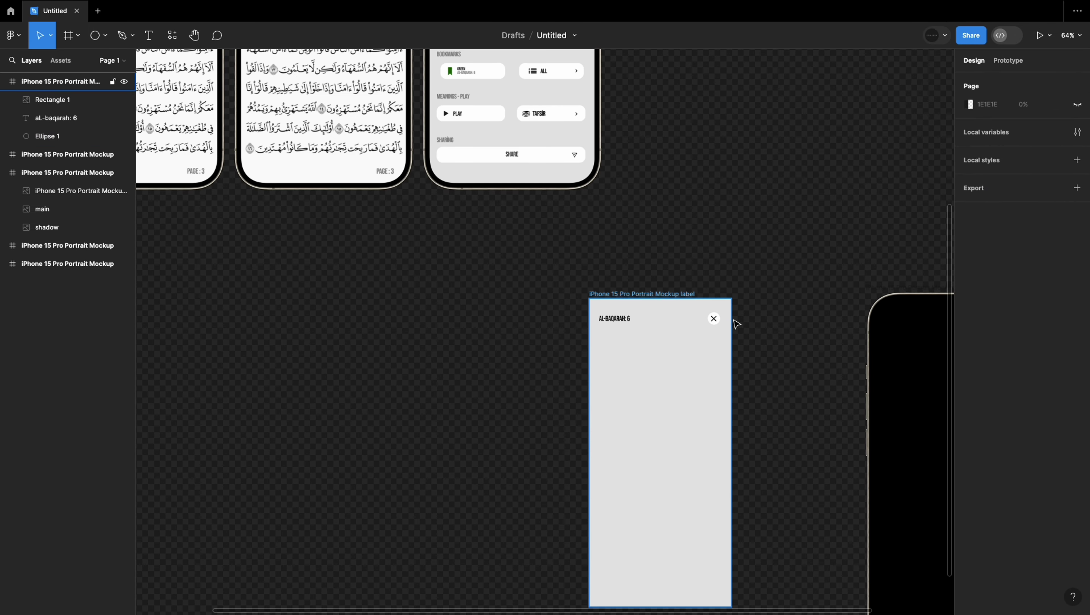
pyautogui.scroll(4, 513, 295)
pyautogui.click(490, 280)
pyautogui.moveTo(504, 291); pyautogui.dragTo(499, 287)
pyautogui.scroll(5, 489, 259)
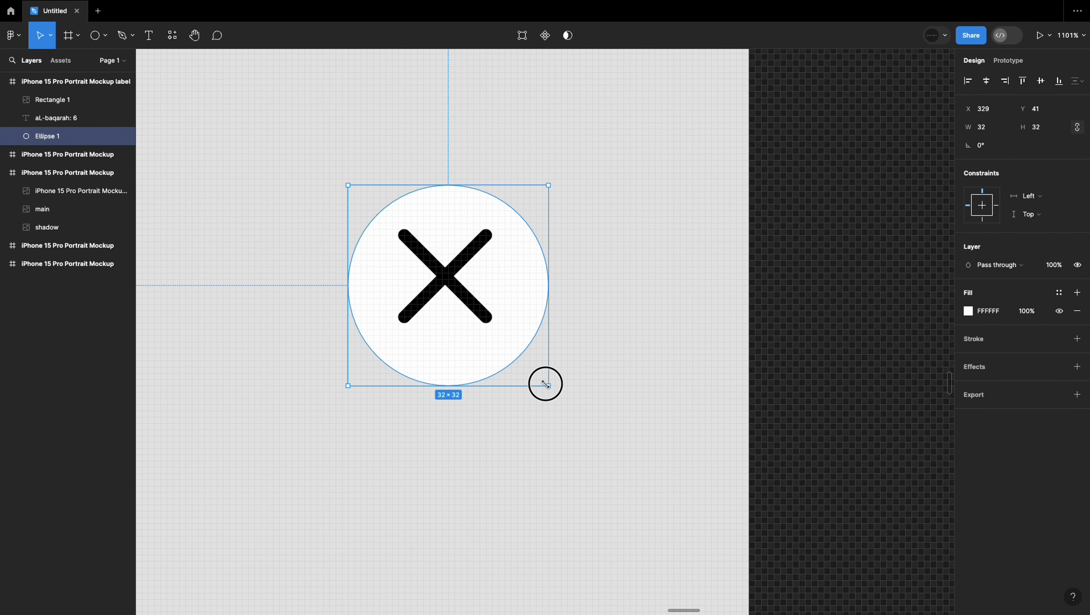
pyautogui.click(490, 310)
pyautogui.scroll(-5, 594, 320)
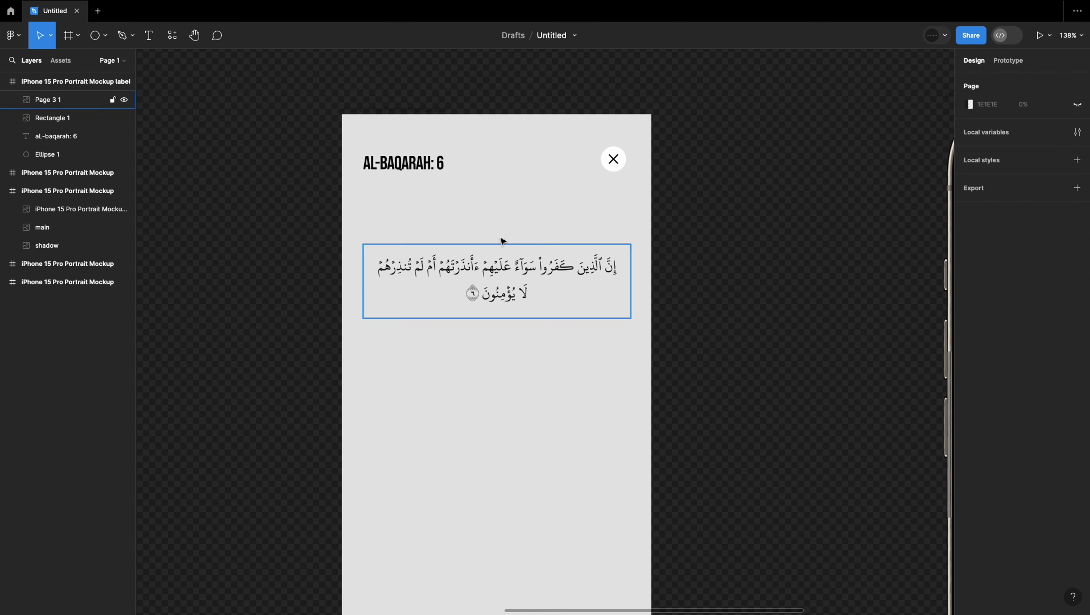
# Step: Draw a white rounded card below the Arabic verse
pyautogui.press('r')
pyautogui.moveTo(375, 333)
pyautogui.mouseDown()
pyautogui.moveTo(564, 409)
pyautogui.moveTo(622, 392)
pyautogui.mouseUp()
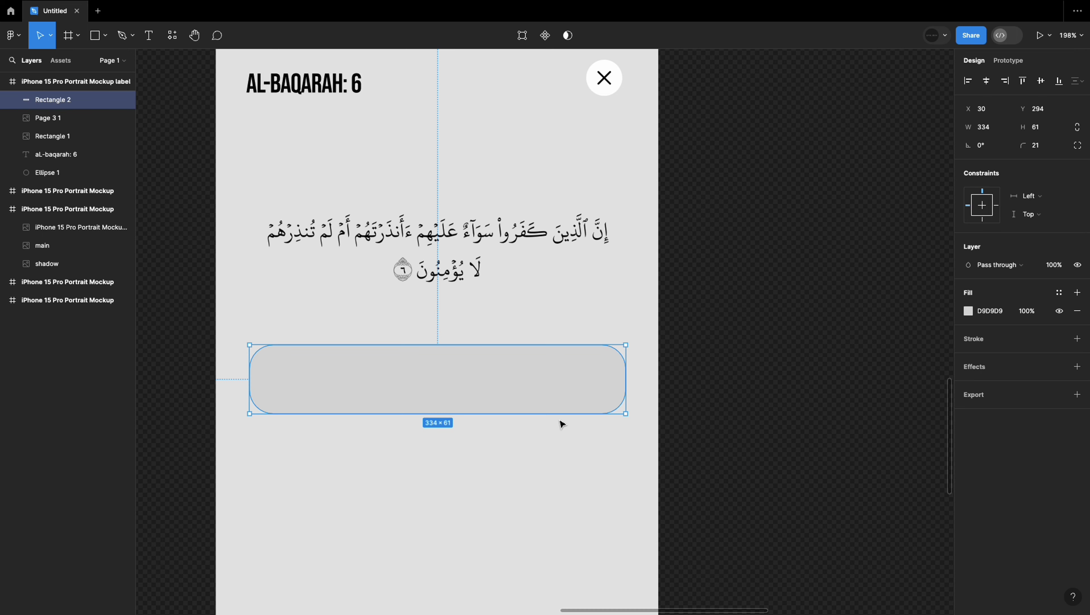
pyautogui.moveTo(558, 425); pyautogui.dragTo(558, 442)
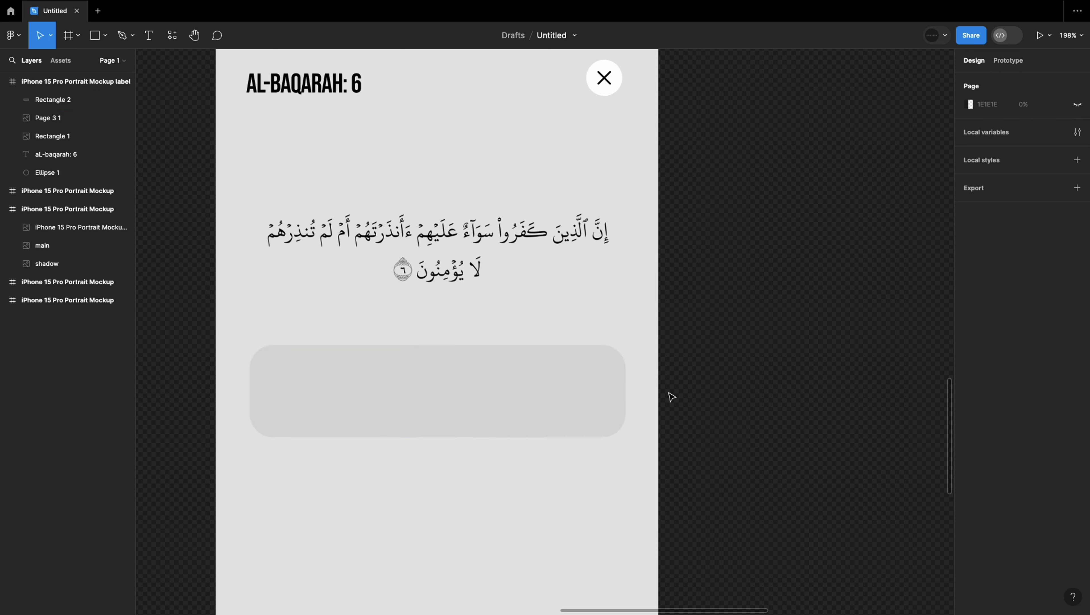
pyautogui.click(968, 311)
# Step: Duplicate the title as a MEANING heading at size 14, faded grey to 53% opacity
pyautogui.keyDown('alt'); pyautogui.moveTo(336, 86); pyautogui.dragTo(329, 166); pyautogui.keyUp('alt')
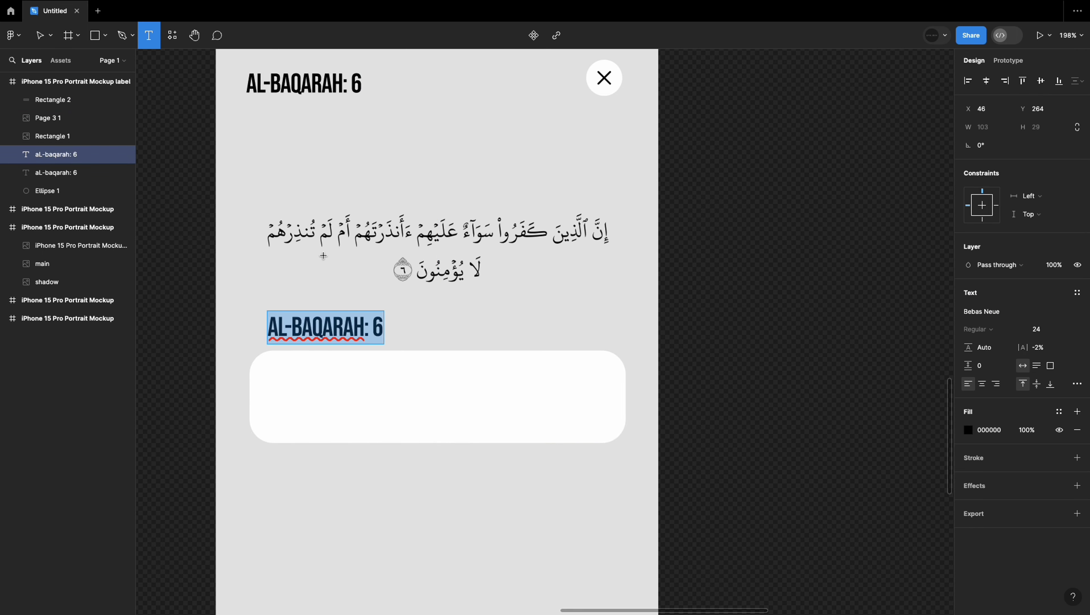
pyautogui.press('BackSpace')
pyautogui.press('BackSpace')
pyautogui.scroll(-5, 576, 575)
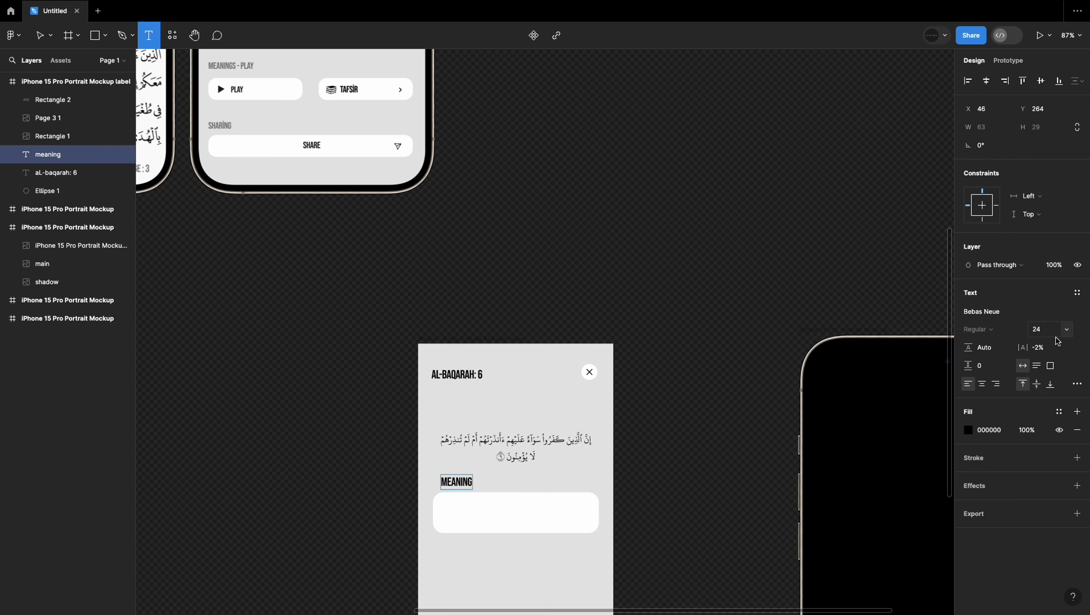
pyautogui.write('a')
pyautogui.click(1036, 329)
pyautogui.click(1054, 275)
pyautogui.hotkey('shift', '2')
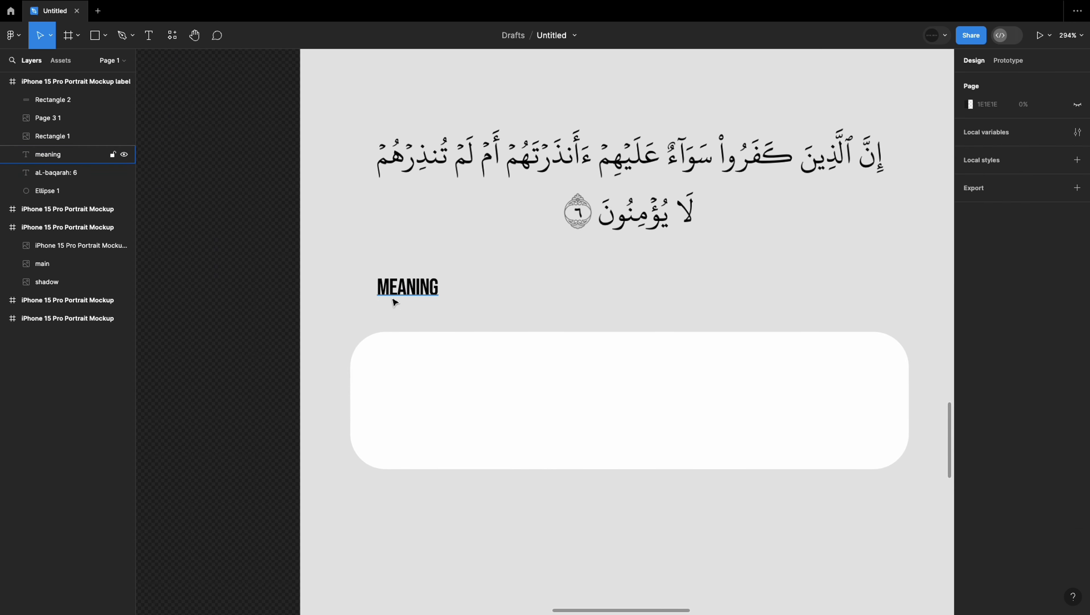
pyautogui.click(405, 306)
pyautogui.click(968, 429)
pyautogui.click(357, 458)
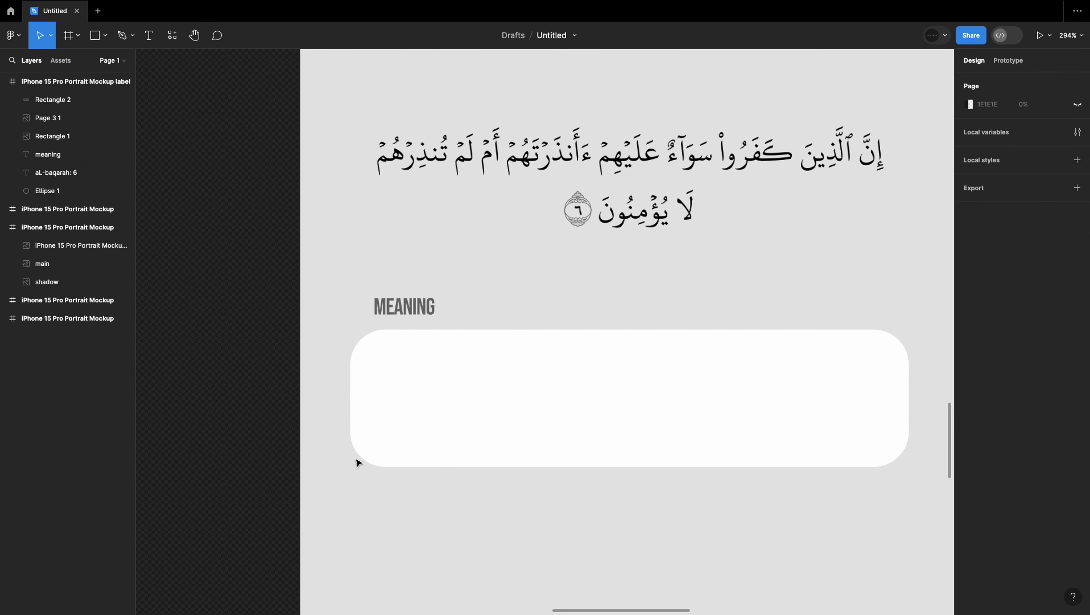
# Step: Paste the verse's English translation copied from Chrome into the card
pyautogui.scroll(-3, 357, 458)
pyautogui.moveTo(404, 229); pyautogui.dragTo(412, 318)
pyautogui.doubleClick(413, 318)
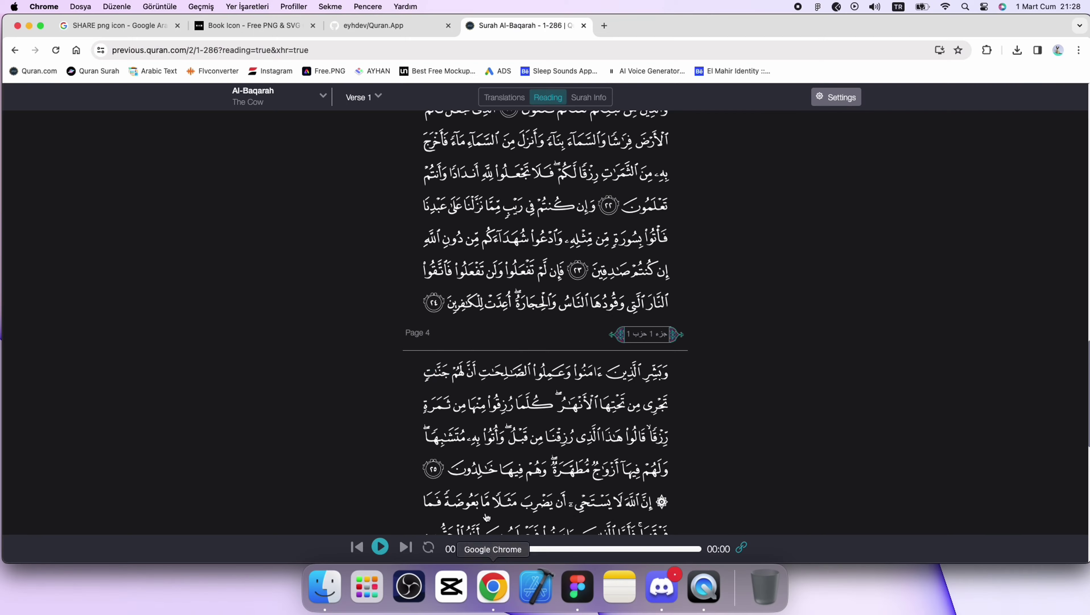
pyautogui.scroll(15, 507, 255)
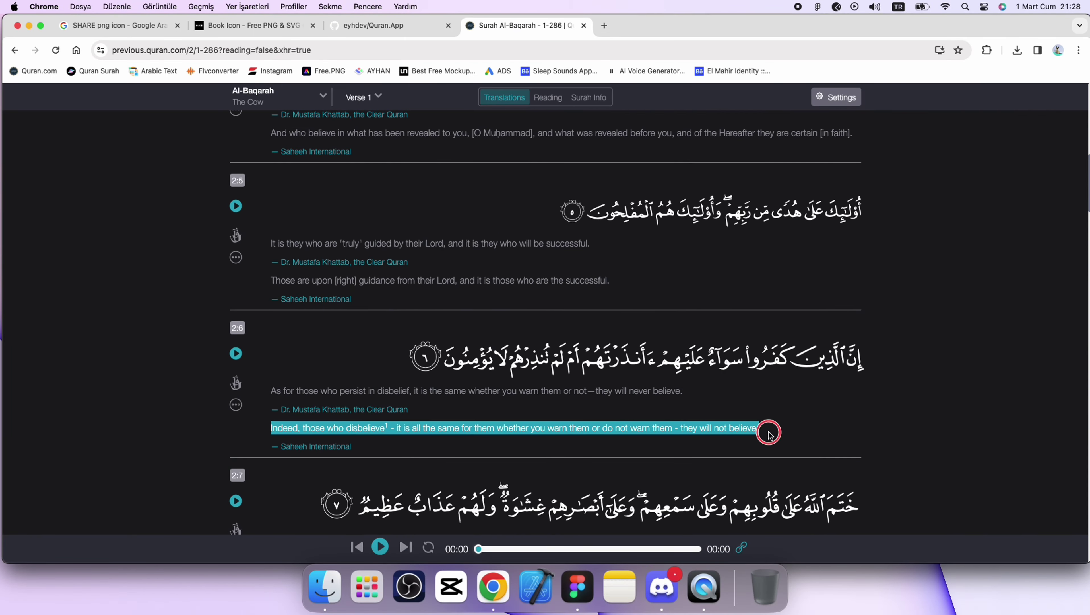
pyautogui.press('super+c')
pyautogui.press('super+Tab')
pyautogui.press('super+v')
pyautogui.press('Escape')
# Step: Narrow the translation text box to 280 px inside the card
pyautogui.moveTo(647, 355); pyautogui.dragTo(572, 334)
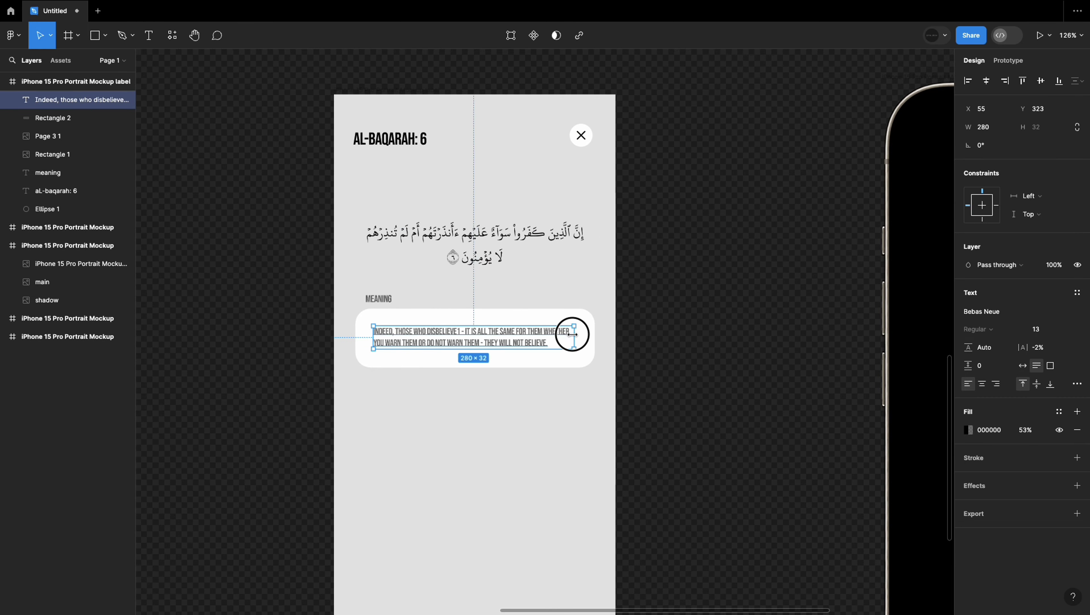
pyautogui.click(613, 365)
pyautogui.click(473, 337)
pyautogui.click(968, 430)
pyautogui.click(487, 429)
pyautogui.scroll(5, 486, 428)
pyautogui.click(496, 295)
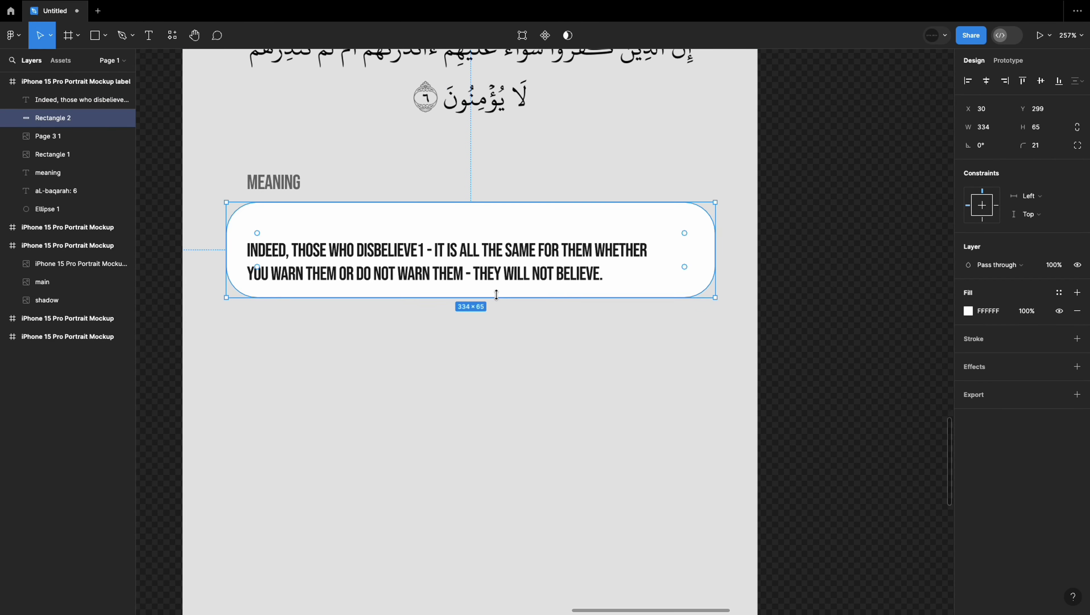
pyautogui.click(768, 409)
pyautogui.scroll(2, 761, 378)
pyautogui.click(603, 300)
pyautogui.click(823, 363)
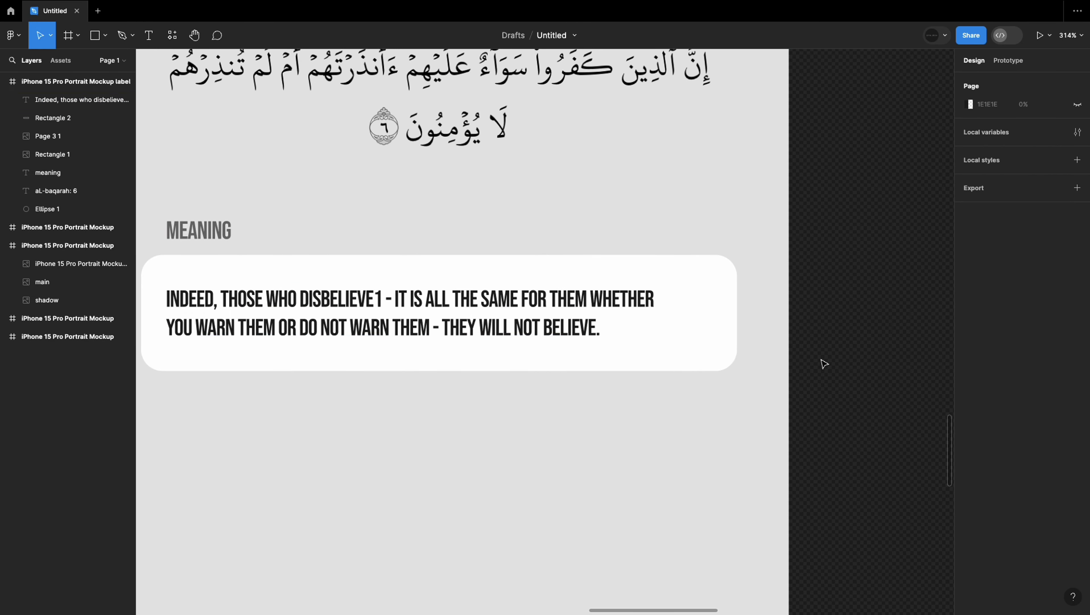
pyautogui.hscroll(-3, 877, 362)
pyautogui.scroll(-1, 932, 362)
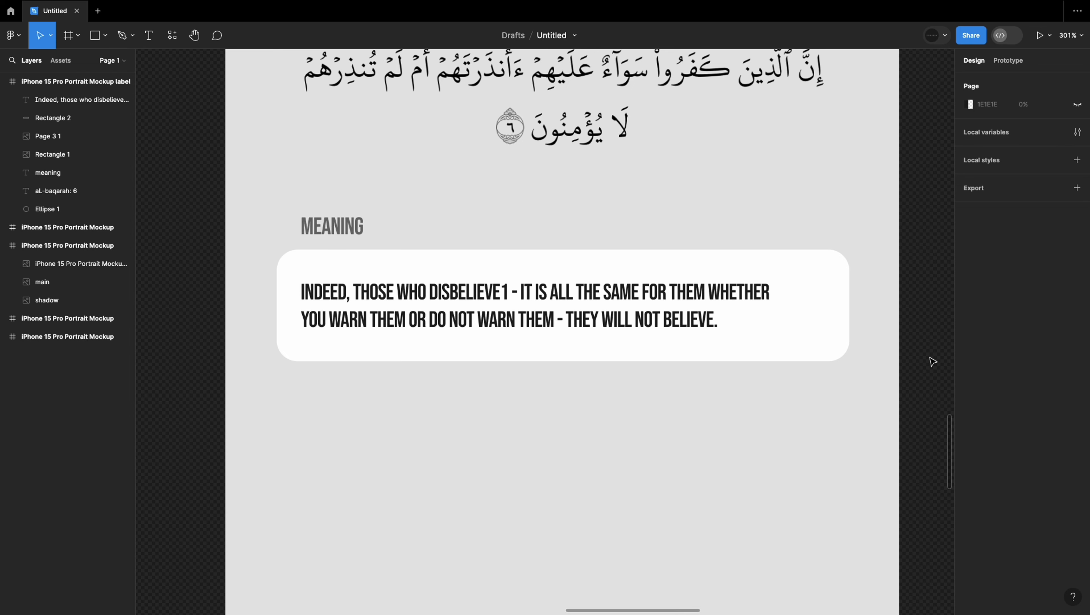
# Step: Add '...' text above the card's right end at size 24 in 1E1E1E
pyautogui.click(669, 317)
pyautogui.press('Escape')
pyautogui.press('t')
pyautogui.click(499, 233)
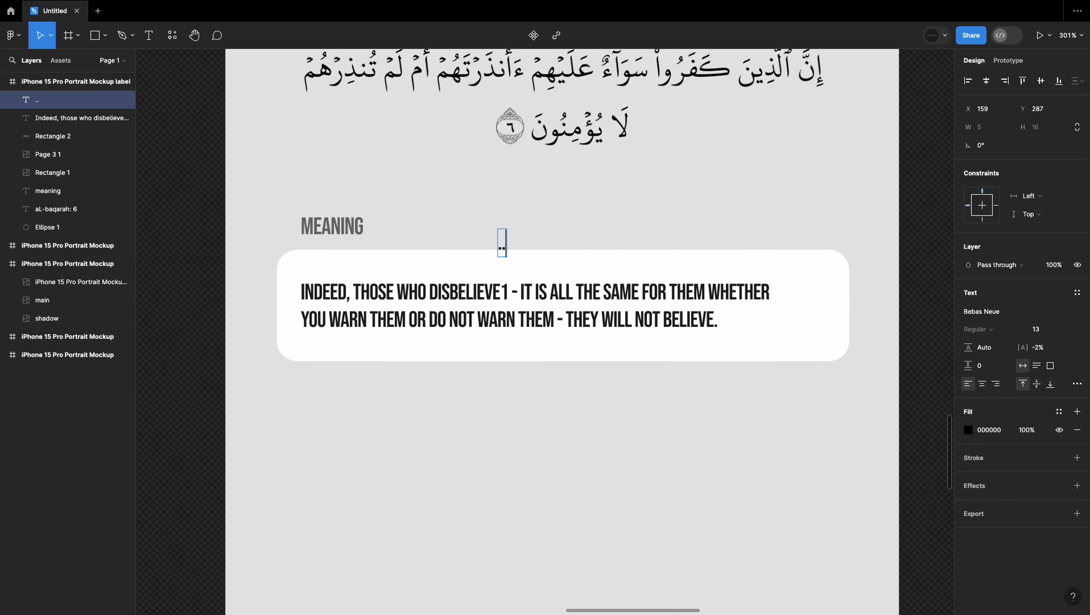
pyautogui.write('...')
pyautogui.click(1068, 329)
pyautogui.click(1050, 397)
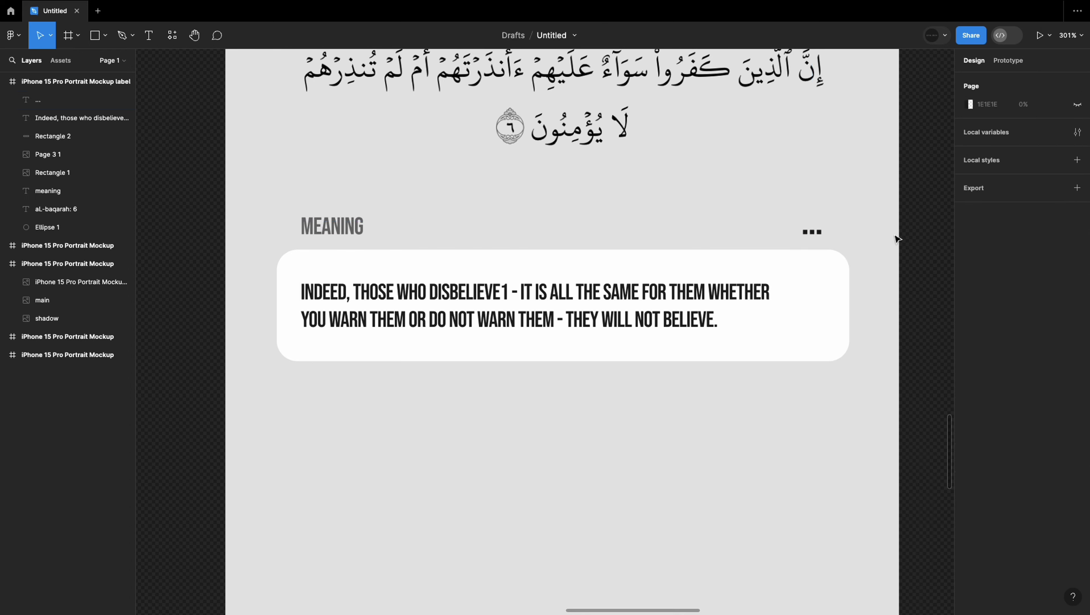
pyautogui.scroll(5, 730, 176)
pyautogui.click(968, 429)
pyautogui.scroll(-5, 886, 301)
pyautogui.click(841, 348)
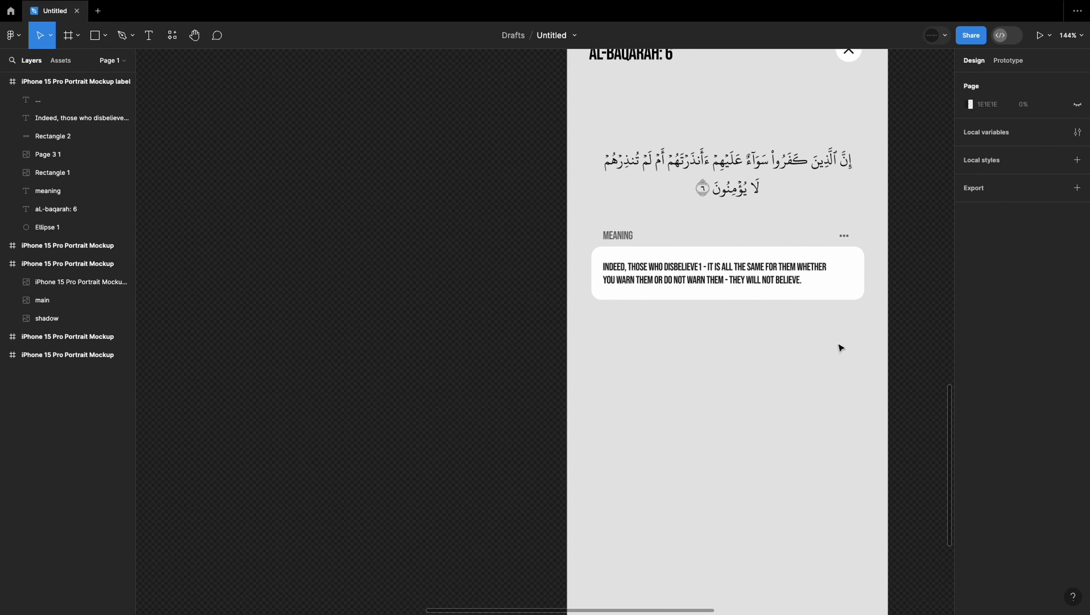
pyautogui.scroll(-3, 495, 404)
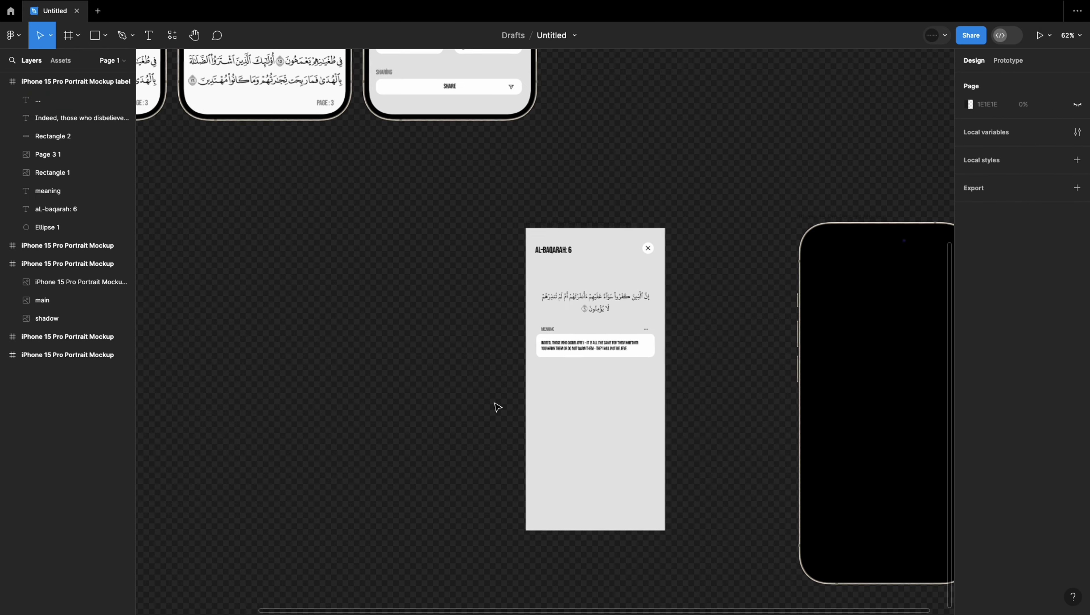
# Step: Render the verse detail frame as an iPhone mockup in the phone row, deleting the flat frame
pyautogui.click(624, 430)
pyautogui.hotkey('ctrl', 'alt', 'p')
pyautogui.click(409, 452)
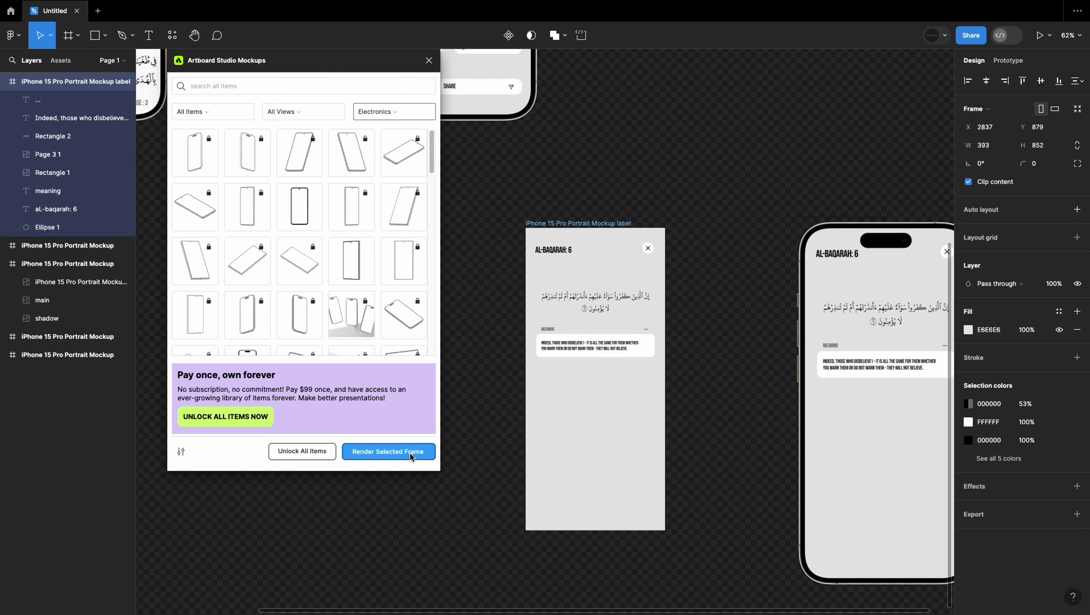
pyautogui.click(428, 60)
pyautogui.scroll(-3, 430, 258)
pyautogui.press('Delete')
pyautogui.moveTo(622, 339); pyautogui.dragTo(531, 151)
pyautogui.scroll(3, 531, 151)
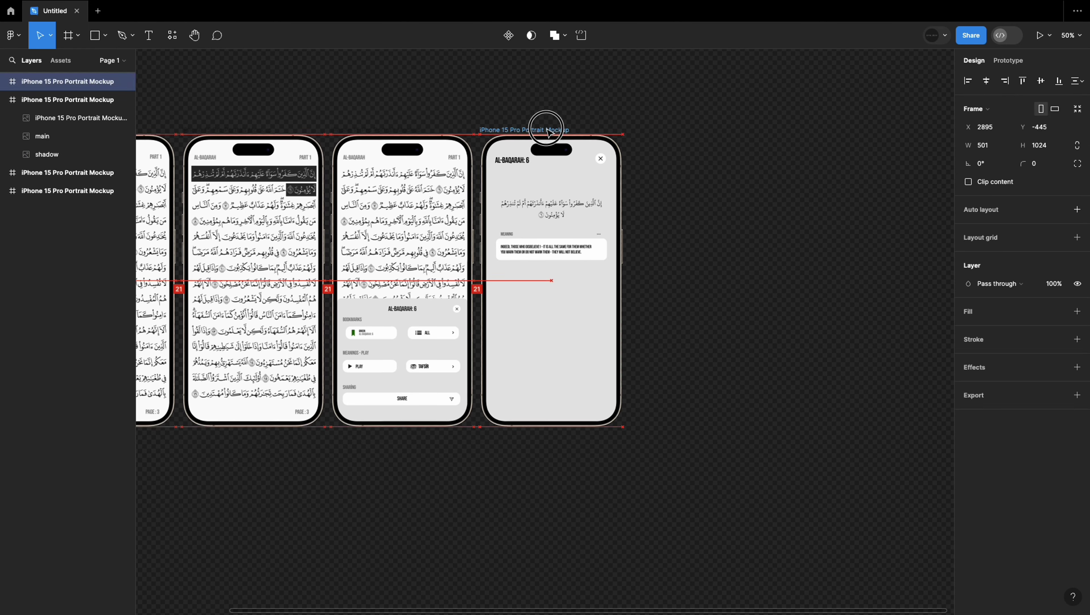
pyautogui.click(666, 237)
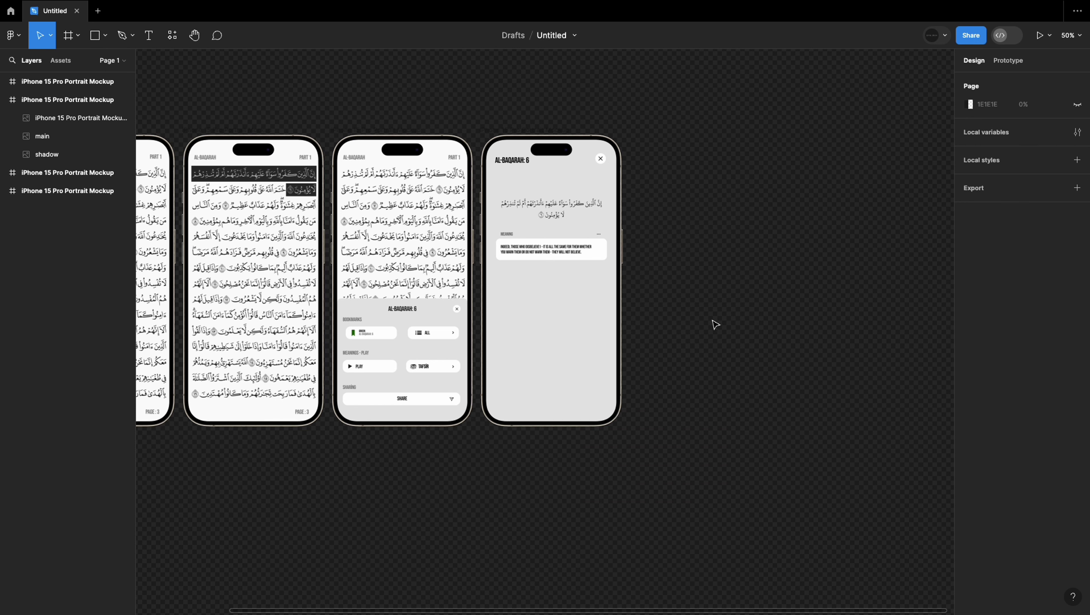
# Step: Relaunch the mockup plugin and move the Quran page image into the label frame
pyautogui.click(172, 35)
pyautogui.click(216, 185)
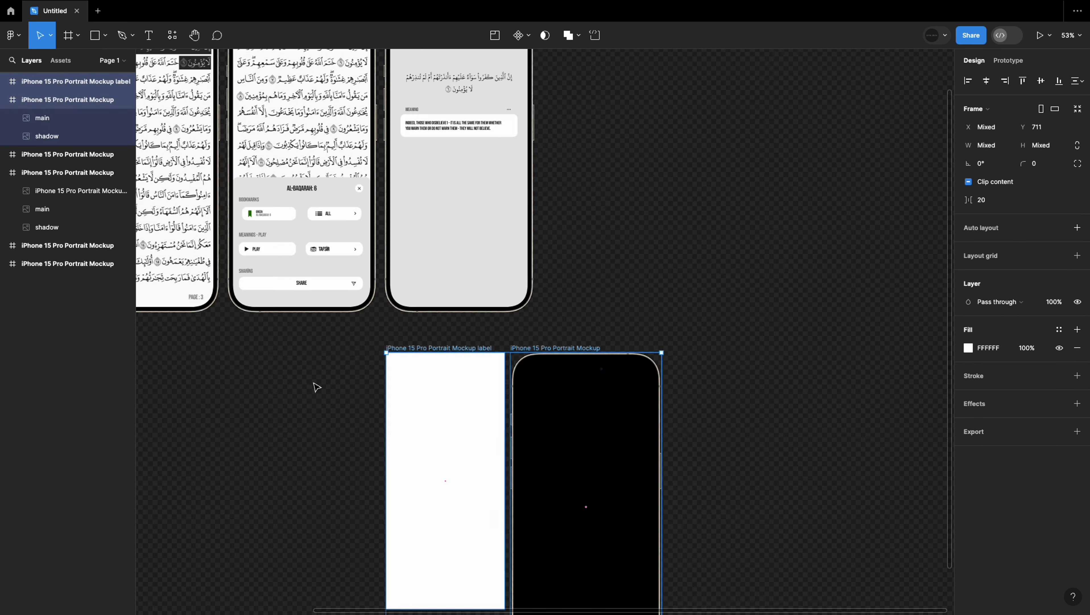
pyautogui.scroll(-3, 316, 384)
pyautogui.moveTo(525, 434)
pyautogui.mouseDown()
pyautogui.moveTo(593, 467)
pyautogui.moveTo(579, 429)
pyautogui.mouseUp()
pyautogui.scroll(5, 580, 442)
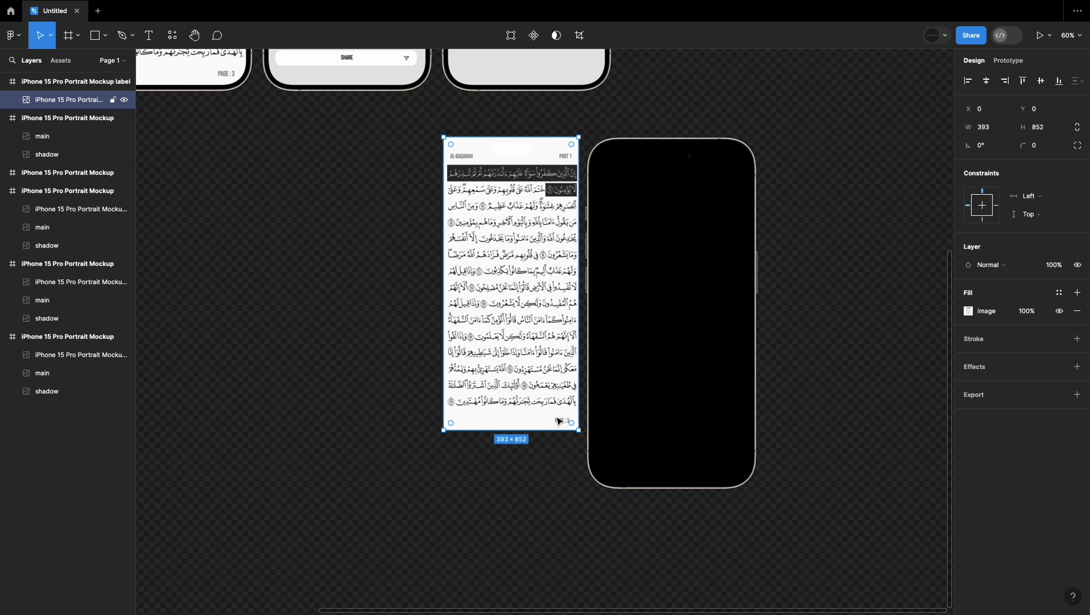
pyautogui.press('Escape')
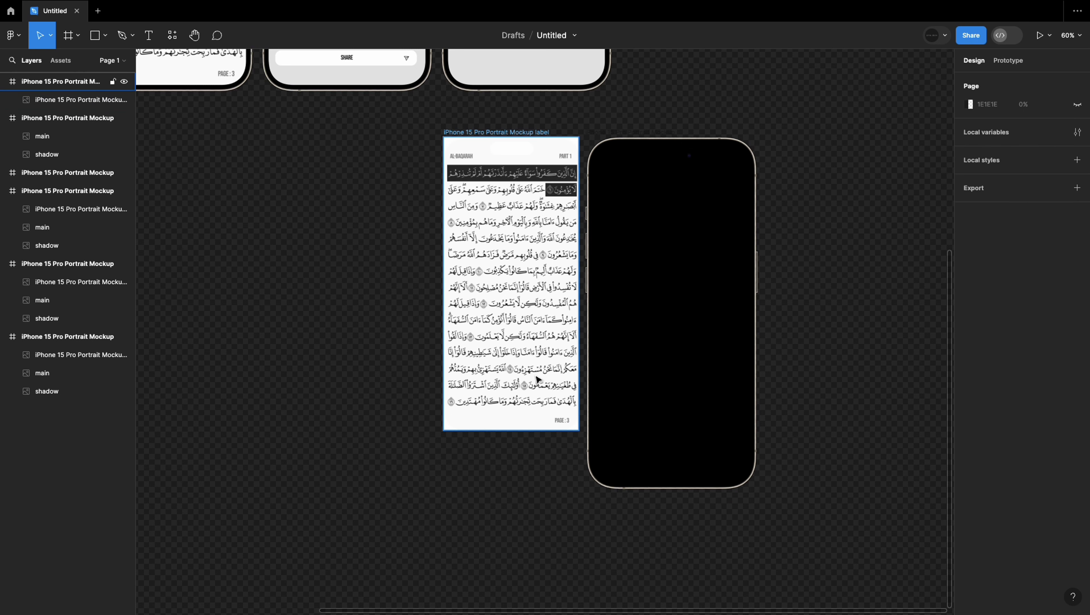
pyautogui.scroll(5, 537, 379)
# Step: Draw a rounded card rectangle over the Quran page with a white outline and EBEBEB fill
pyautogui.press('r')
pyautogui.moveTo(356, 312); pyautogui.dragTo(586, 425)
pyautogui.moveTo(558, 352); pyautogui.dragTo(563, 357)
pyautogui.scroll(3, 445, 366)
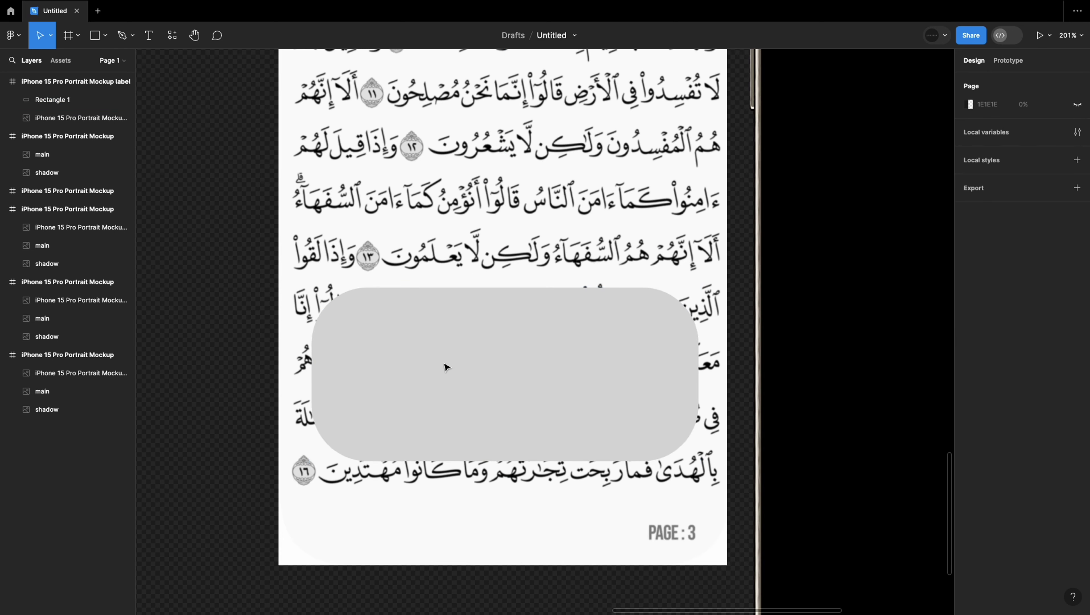
pyautogui.click(446, 365)
pyautogui.click(1077, 338)
pyautogui.click(968, 310)
pyautogui.click(807, 336)
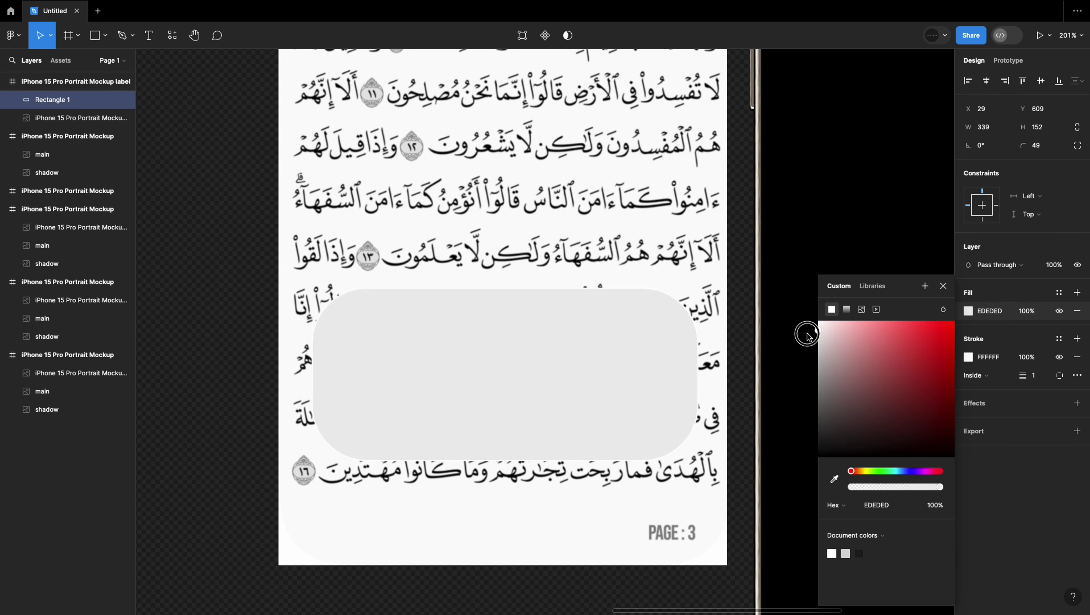
pyautogui.click(670, 344)
# Step: Add the reciter's name on the card at size 15, centred, in 1E1E1E
pyautogui.press('t')
pyautogui.click(448, 314)
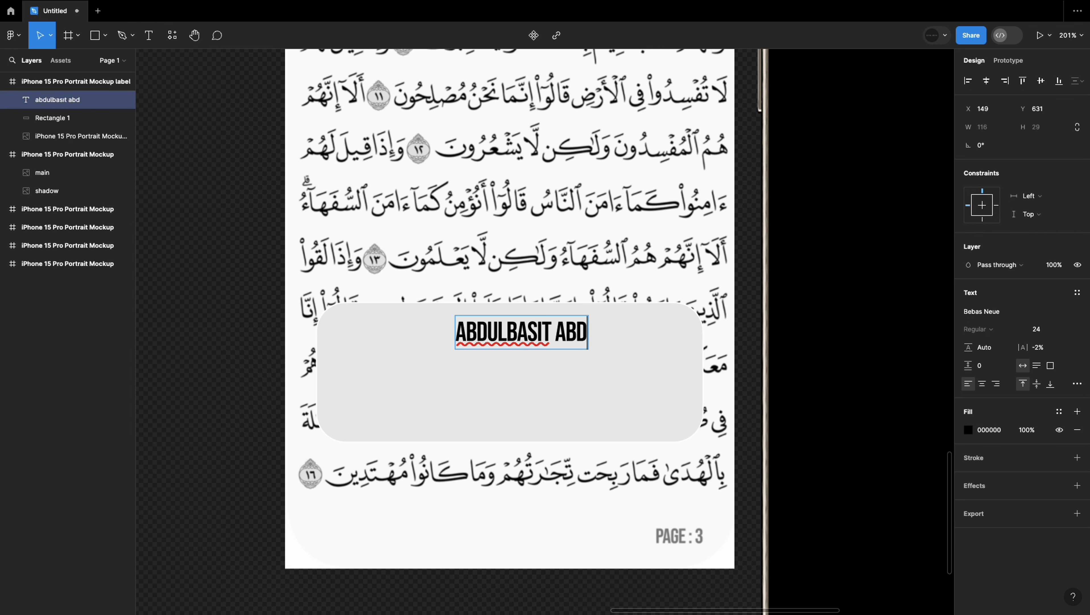
pyautogui.click(1036, 328)
pyautogui.click(501, 352)
pyautogui.click(511, 329)
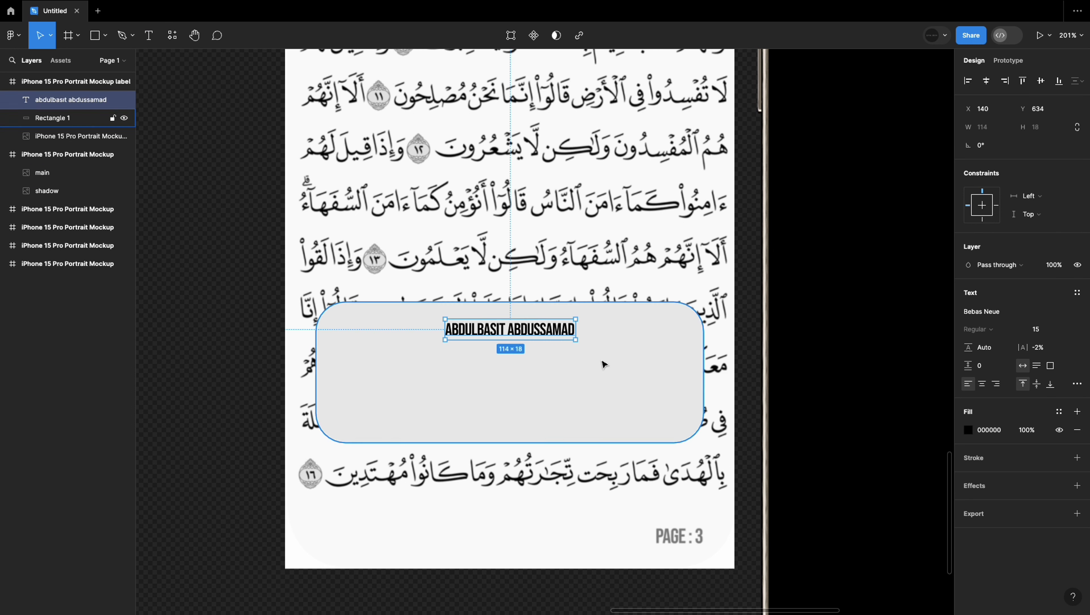
pyautogui.click(969, 429)
pyautogui.click(675, 609)
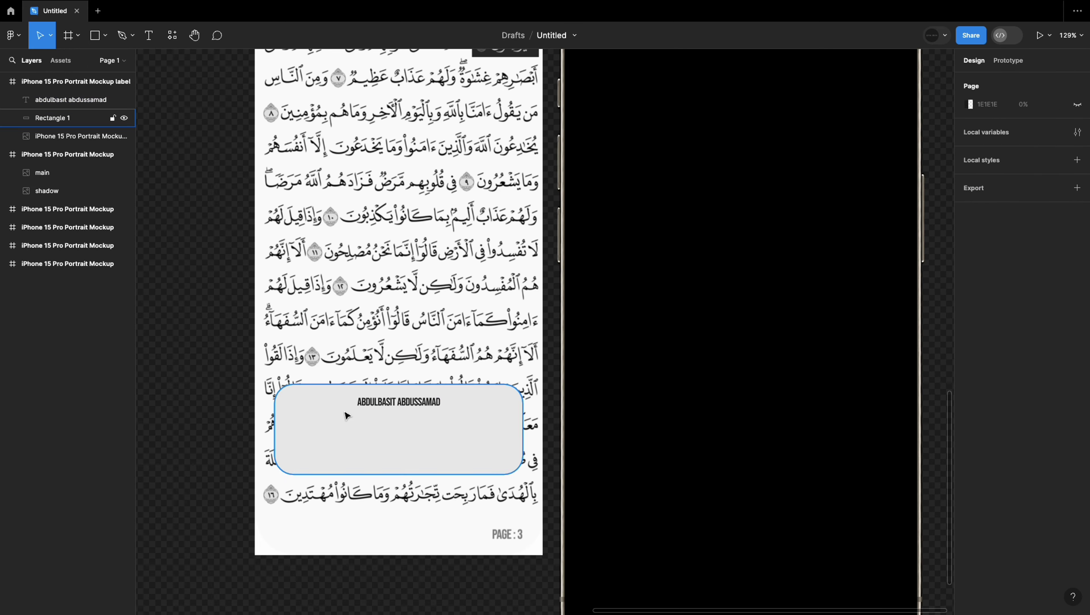
pyautogui.scroll(5, 348, 414)
# Step: Draw two dark 4×15 bars below the reciter's name as a pause icon
pyautogui.press('r')
pyautogui.moveTo(521, 377); pyautogui.dragTo(528, 404)
pyautogui.press('i')
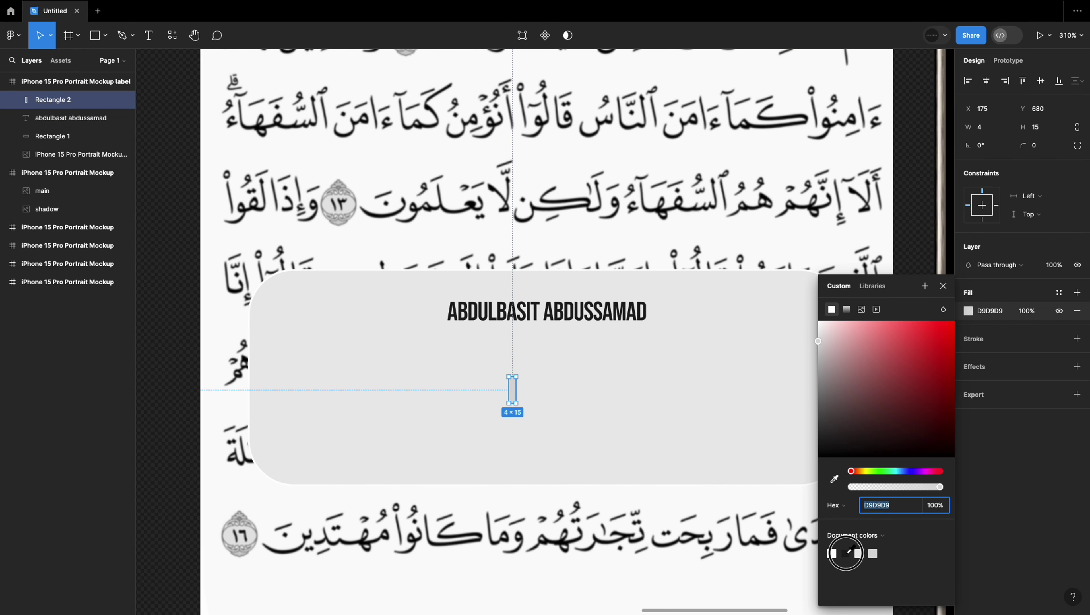
pyautogui.click(524, 390)
pyautogui.scroll(5, 524, 389)
pyautogui.scroll(-3, 540, 371)
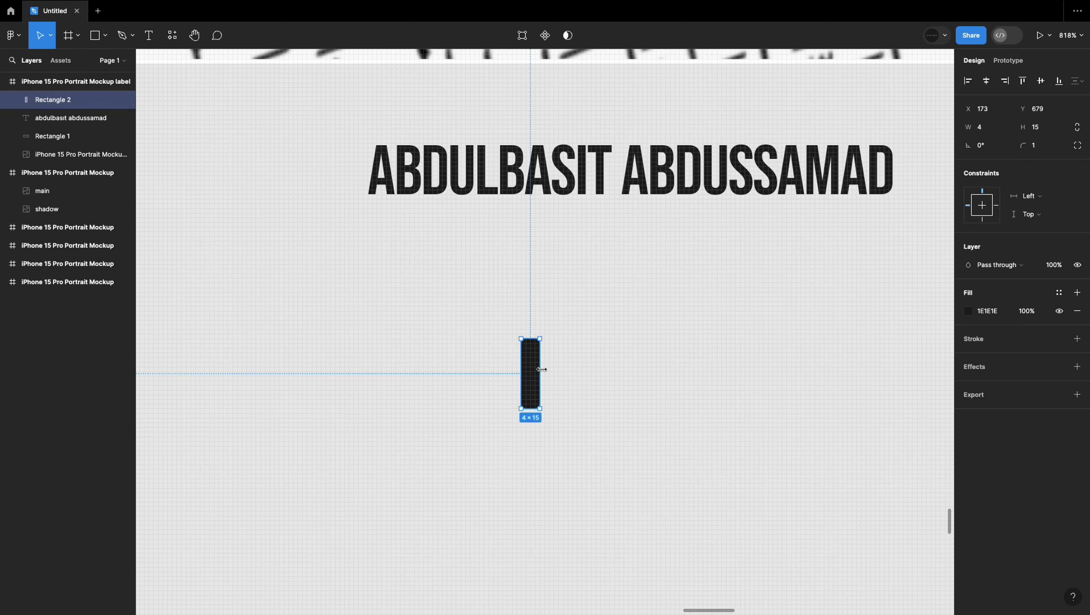
pyautogui.hscroll(3, 553, 378)
pyautogui.moveTo(534, 370)
pyautogui.mouseDown()
pyautogui.moveTo(564, 370)
pyautogui.moveTo(570, 384)
pyautogui.mouseUp()
pyautogui.scroll(-5, 553, 378)
# Step: Reshape rectangles into triangles and group offset pairs into rewind and fast-forward arrows
pyautogui.press('r')
pyautogui.scroll(5, 571, 383)
pyautogui.doubleClick(662, 359)
pyautogui.moveTo(659, 312); pyautogui.dragTo(659, 347)
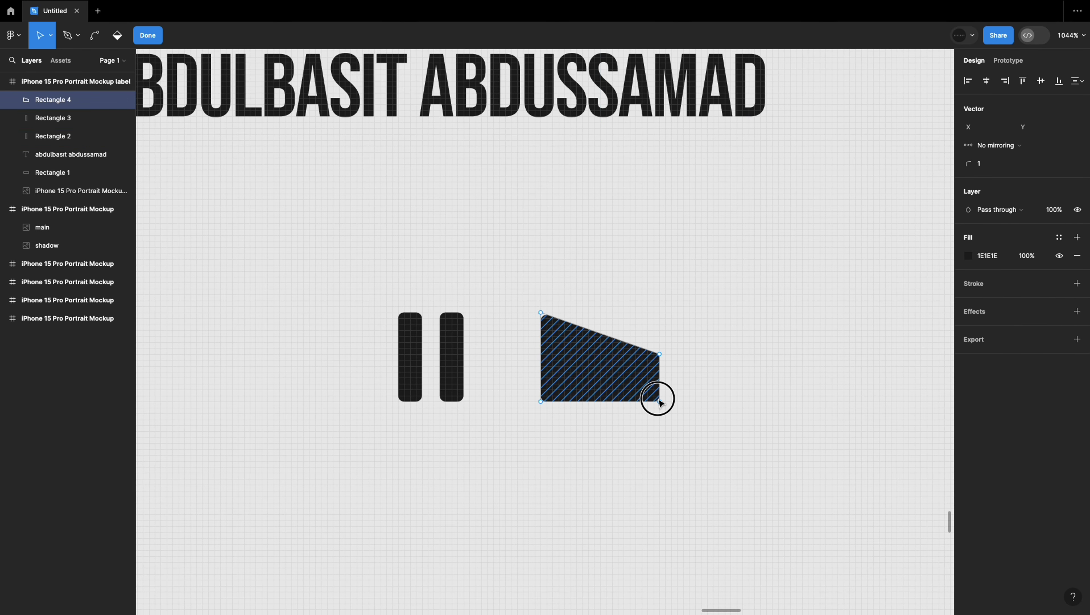
pyautogui.press('Escape')
pyautogui.scroll(-5, 609, 360)
pyautogui.moveTo(565, 360)
pyautogui.mouseDown()
pyautogui.moveTo(609, 360)
pyautogui.moveTo(530, 377)
pyautogui.mouseUp()
pyautogui.hotkey('ctrl', 'g')
pyautogui.click(985, 183)
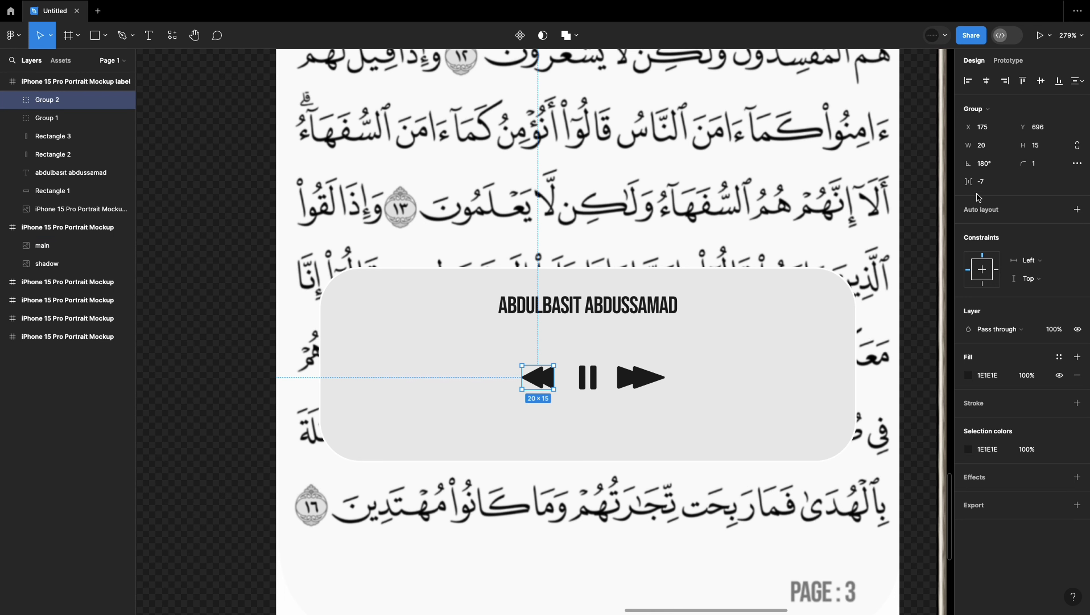
pyautogui.press('Tab')
pyautogui.click(985, 183)
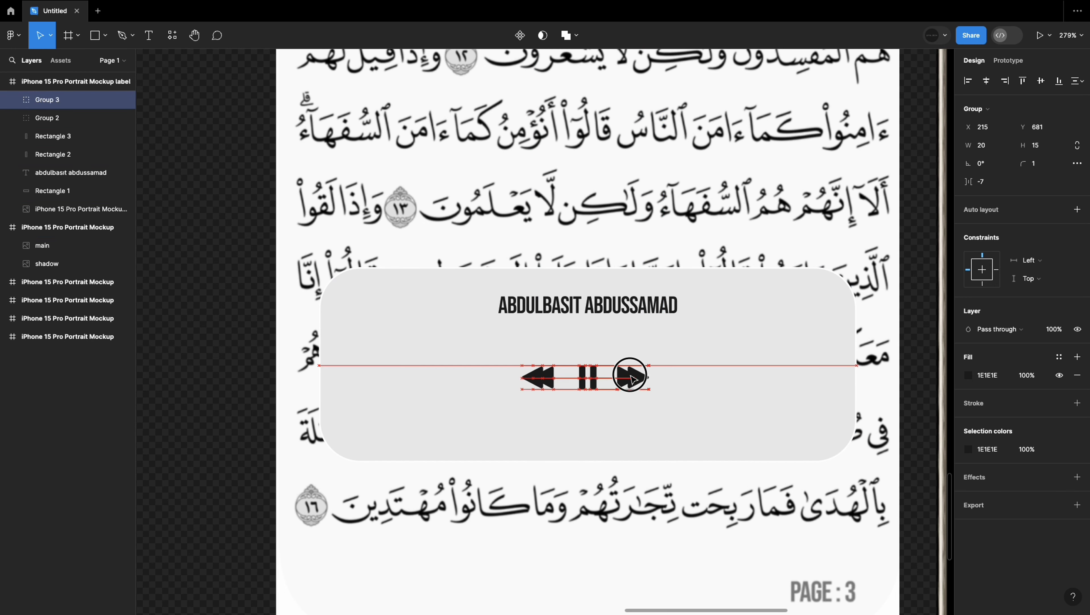
# Step: Group the pause bars, centre them between the arrows, and group all three controls
pyautogui.keyDown('ctrl'); pyautogui.scroll(5, 639, 386); pyautogui.keyUp('ctrl')
pyautogui.click(384, 387)
pyautogui.click(494, 379)
pyautogui.keyDown('shift'); pyautogui.click(523, 379); pyautogui.keyUp('shift')
pyautogui.hotkey('ctrl', 'g')
pyautogui.moveTo(526, 387); pyautogui.dragTo(522, 388)
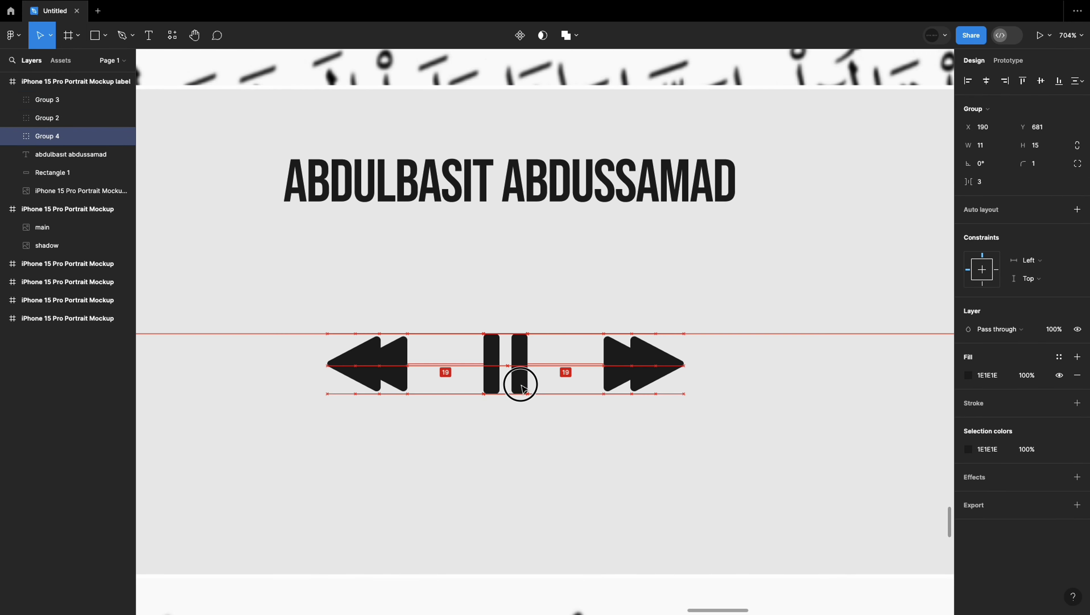
pyautogui.keyDown('shift'); pyautogui.click(630, 376); pyautogui.keyUp('shift')
pyautogui.keyDown('shift'); pyautogui.click(384, 375); pyautogui.keyUp('shift')
pyautogui.rightClick(490, 378)
pyautogui.click(537, 386)
pyautogui.keyDown('ctrl'); pyautogui.scroll(-5, 535, 395); pyautogui.keyUp('ctrl')
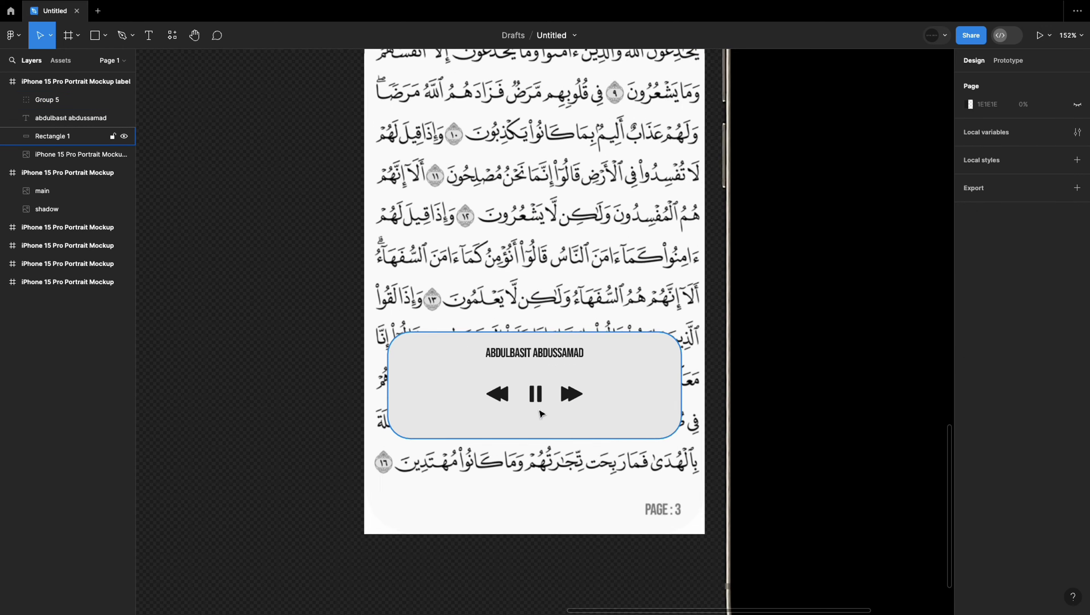
pyautogui.keyDown('ctrl'); pyautogui.scroll(5, 537, 408); pyautogui.keyUp('ctrl')
# Step: Draw a rounded 182×8 progress bar under the playback controls
pyautogui.click(417, 385)
pyautogui.keyDown('ctrl'); pyautogui.scroll(-5, 419, 393); pyautogui.keyUp('ctrl')
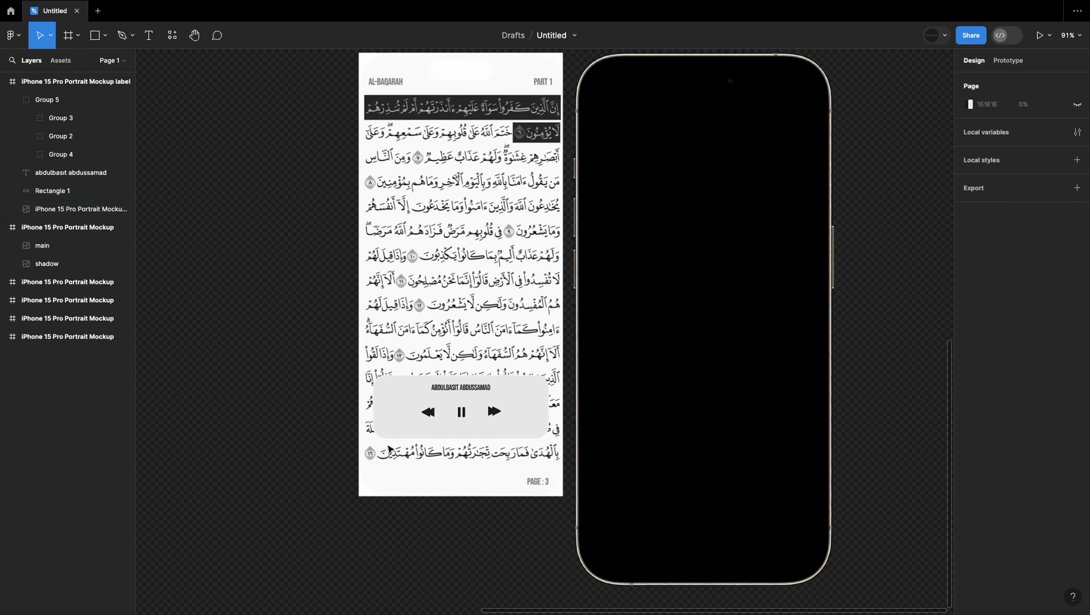
pyautogui.keyDown('ctrl'); pyautogui.scroll(3, 573, 376); pyautogui.keyUp('ctrl')
pyautogui.click(97, 35)
pyautogui.moveTo(477, 398); pyautogui.dragTo(657, 409)
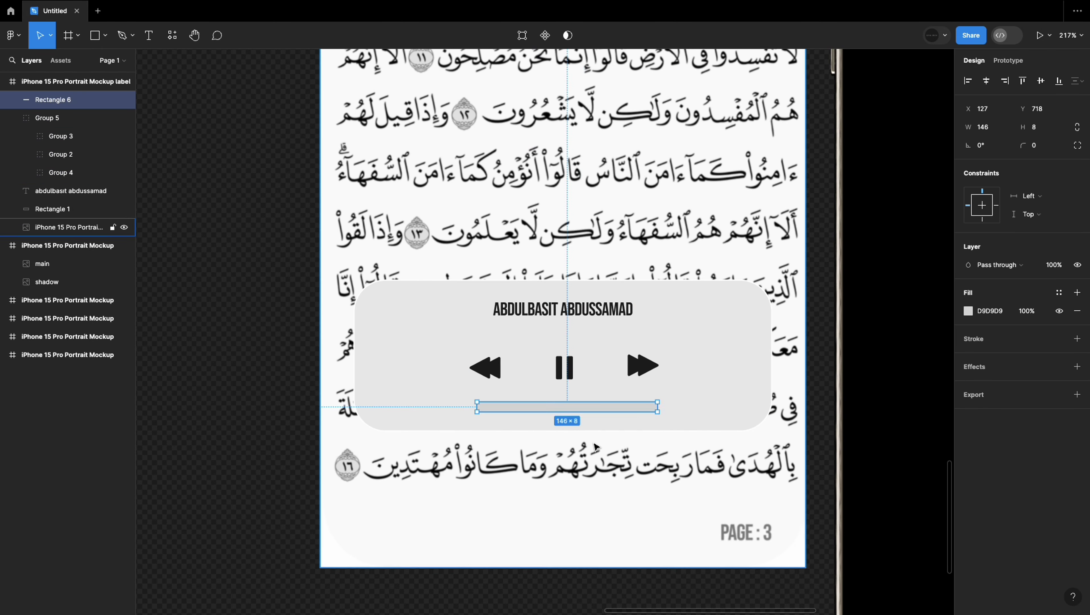
pyautogui.keyDown('ctrl'); pyautogui.scroll(3, 602, 413); pyautogui.keyUp('ctrl')
pyautogui.scroll(5, 717, 374)
pyautogui.scroll(-5, 723, 380)
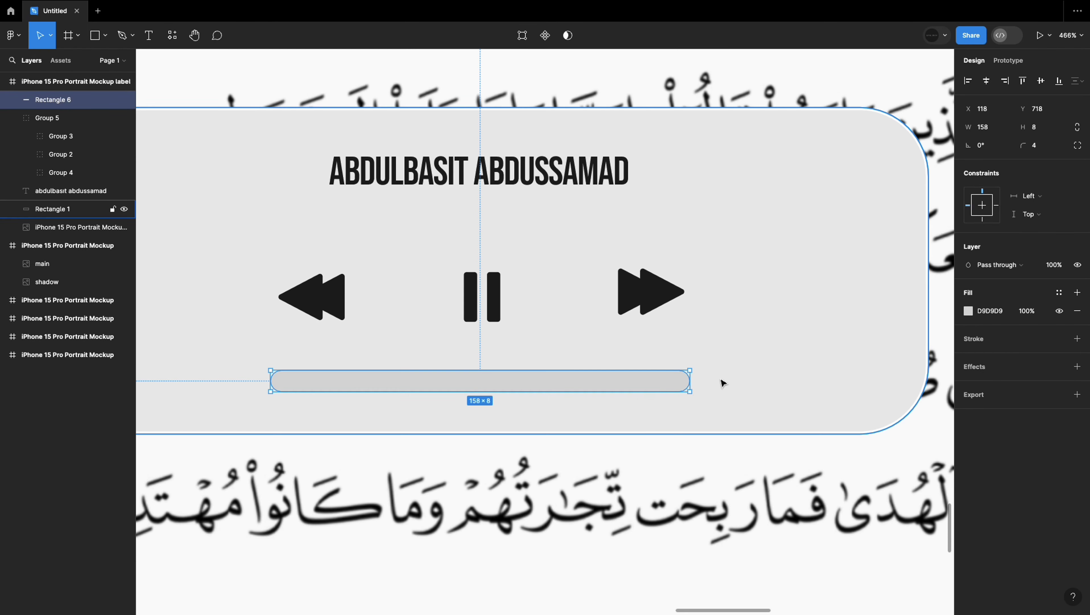
pyautogui.moveTo(723, 379)
pyautogui.mouseDown()
pyautogui.moveTo(503, 382)
pyautogui.moveTo(523, 378)
pyautogui.moveTo(369, 496)
pyautogui.mouseUp()
# Step: Duplicate the progress bar into a dark pill-shaped knob
pyautogui.hotkey('ctrl', 'd')
pyautogui.click(968, 310)
pyautogui.click(846, 553)
pyautogui.press('Escape')
pyautogui.scroll(-5, 565, 526)
pyautogui.scroll(5, 565, 525)
# Step: Duplicate the name text as a smaller 0:12 label at the bar's left end
pyautogui.hotkey('ctrl', 'd')
pyautogui.press('Return')
pyautogui.write('0:1')
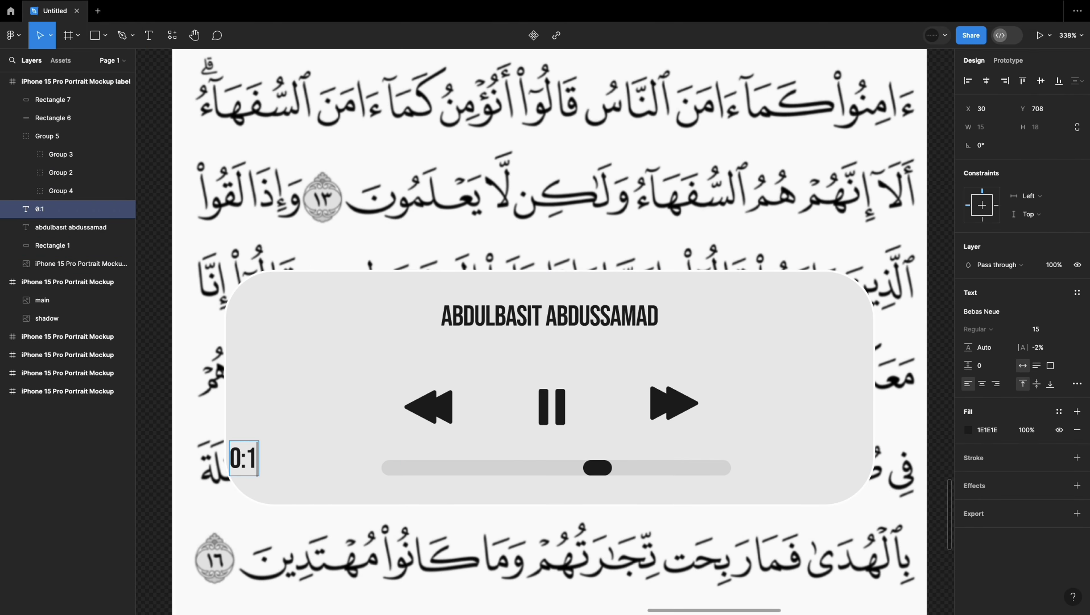
pyautogui.write('2')
pyautogui.press('Escape')
pyautogui.moveTo(258, 457)
pyautogui.mouseDown()
pyautogui.moveTo(357, 469)
pyautogui.moveTo(760, 472)
pyautogui.mouseUp()
pyautogui.click(1036, 329)
pyautogui.click(1041, 258)
# Step: Add a 0:20 label, group both time labels at 39% opacity, and paste an X-image square
pyautogui.hotkey('ctrl', 'd')
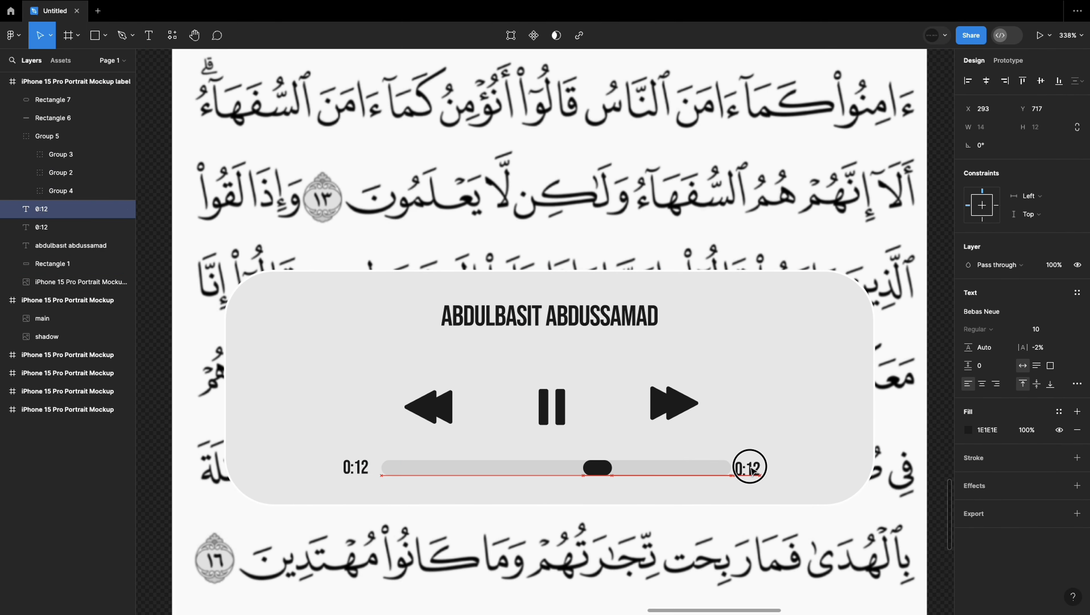
pyautogui.press('Return')
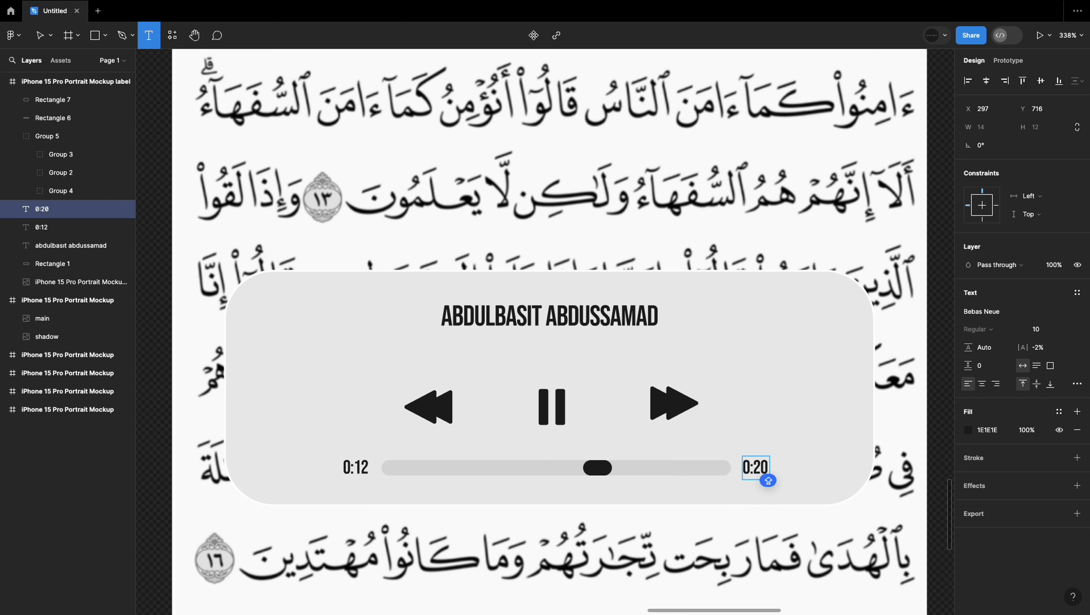
pyautogui.press('Escape')
pyautogui.keyDown('shift'); pyautogui.click(355, 467); pyautogui.keyUp('shift')
pyautogui.hotkey('ctrl', 'g')
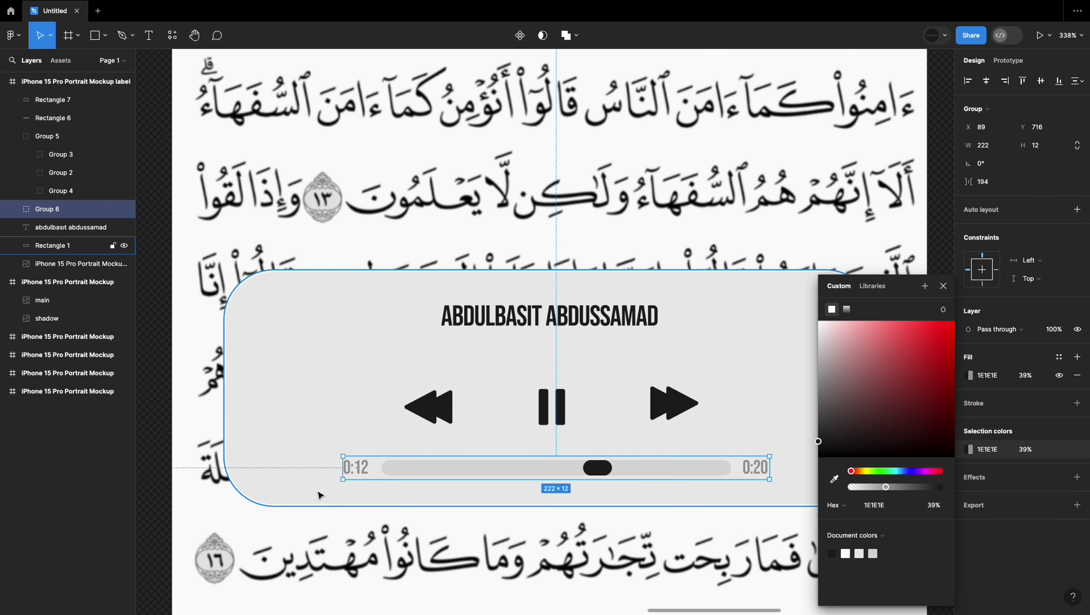
pyautogui.press('Escape')
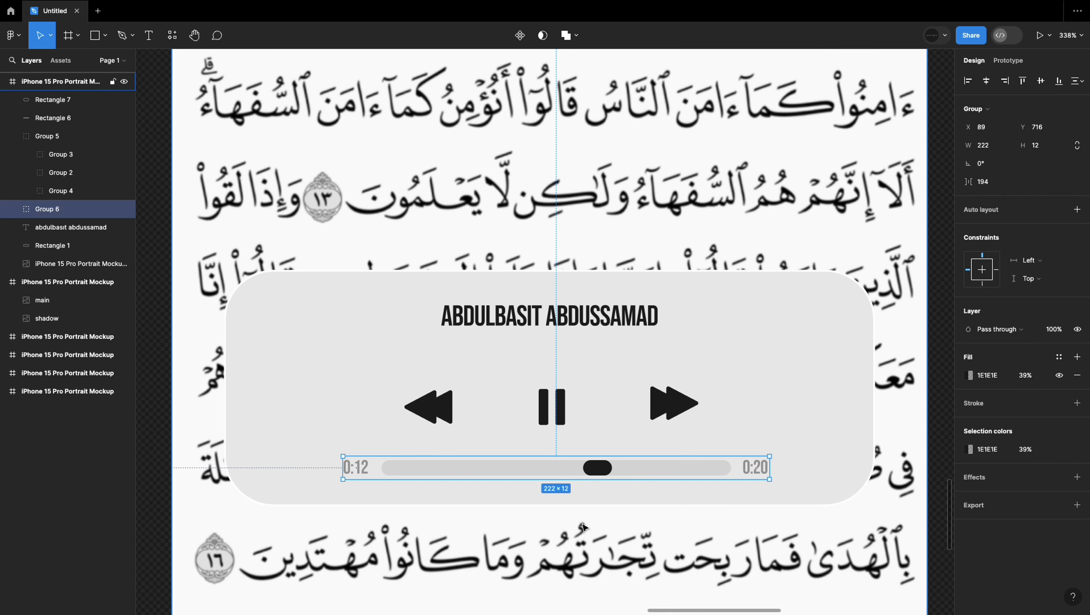
pyautogui.keyDown('ctrl'); pyautogui.scroll(-5, 584, 527); pyautogui.keyUp('ctrl')
pyautogui.click(217, 546)
pyautogui.keyDown('ctrl'); pyautogui.scroll(3, 541, 486); pyautogui.keyUp('ctrl')
pyautogui.keyDown('ctrl'); pyautogui.scroll(-3, 541, 486); pyautogui.keyUp('ctrl')
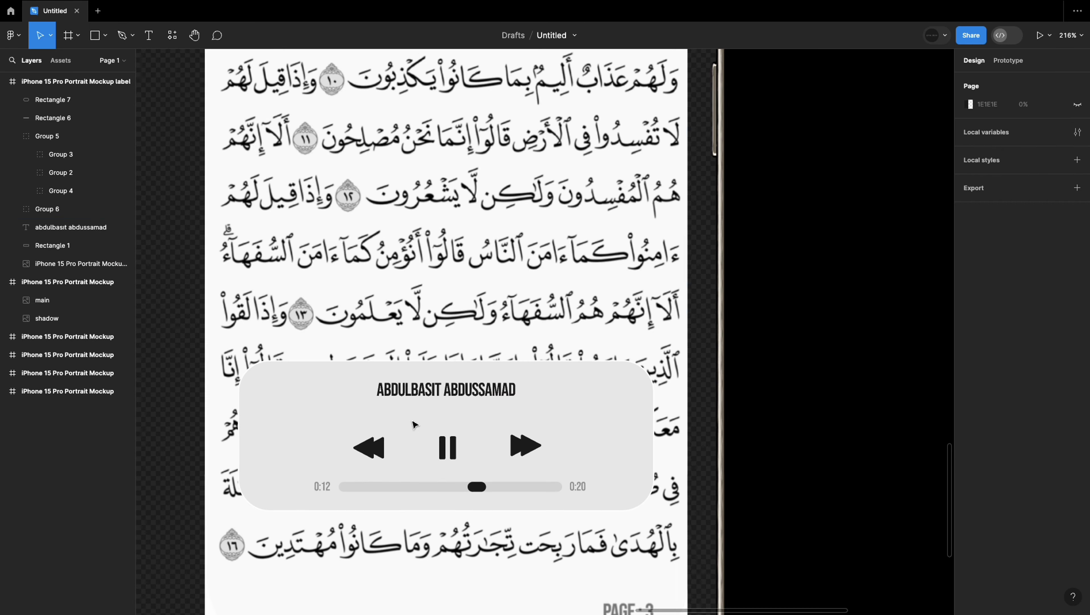
pyautogui.hotkey('ctrl', 'v')
# Step: Fill the square with the X image, shrink it to 7×7, and place it top-right on the card
pyautogui.click(969, 237)
pyautogui.click(889, 344)
pyautogui.click(745, 538)
pyautogui.keyDown('ctrl'); pyautogui.scroll(-5, 703, 513); pyautogui.keyUp('ctrl')
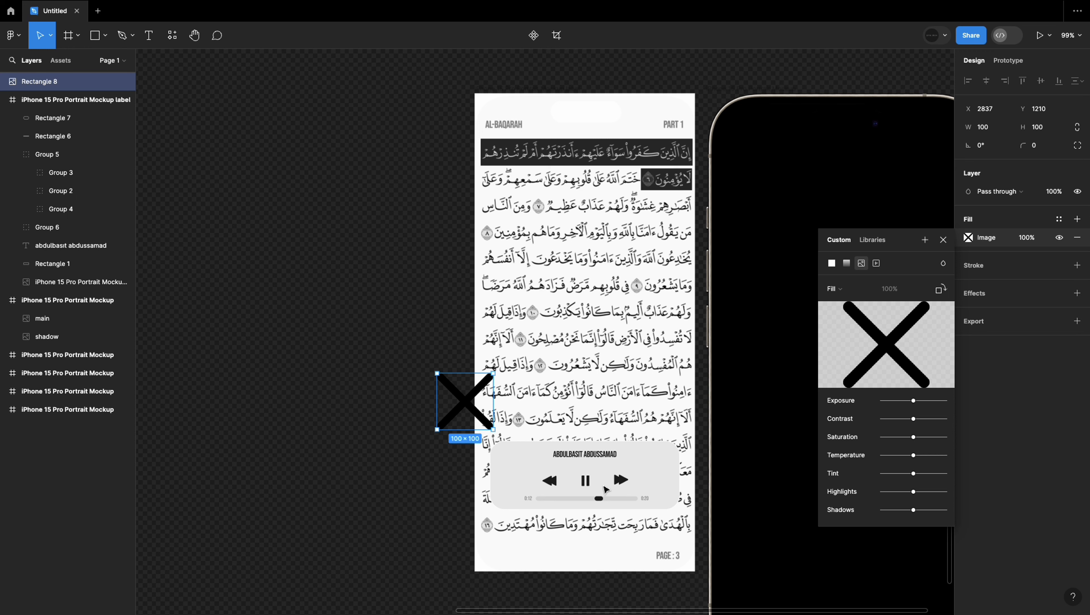
pyautogui.keyDown('ctrl'); pyautogui.scroll(5, 605, 488); pyautogui.keyUp('ctrl')
pyautogui.moveTo(211, 223); pyautogui.dragTo(636, 407)
pyautogui.moveTo(968, 127); pyautogui.dragTo(860, 139)
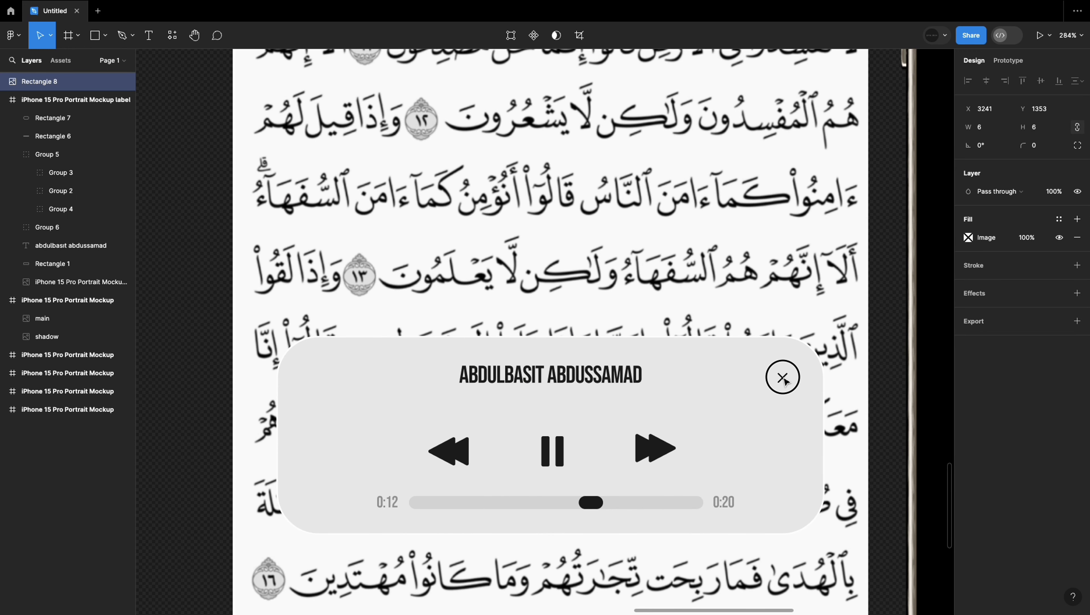
pyautogui.moveTo(785, 381); pyautogui.dragTo(783, 379)
pyautogui.keyDown('ctrl'); pyautogui.scroll(4, 885, 400); pyautogui.keyUp('ctrl')
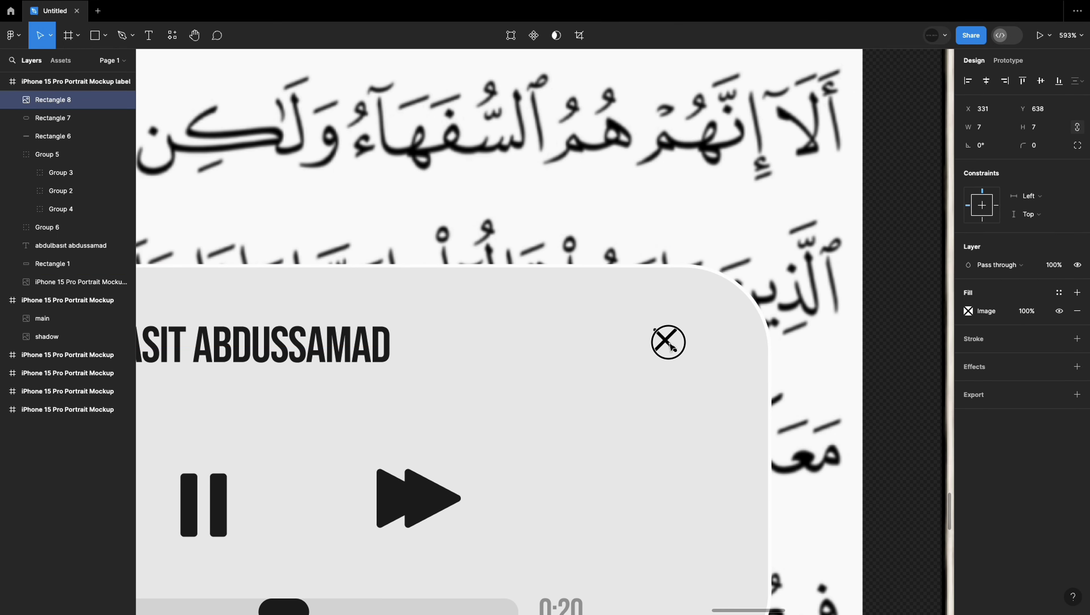
pyautogui.keyDown('ctrl'); pyautogui.scroll(-5, 671, 346); pyautogui.keyUp('ctrl')
pyautogui.keyDown('ctrl'); pyautogui.scroll(8, 504, 271); pyautogui.keyUp('ctrl')
# Step: Draw a circle over the X icon, then delete it
pyautogui.click(105, 35)
pyautogui.click(86, 110)
pyautogui.moveTo(152, 77); pyautogui.dragTo(723, 612)
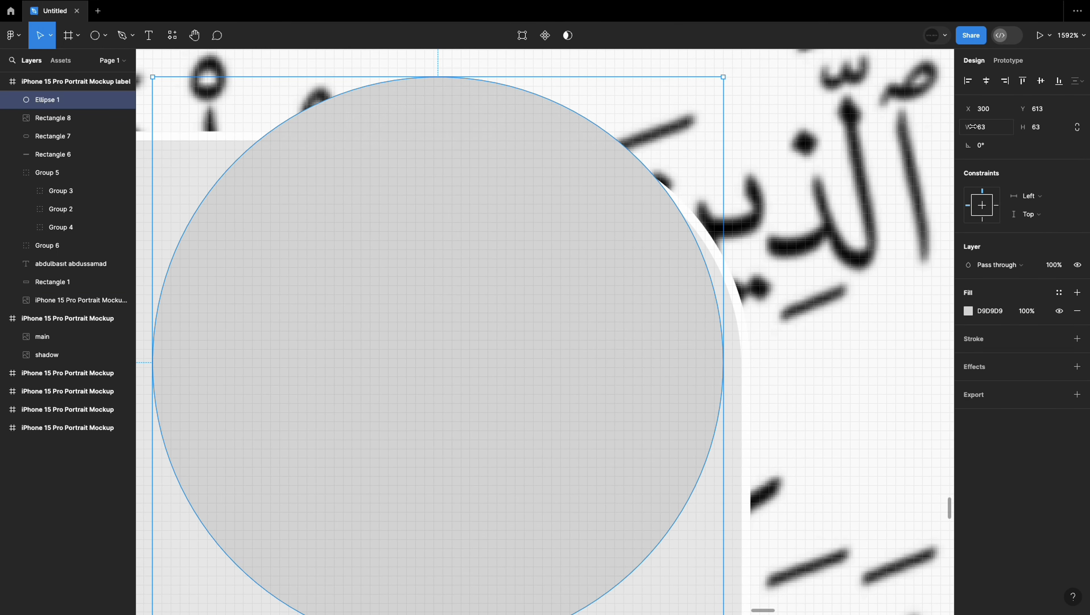
pyautogui.scroll(-8, 438, 344)
pyautogui.moveTo(222, 153); pyautogui.dragTo(482, 372)
pyautogui.press('Delete')
pyautogui.scroll(-5, 547, 425)
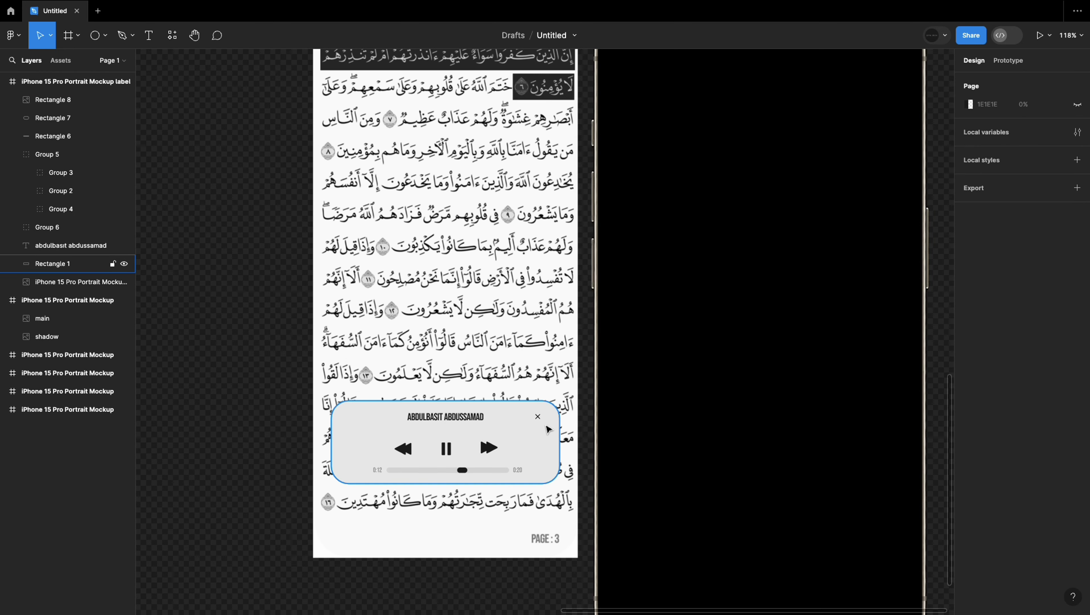
pyautogui.scroll(-3, 547, 429)
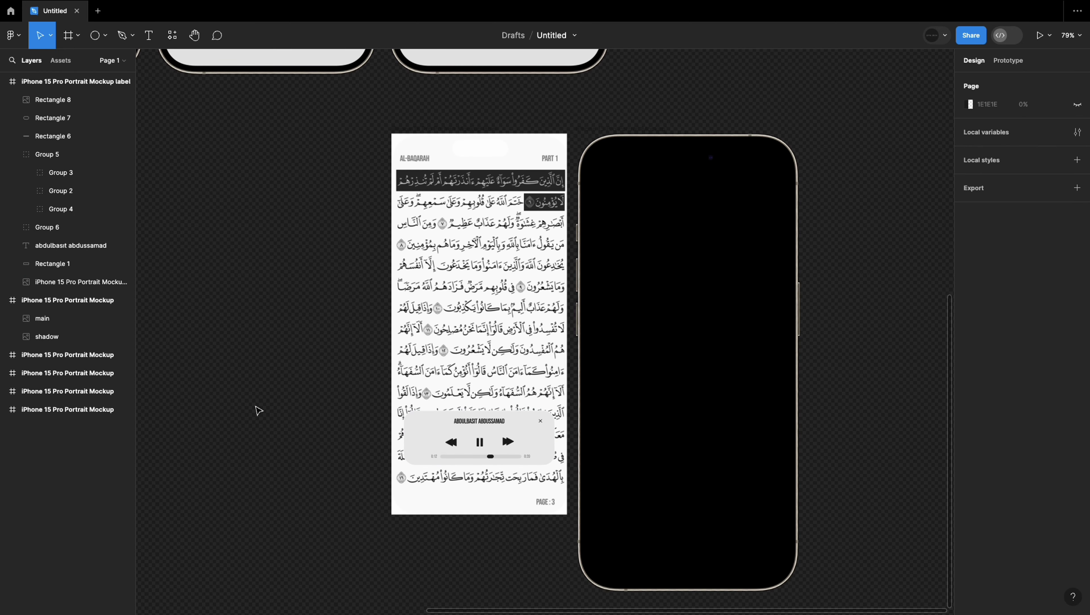
# Step: Render the page-3 player frame with Artboard Studio Mockups, then move the spare phone and blank frame aside
pyautogui.click(411, 421)
pyautogui.click(172, 36)
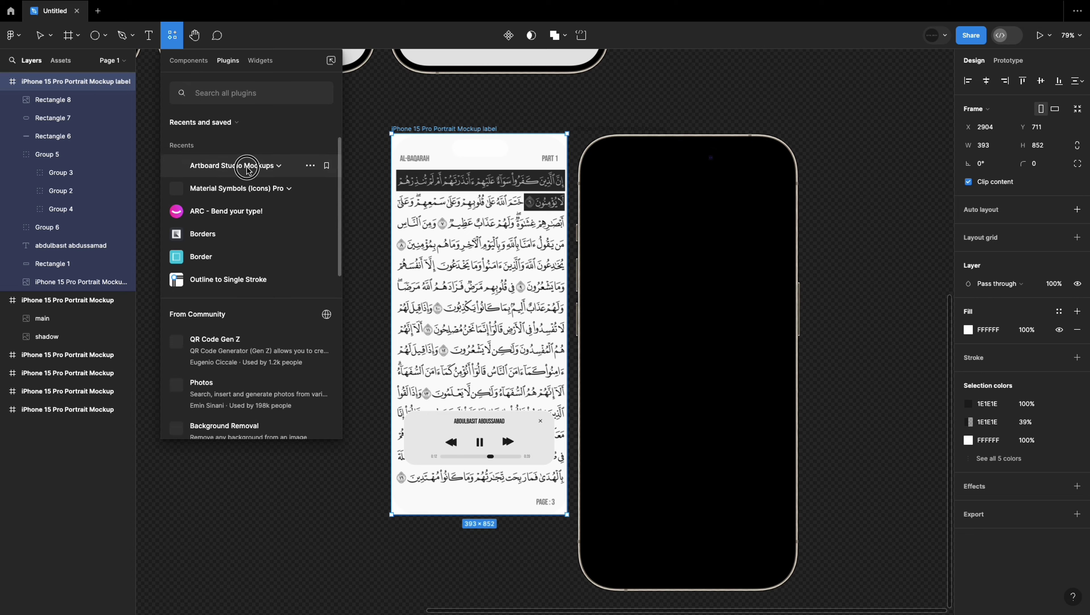
pyautogui.click(215, 163)
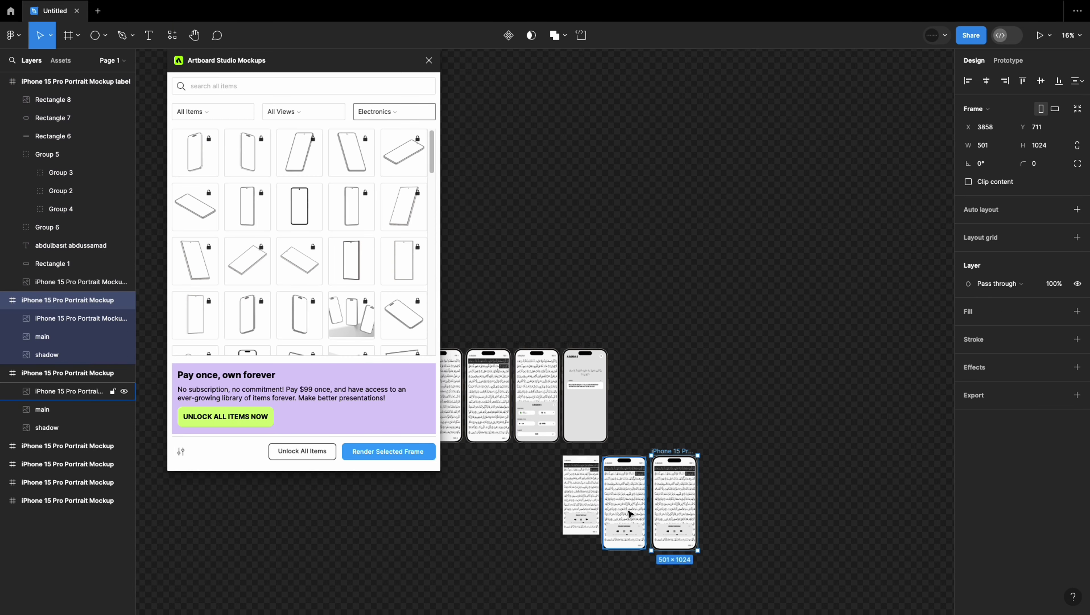
pyautogui.scroll(5, 623, 527)
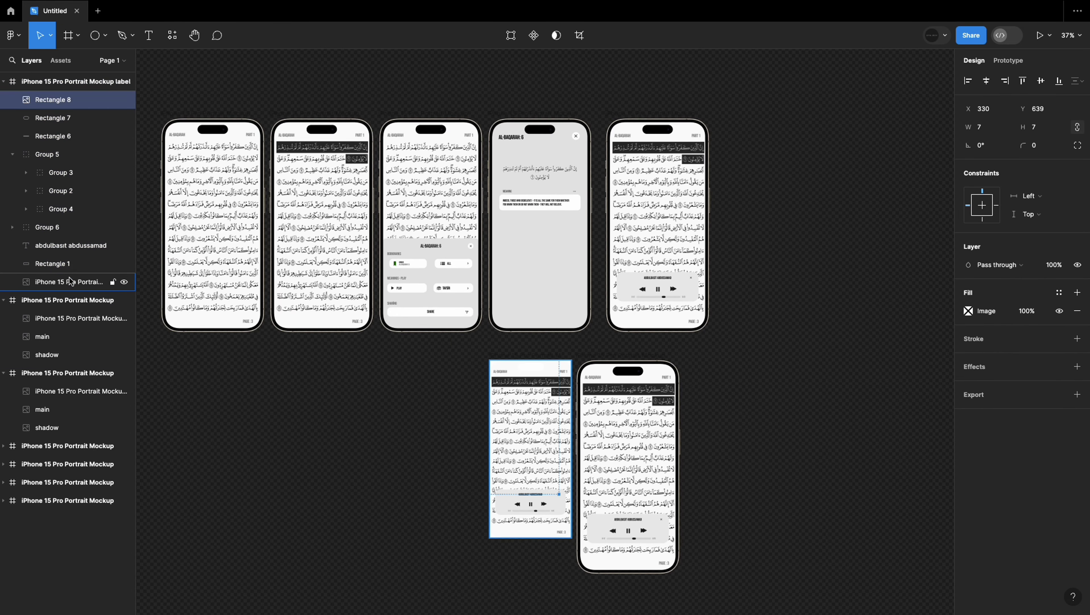
pyautogui.moveTo(624, 473); pyautogui.dragTo(833, 473)
pyautogui.moveTo(509, 416); pyautogui.dragTo(622, 478)
pyautogui.scroll(-3, 509, 419)
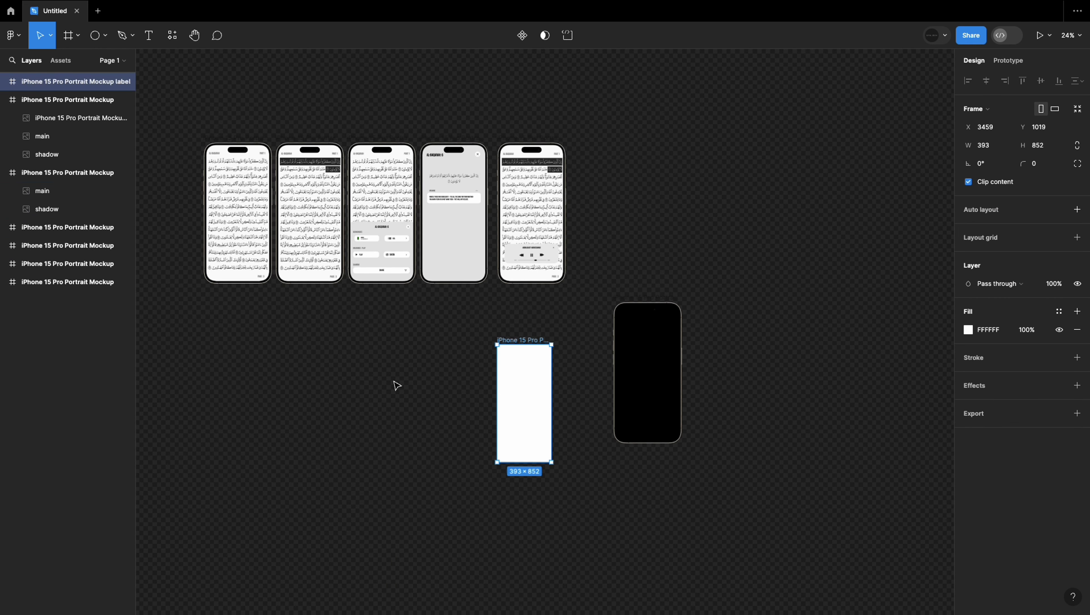
# Step: Place the white frame beside the phone and copy the verse detail screen into it, resized to fit
pyautogui.scroll(5, 523, 404)
pyautogui.moveTo(503, 373); pyautogui.dragTo(178, 251)
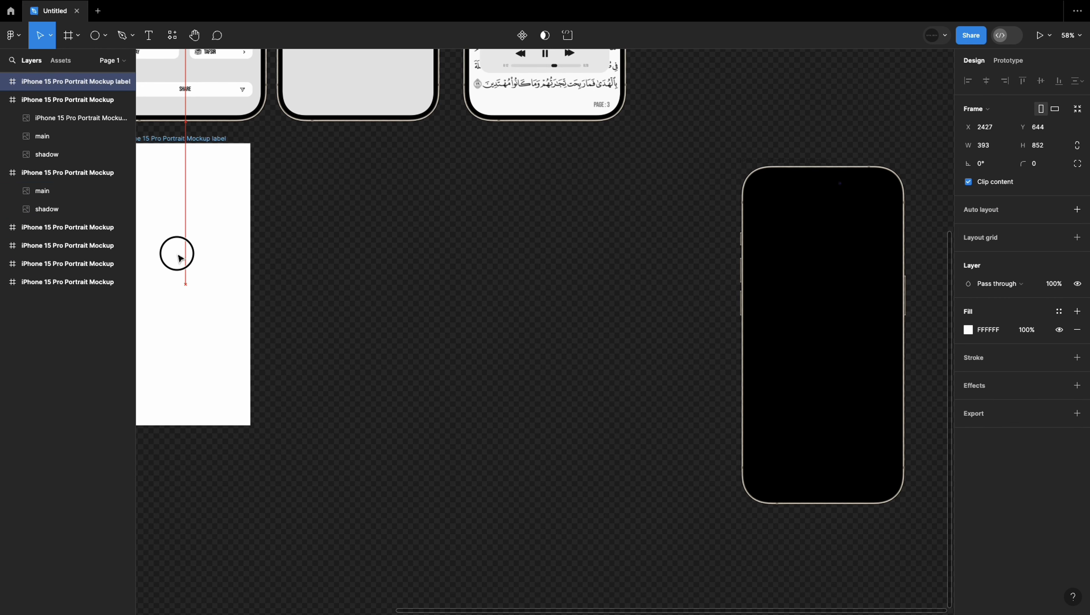
pyautogui.moveTo(789, 196); pyautogui.dragTo(326, 171)
pyautogui.scroll(-4, 568, 233)
pyautogui.scroll(5, 568, 233)
pyautogui.scroll(-5, 499, 370)
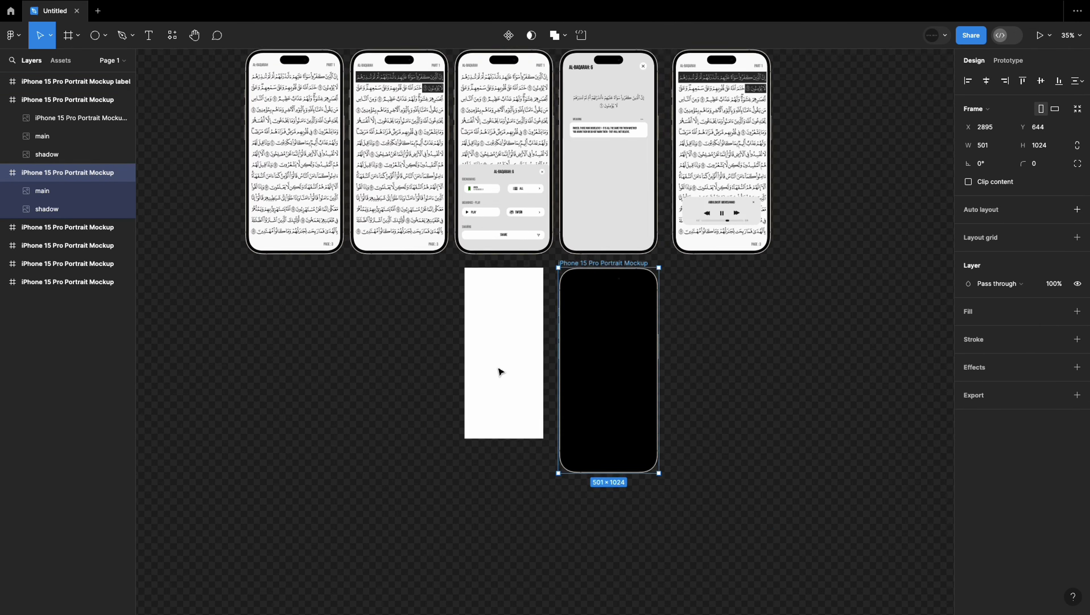
pyautogui.moveTo(584, 199); pyautogui.dragTo(502, 377)
pyautogui.moveTo(543, 447); pyautogui.dragTo(535, 426)
# Step: Change the frame's fill colour and draw a rectangle over the screen title
pyautogui.click(487, 282)
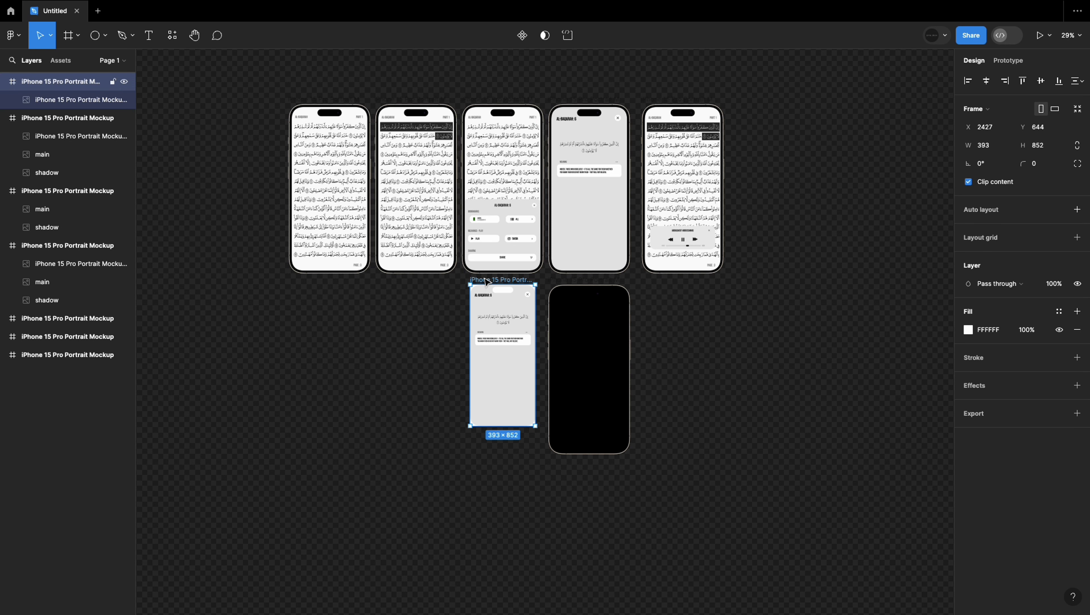
pyautogui.click(968, 329)
pyautogui.click(445, 382)
pyautogui.scroll(10, 491, 348)
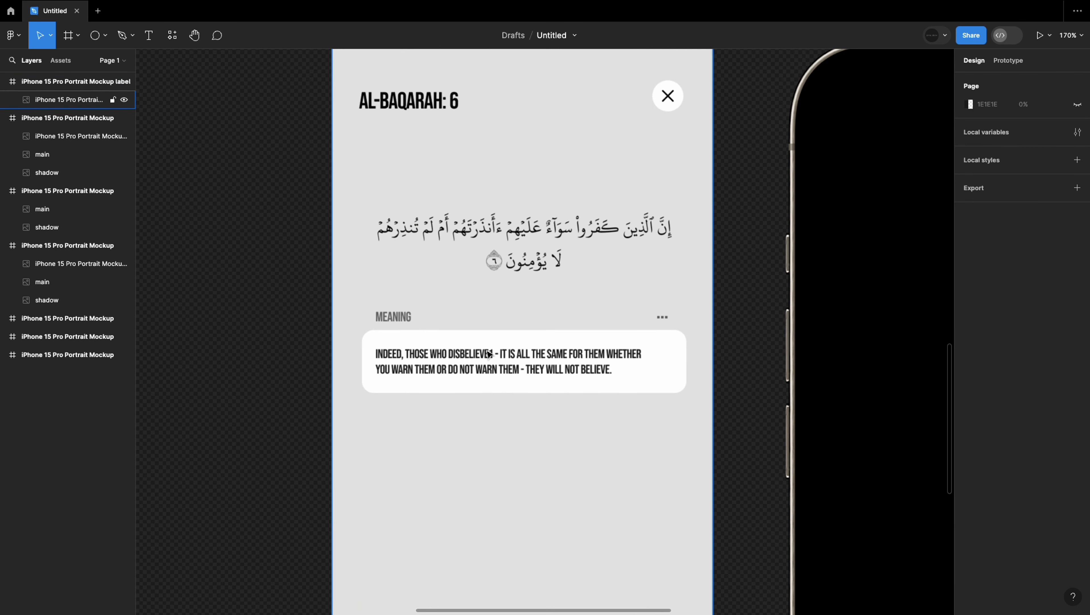
pyautogui.moveTo(351, 80); pyautogui.dragTo(487, 129)
pyautogui.click(970, 310)
pyautogui.click(369, 436)
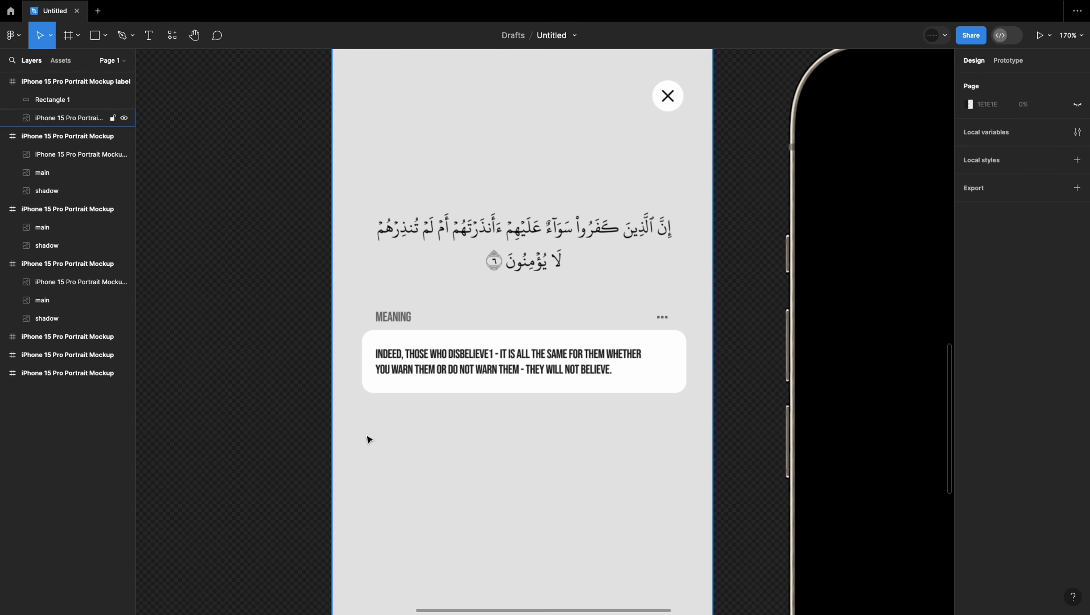
pyautogui.scroll(2, 530, 302)
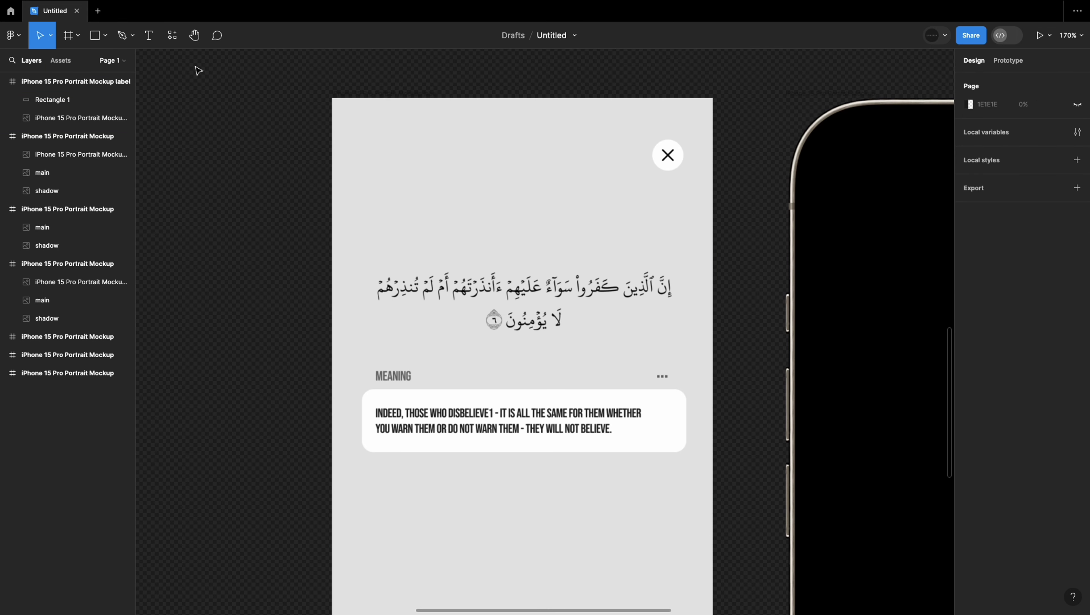
# Step: Add a BOOKMARK heading at size 20 in the frame's top-left corner
pyautogui.press('t')
pyautogui.click(460, 135)
pyautogui.write('B')
pyautogui.click(1036, 329)
pyautogui.click(1036, 413)
pyautogui.moveTo(485, 142); pyautogui.dragTo(409, 165)
pyautogui.click(1067, 329)
# Step: Draw a large rectangle inside the Bookmark frame below the heading
pyautogui.click(77, 136)
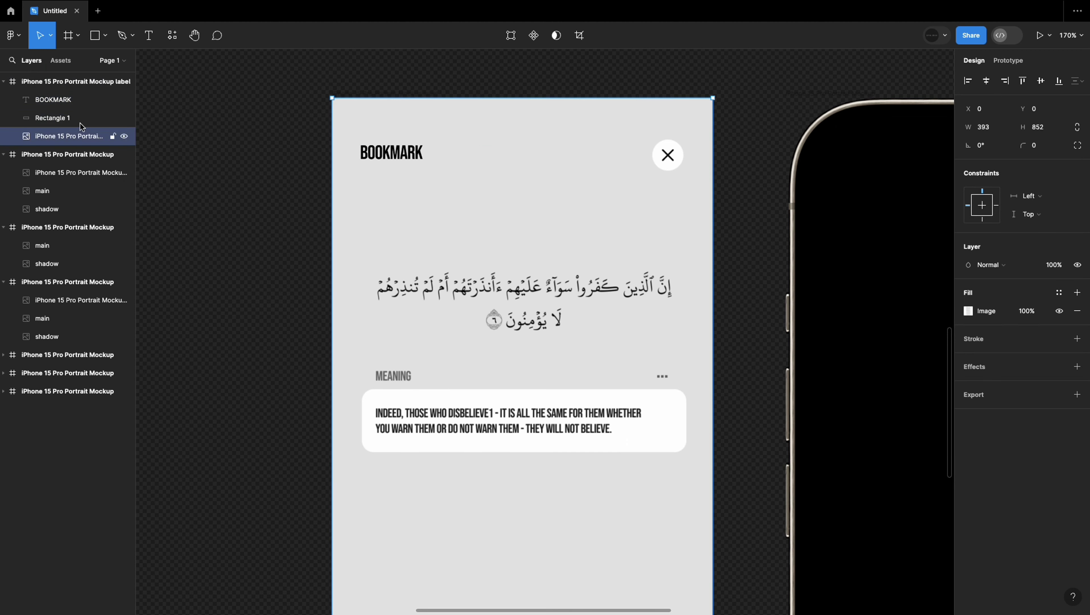
pyautogui.press('r')
pyautogui.moveTo(344, 239); pyautogui.dragTo(699, 548)
pyautogui.scroll(-5, 360, 488)
pyautogui.scroll(-3, 361, 500)
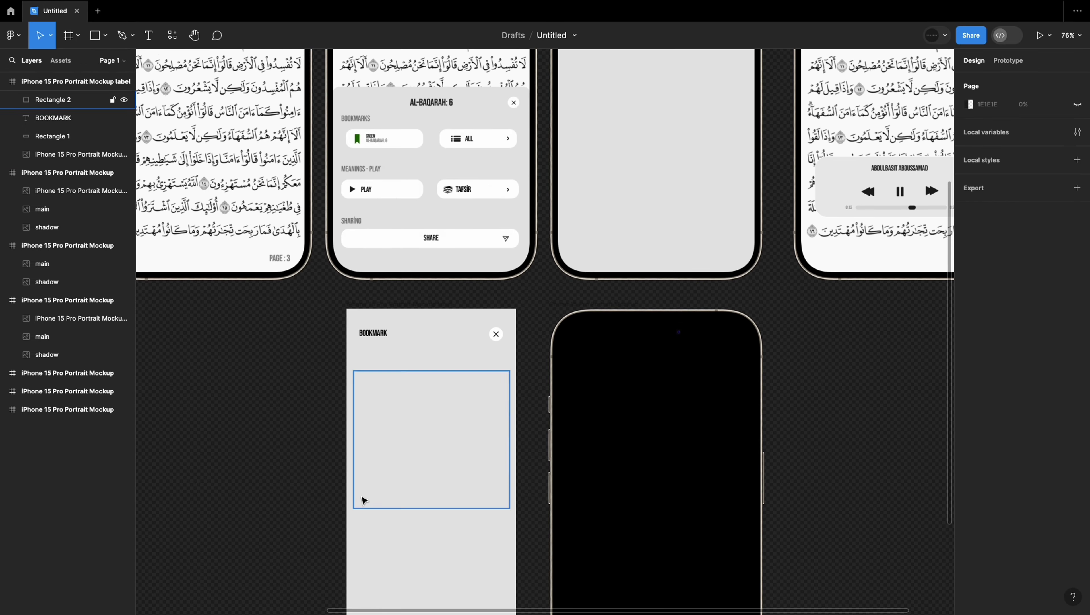
pyautogui.scroll(8, 284, 388)
pyautogui.click(284, 388)
pyautogui.scroll(5, 425, 185)
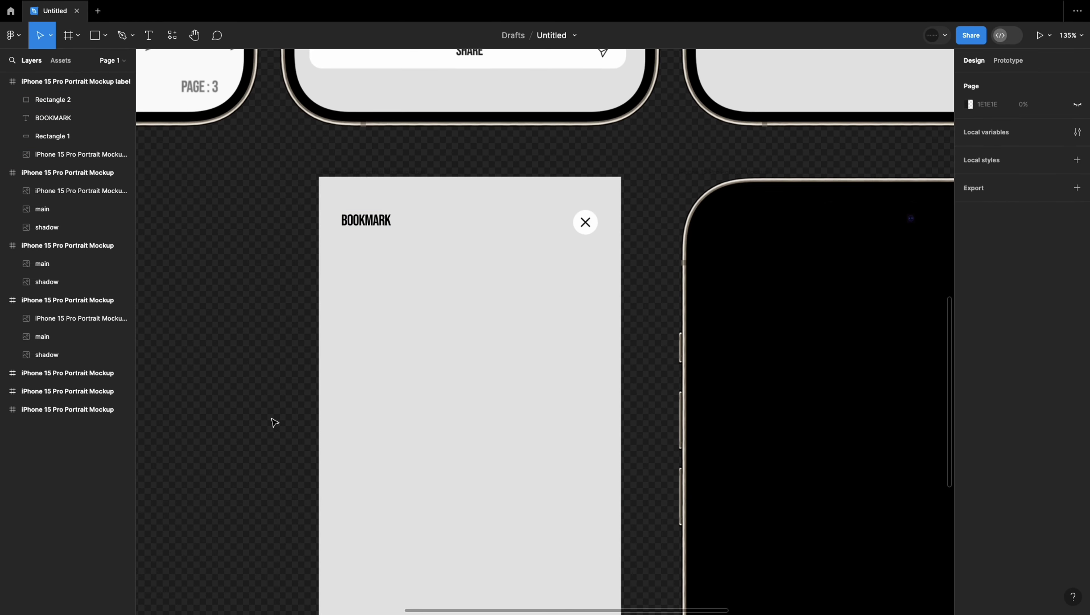
# Step: Undo the Bookmark screen edits, including the newly drawn rectangle
pyautogui.scroll(4, 280, 435)
pyautogui.scroll(2, 280, 434)
pyautogui.scroll(-8, 279, 433)
pyautogui.hotkey('ctrl', 'z')
pyautogui.hotkey('ctrl', 'z')
pyautogui.hotkey('ctrl', 'z')
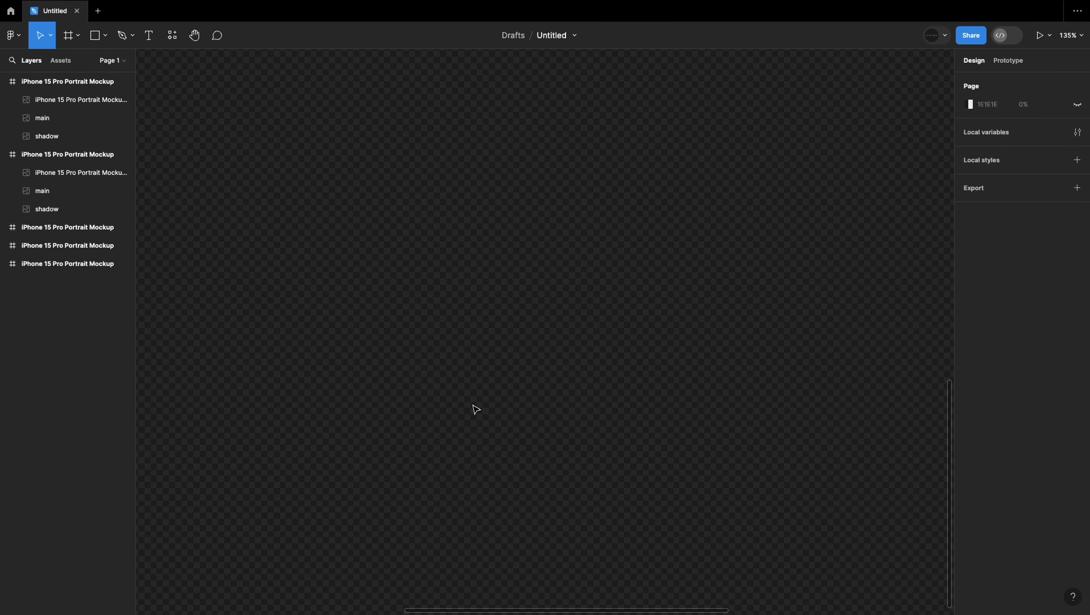
pyautogui.hotkey('ctrl', 'z')
pyautogui.hotkey('ctrl', 'z')
pyautogui.hotkey('ctrl', 'z')
pyautogui.hotkey('shift', '1')
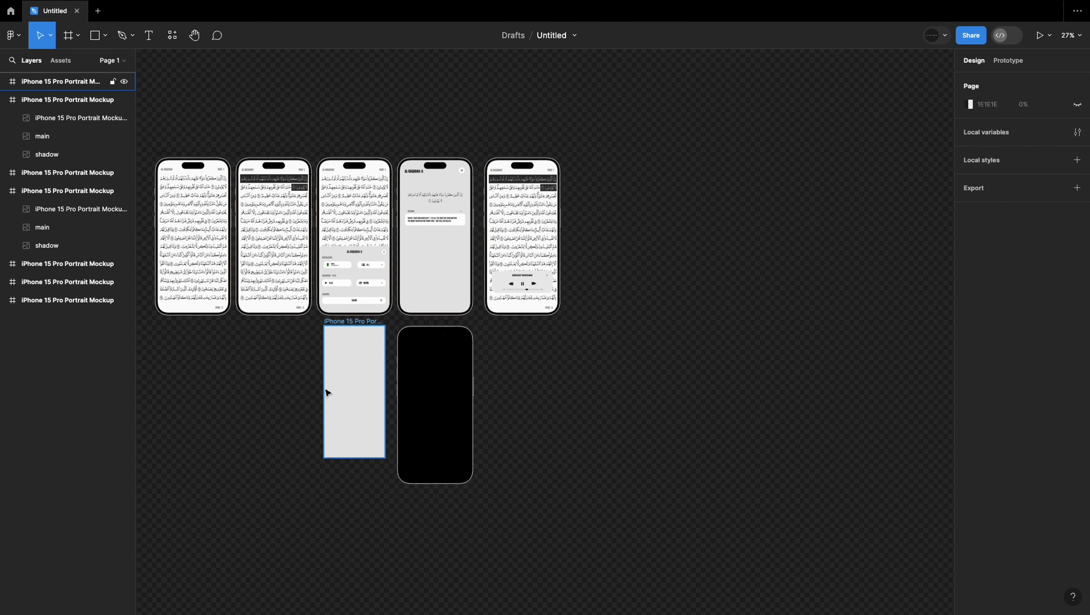
# Step: Copy a Quran reading-page mockup image into the empty lower frame
pyautogui.hotkey('shift', '1')
pyautogui.click(317, 292)
pyautogui.hotkey('ctrl', 'c')
pyautogui.click(523, 421)
pyautogui.hotkey('ctrl', 'v')
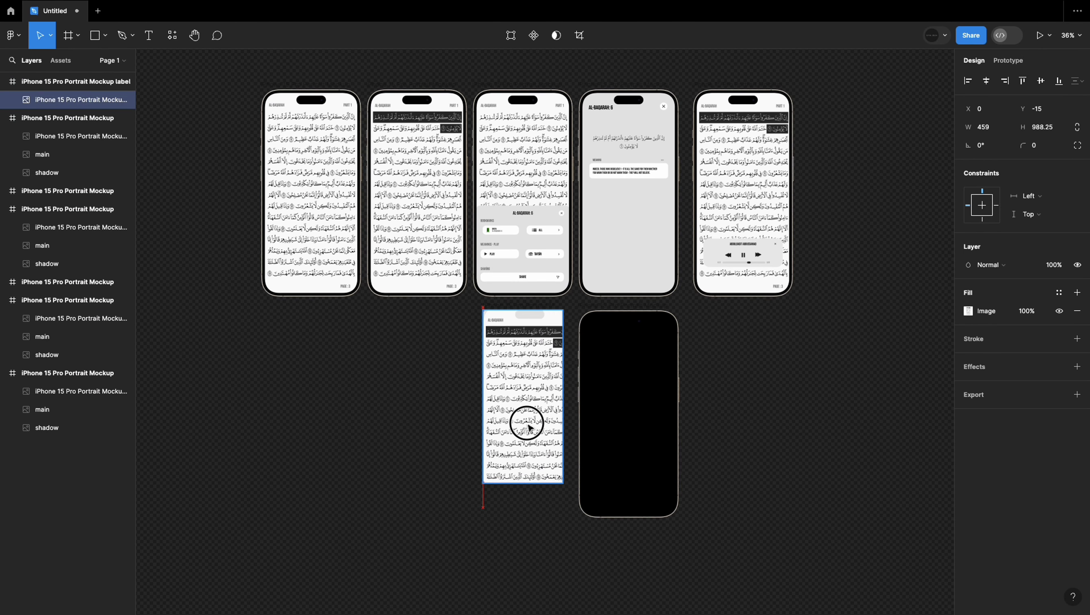
pyautogui.click(562, 484)
pyautogui.click(968, 330)
pyautogui.click(899, 107)
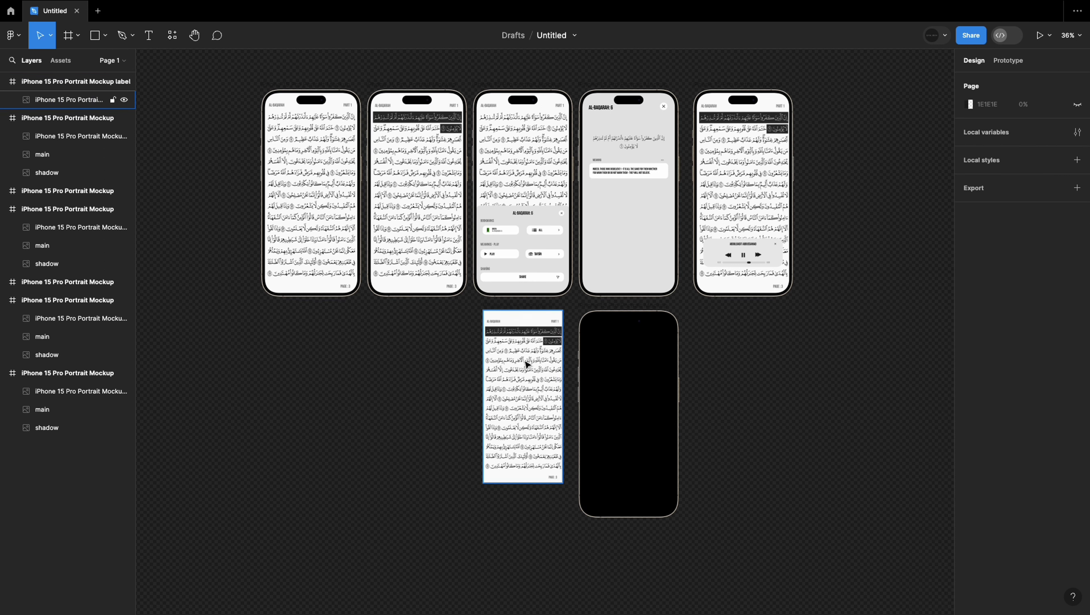
pyautogui.scroll(5, 528, 365)
# Step: Draw a grey header bar across the top of the reading page
pyautogui.click(95, 36)
pyautogui.moveTo(426, 242); pyautogui.dragTo(617, 309)
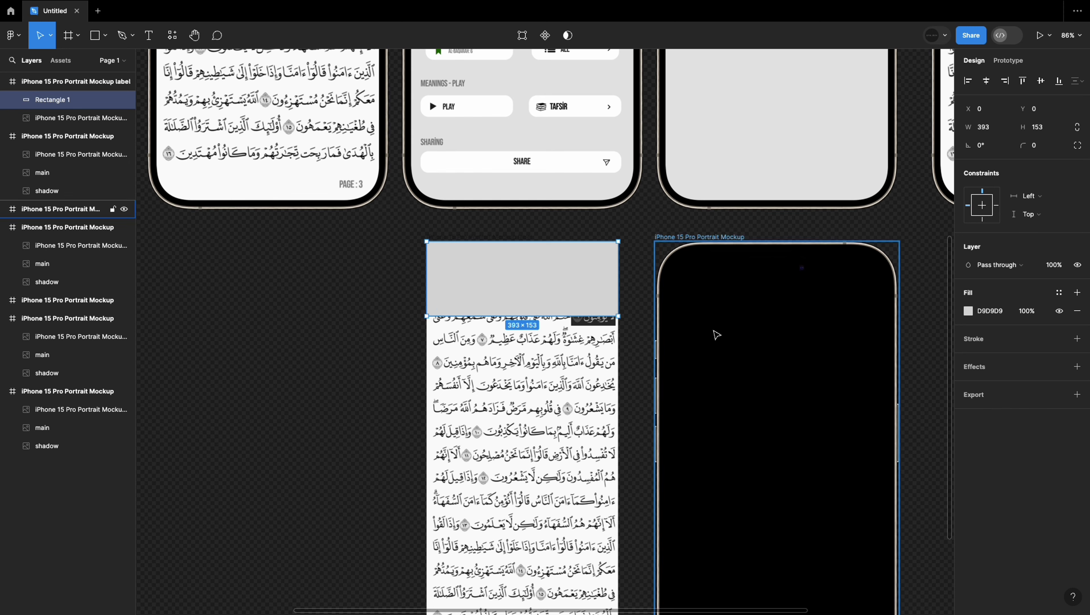
pyautogui.click(968, 310)
pyautogui.click(323, 305)
pyautogui.scroll(5, 535, 300)
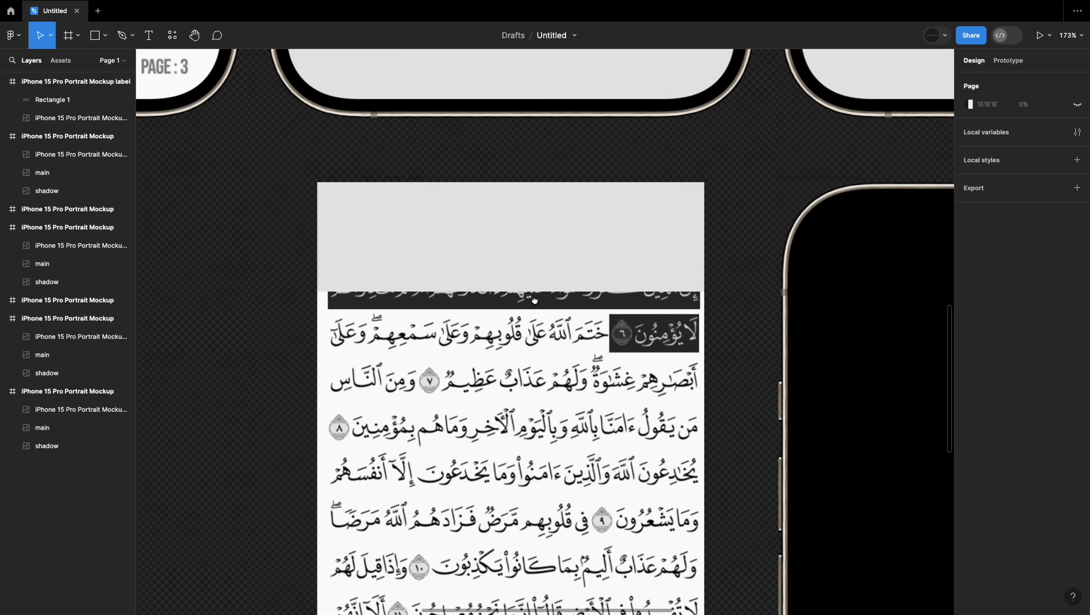
pyautogui.scroll(5, 535, 300)
pyautogui.click(319, 499)
# Step: Draw a small thin bar in the header, filled 1E1E1E with corner radius 2
pyautogui.hotkey('shift', '2')
pyautogui.press('r')
pyautogui.moveTo(295, 191); pyautogui.dragTo(352, 203)
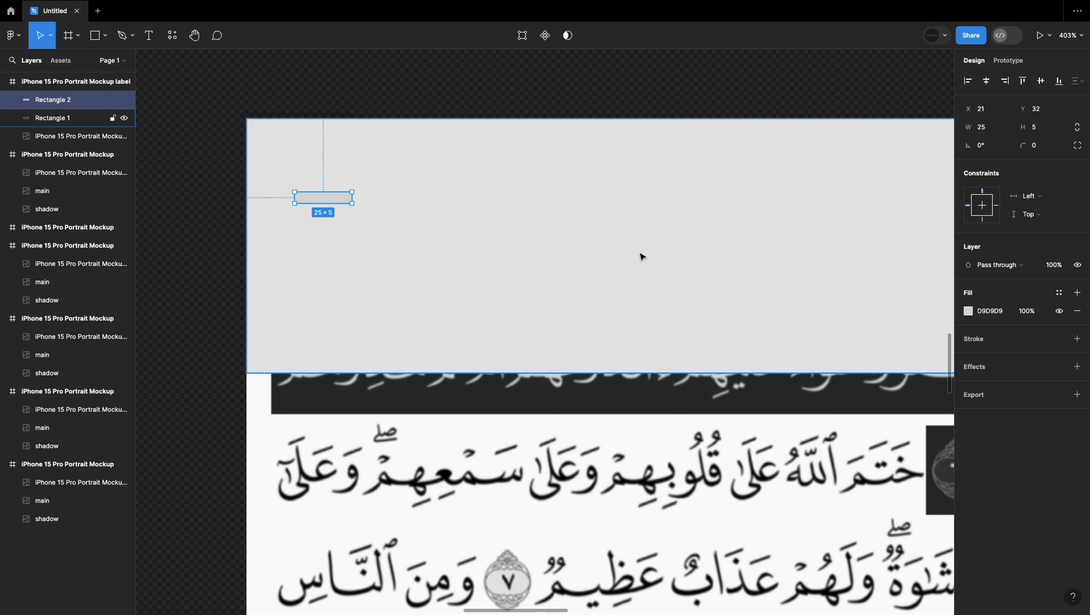
pyautogui.click(968, 310)
pyautogui.click(872, 553)
pyautogui.click(1034, 145)
pyautogui.write('2')
pyautogui.scroll(5, 461, 245)
pyautogui.scroll(-5, 462, 245)
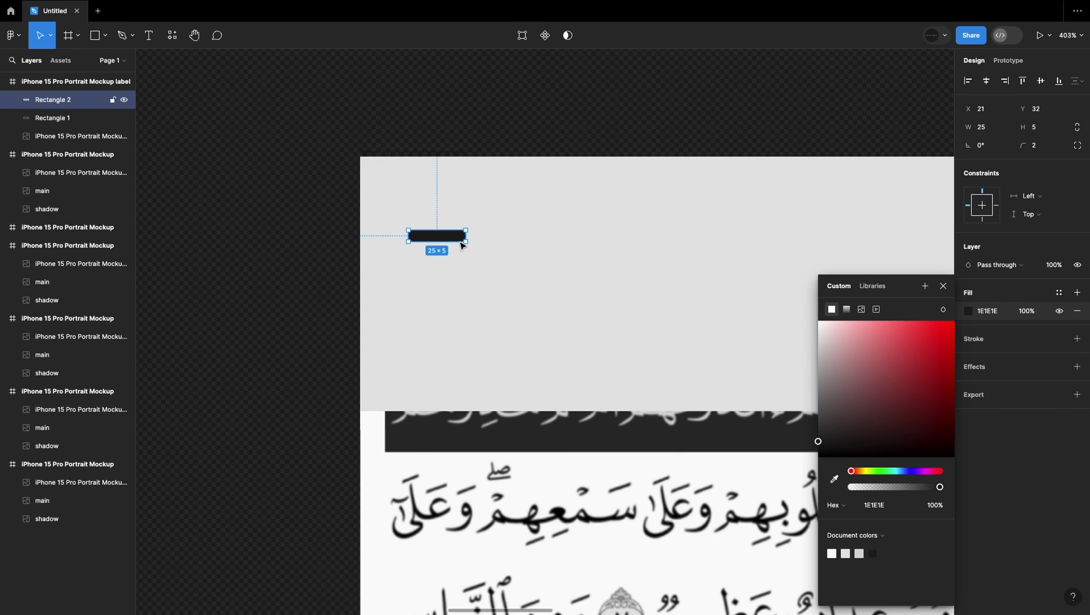
# Step: Duplicate the bar into three stacked bars with bullets and group them as a list icon
pyautogui.moveTo(466, 251)
pyautogui.mouseDown()
pyautogui.moveTo(477, 310)
pyautogui.moveTo(460, 293)
pyautogui.mouseUp()
pyautogui.keyDown('shift'); pyautogui.click(467, 288); pyautogui.keyUp('shift')
pyautogui.keyDown('shift'); pyautogui.click(467, 269); pyautogui.keyUp('shift')
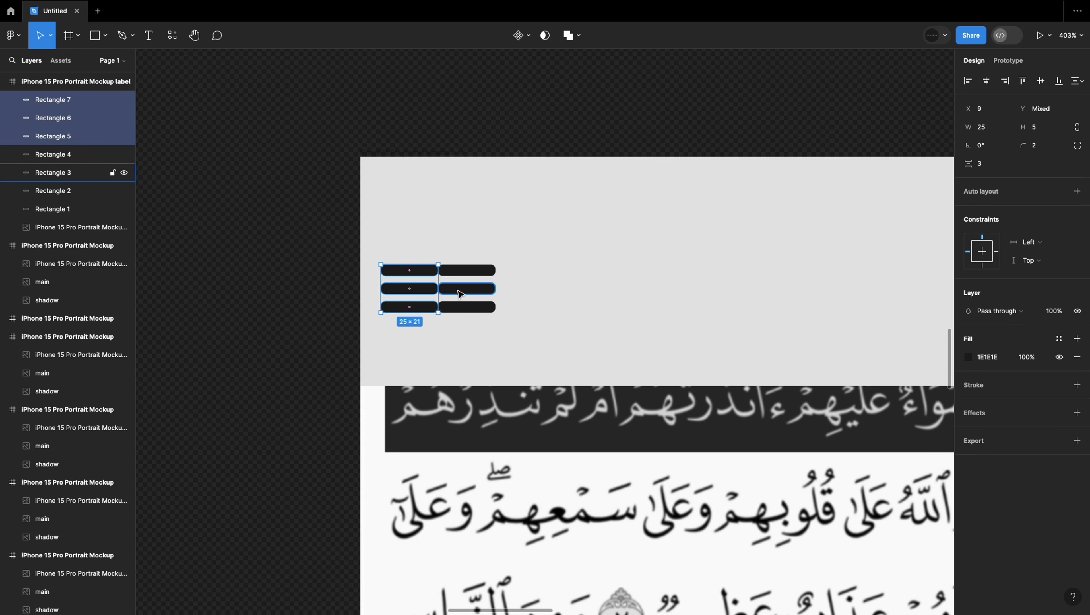
pyautogui.keyDown('shift'); pyautogui.click(467, 307); pyautogui.keyUp('shift')
pyautogui.keyDown('shift'); pyautogui.click(467, 288); pyautogui.keyUp('shift')
pyautogui.rightClick(451, 276)
pyautogui.click(473, 403)
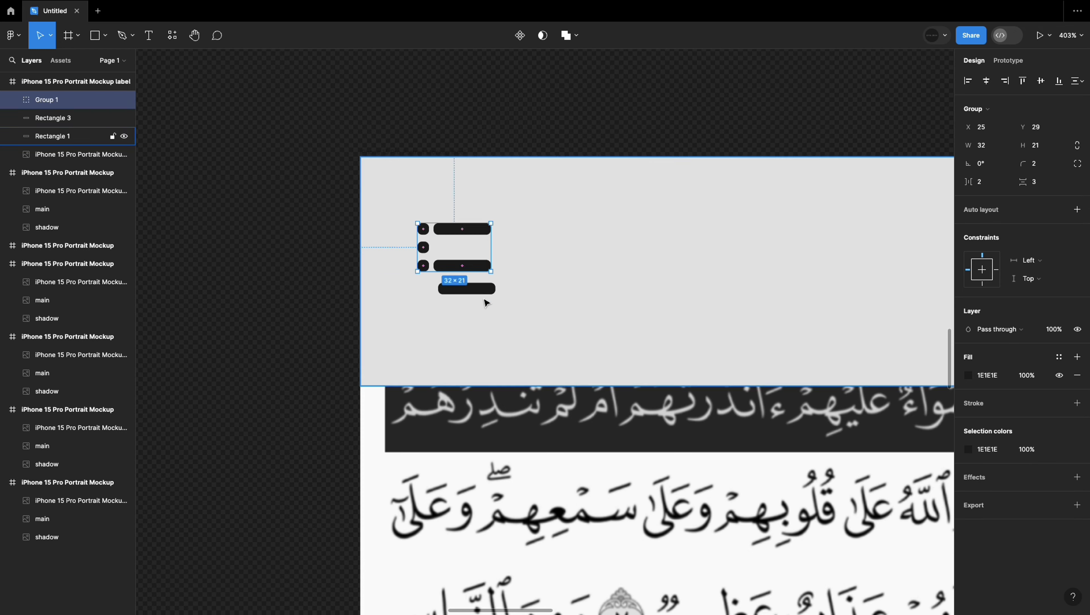
pyautogui.rightClick(457, 268)
pyautogui.click(486, 395)
pyautogui.press('Escape')
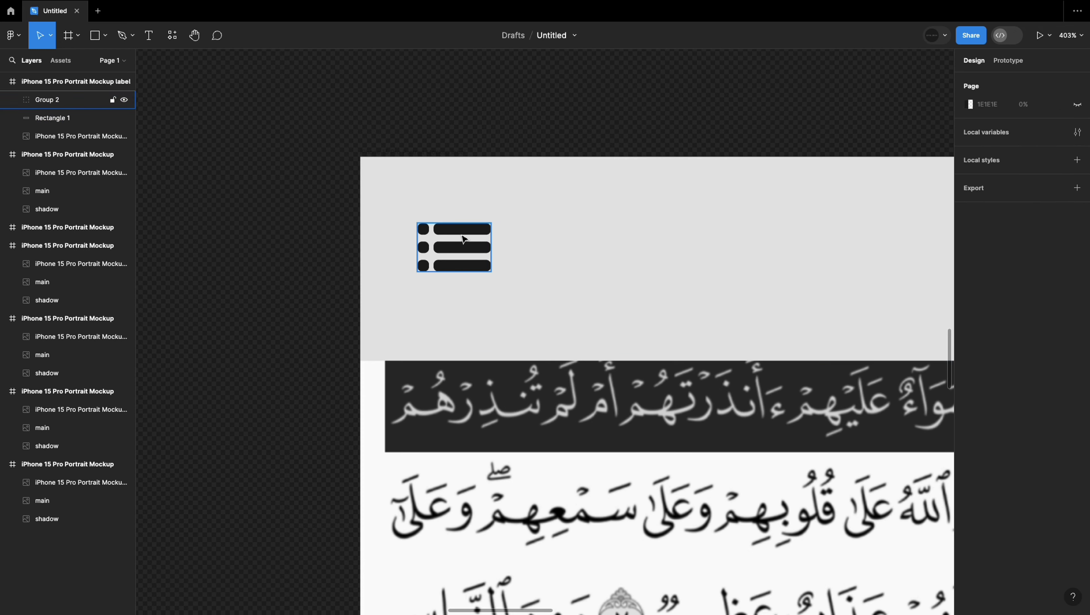
# Step: Resize the list icon to 19×12 within the header
pyautogui.keyDown('ctrl'); pyautogui.scroll(-5, 418, 361); pyautogui.keyUp('ctrl')
pyautogui.moveTo(426, 328); pyautogui.dragTo(432, 354)
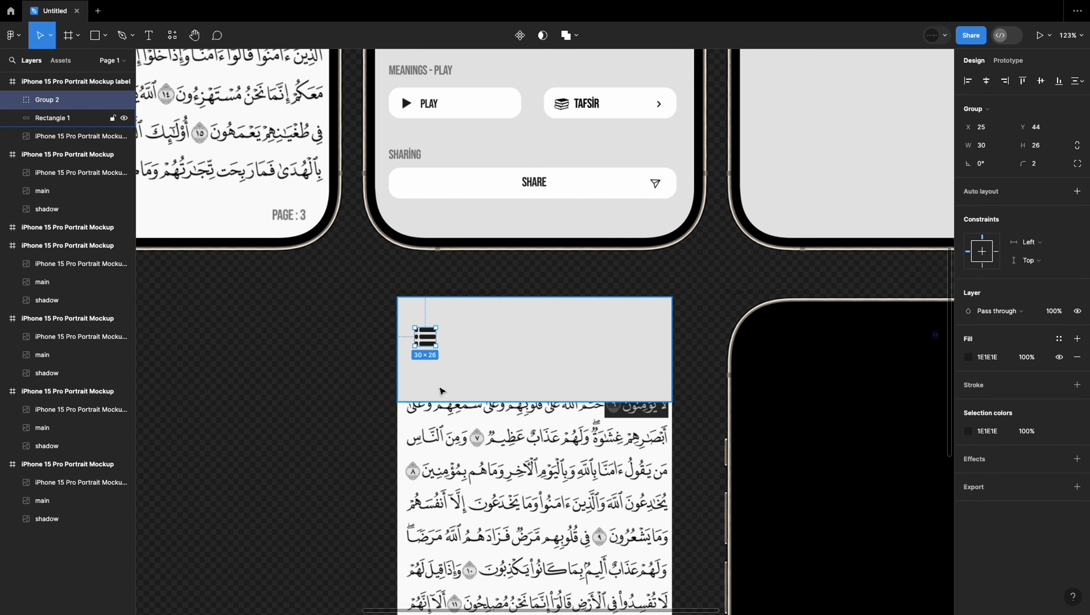
pyautogui.hotkey('ctrl', 'z')
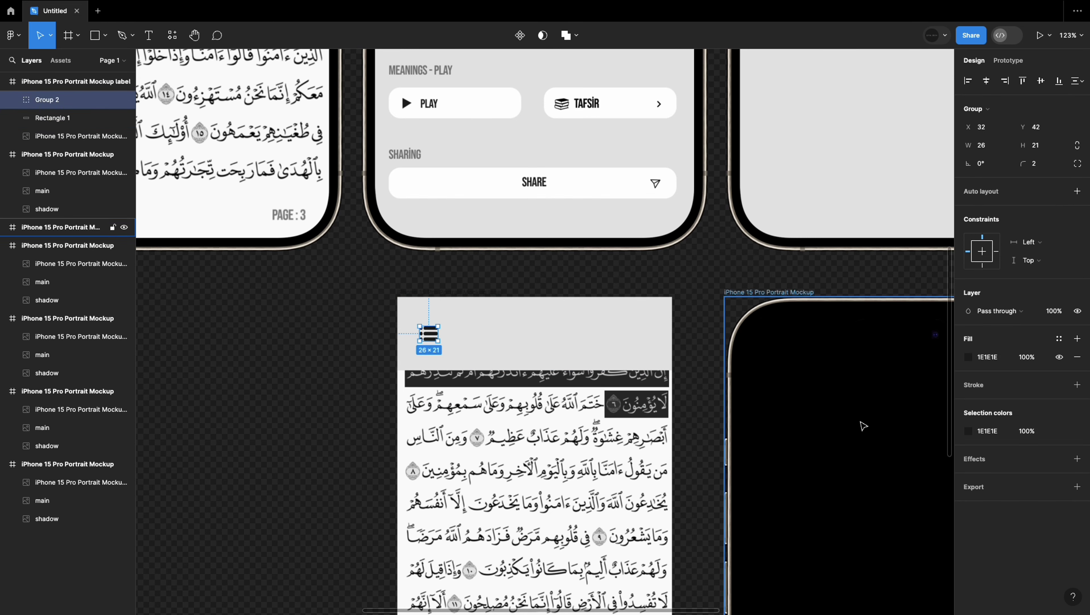
pyautogui.click(968, 357)
pyautogui.scroll(10, 406, 315)
pyautogui.moveTo(637, 548); pyautogui.dragTo(636, 520)
pyautogui.scroll(-10, 635, 530)
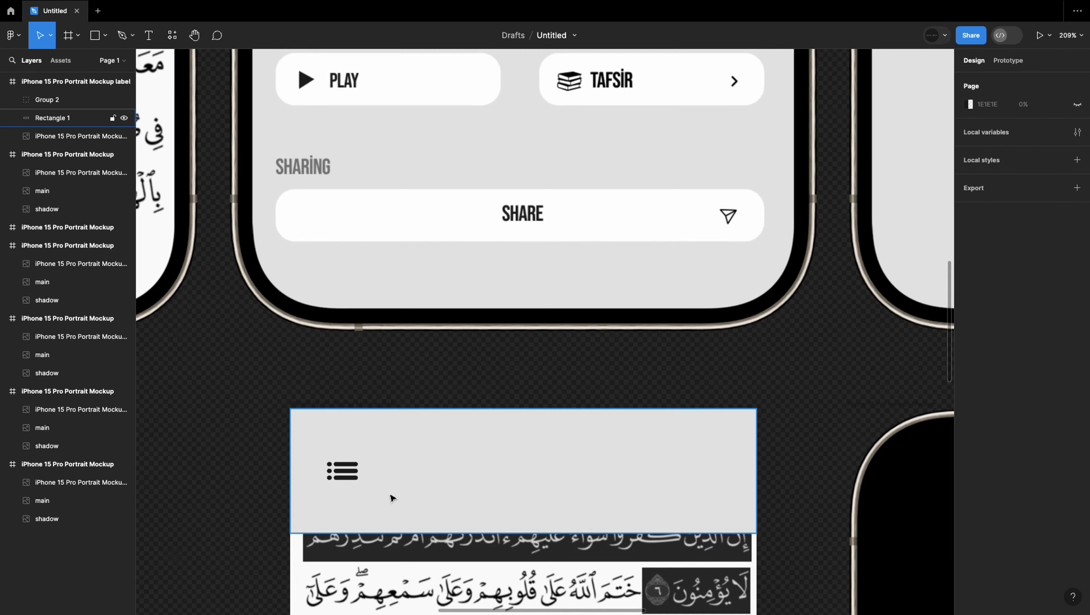
pyautogui.scroll(5, 390, 497)
pyautogui.moveTo(203, 232); pyautogui.dragTo(202, 235)
pyautogui.hscroll(-5, 203, 242)
pyautogui.press('Escape')
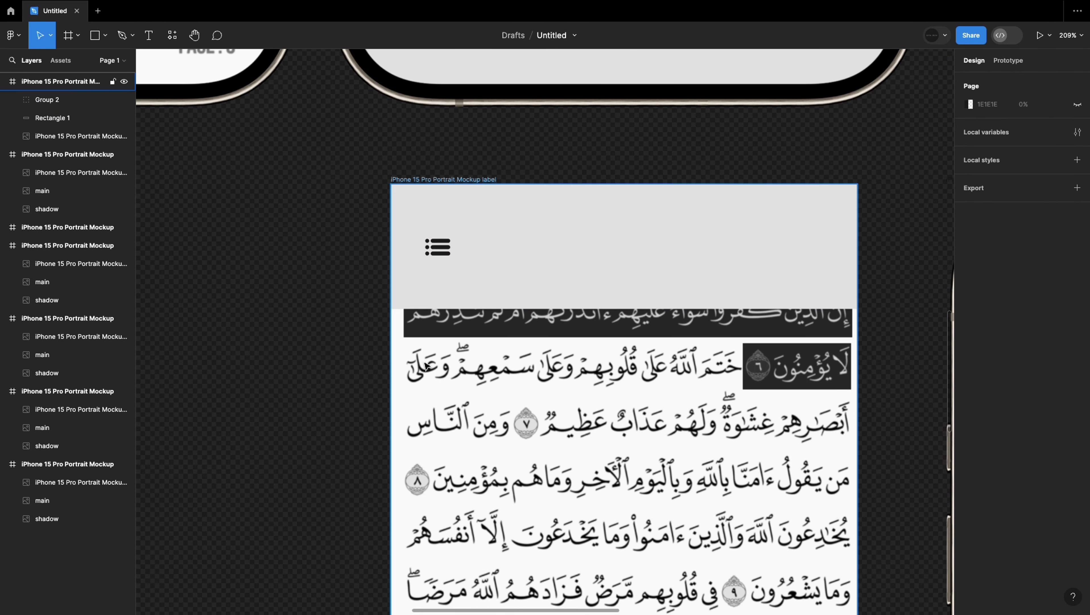
# Step: Draw a black circle right of the list icon and make it an outlined ring
pyautogui.scroll(5, 494, 249)
pyautogui.press('o')
pyautogui.moveTo(207, 110); pyautogui.dragTo(275, 178)
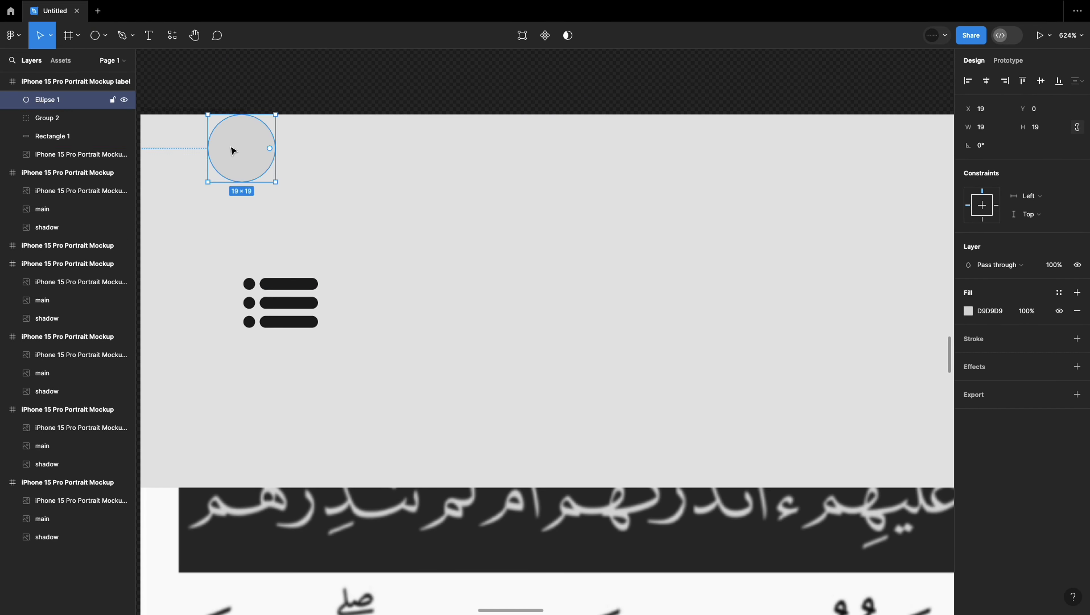
pyautogui.click(969, 311)
pyautogui.moveTo(233, 149)
pyautogui.mouseDown()
pyautogui.moveTo(394, 304)
pyautogui.moveTo(426, 312)
pyautogui.mouseUp()
pyautogui.click(832, 553)
pyautogui.hotkey('shift', 'x')
pyautogui.press('Escape')
# Step: Draw a black diagonal magnifier handle from the ring
pyautogui.press('l')
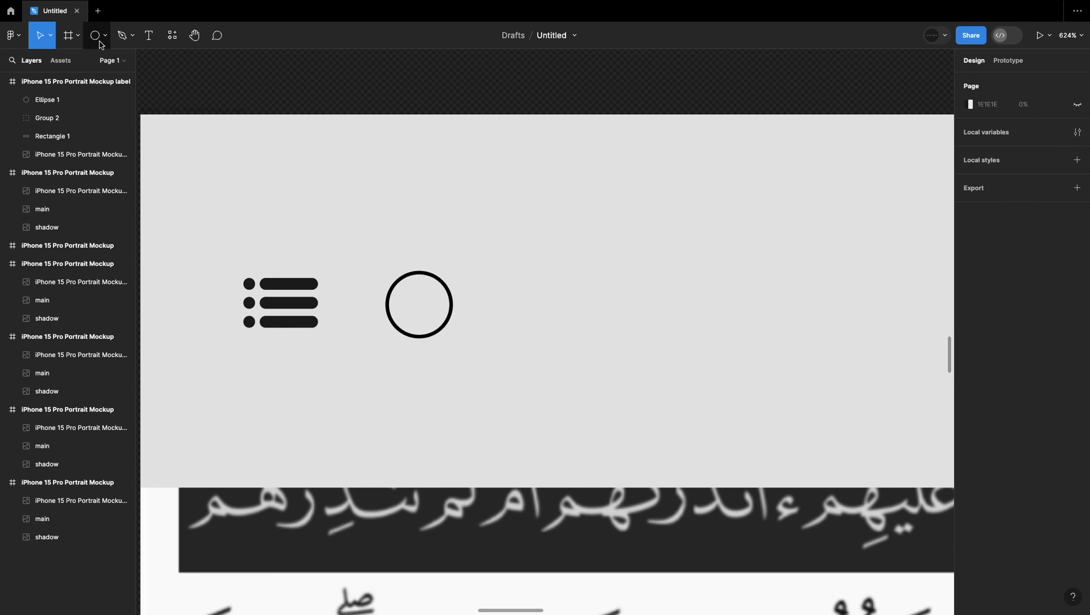
pyautogui.scroll(5, 413, 323)
pyautogui.moveTo(504, 331); pyautogui.dragTo(599, 426)
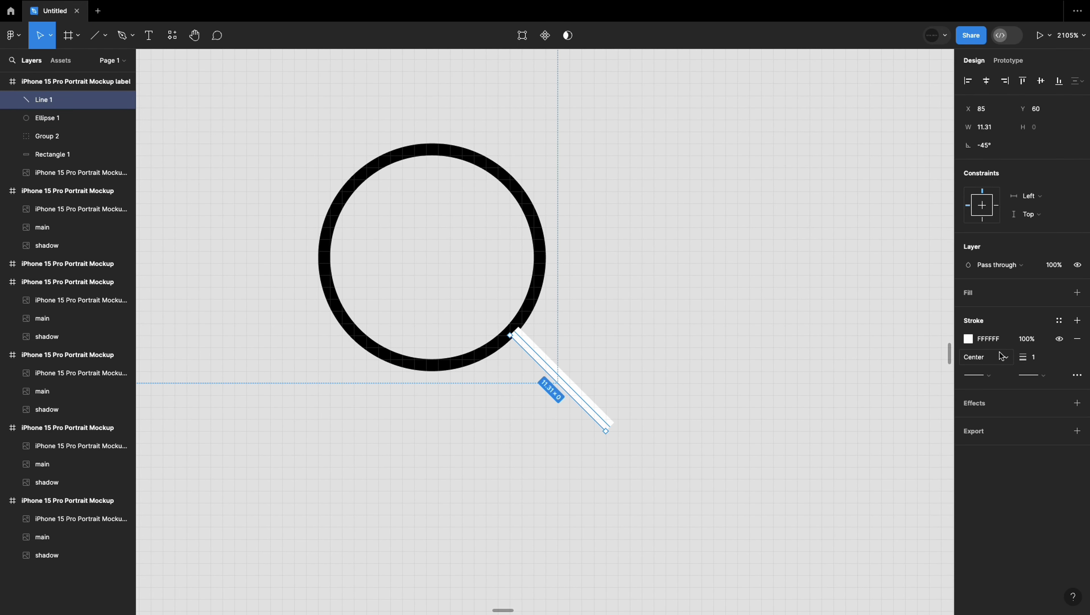
pyautogui.click(968, 338)
pyautogui.click(840, 548)
# Step: Group the ring and handle into a single magnifier icon
pyautogui.click(582, 443)
pyautogui.scroll(-2, 582, 444)
pyautogui.moveTo(582, 444); pyautogui.dragTo(504, 357)
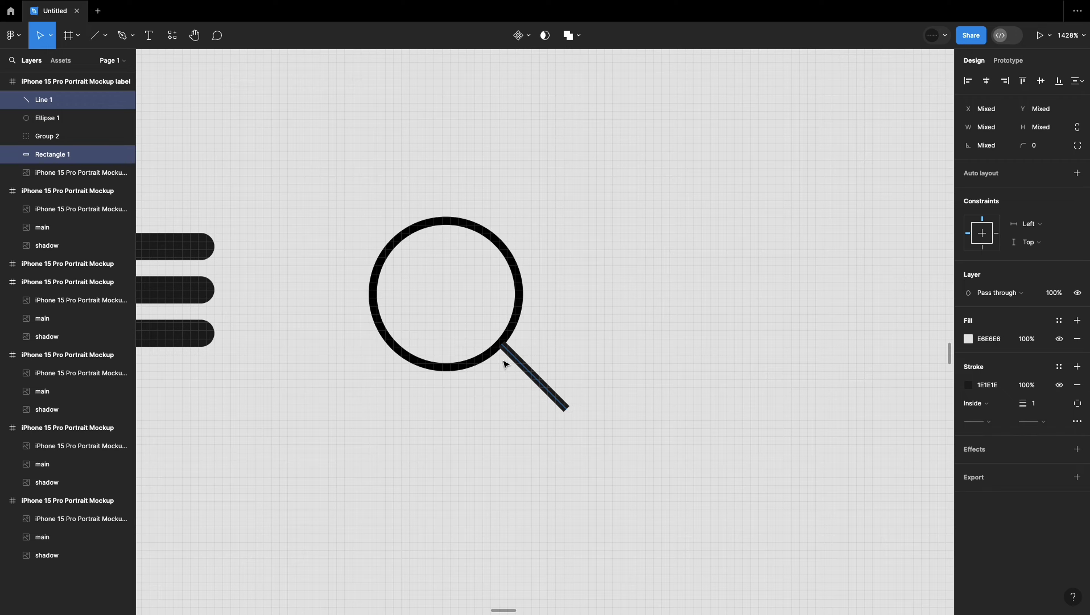
pyautogui.rightClick(490, 370)
pyautogui.scroll(-5, 536, 410)
pyautogui.keyDown('shift'); pyautogui.click(52, 154); pyautogui.keyUp('shift')
pyautogui.rightClick(43, 100)
pyautogui.click(65, 216)
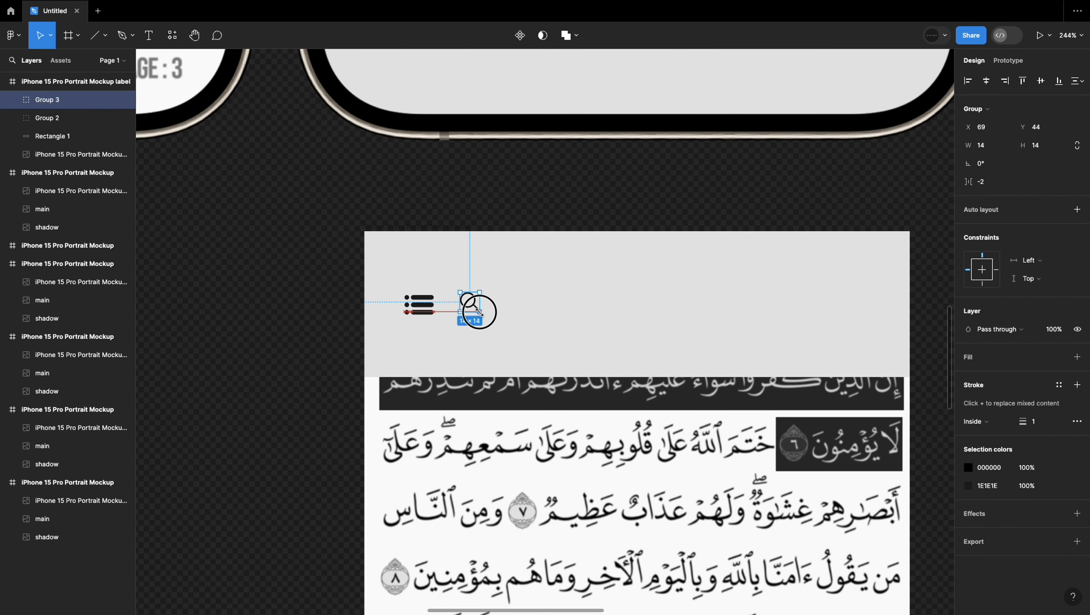
pyautogui.scroll(5, 543, 368)
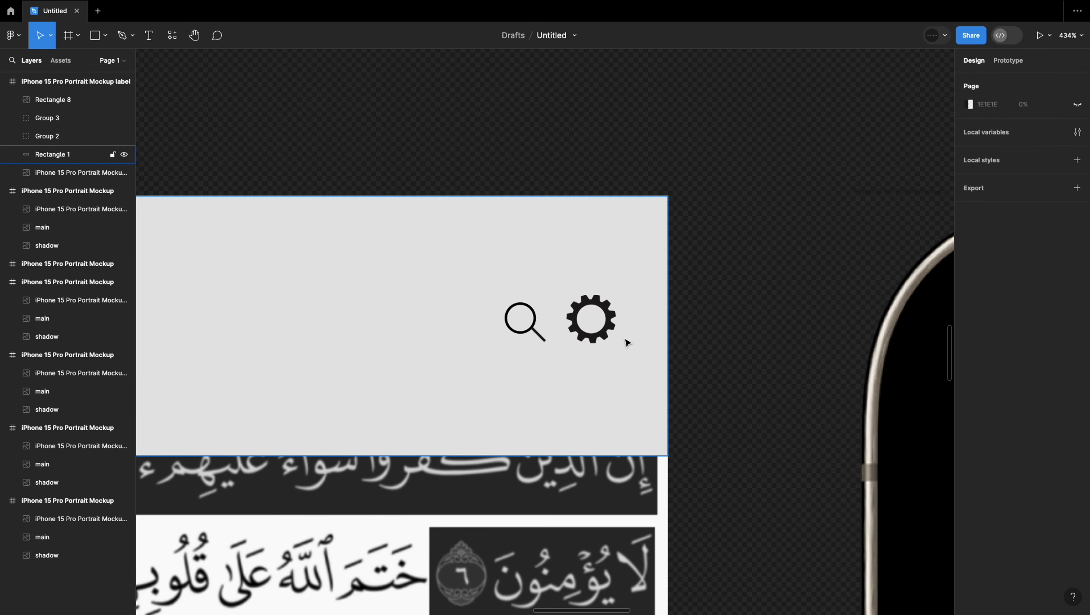
# Step: Review the gear and magnifier icons on the header's right side
pyautogui.click(592, 318)
pyautogui.click(525, 321)
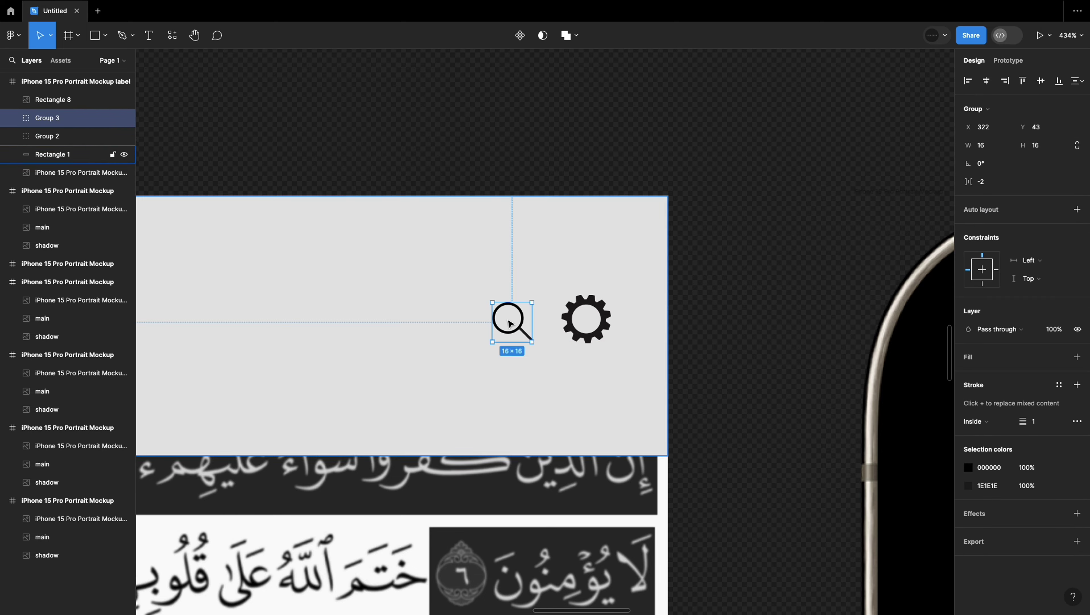
pyautogui.click(734, 399)
pyautogui.scroll(-10, 734, 398)
pyautogui.scroll(-5, 559, 409)
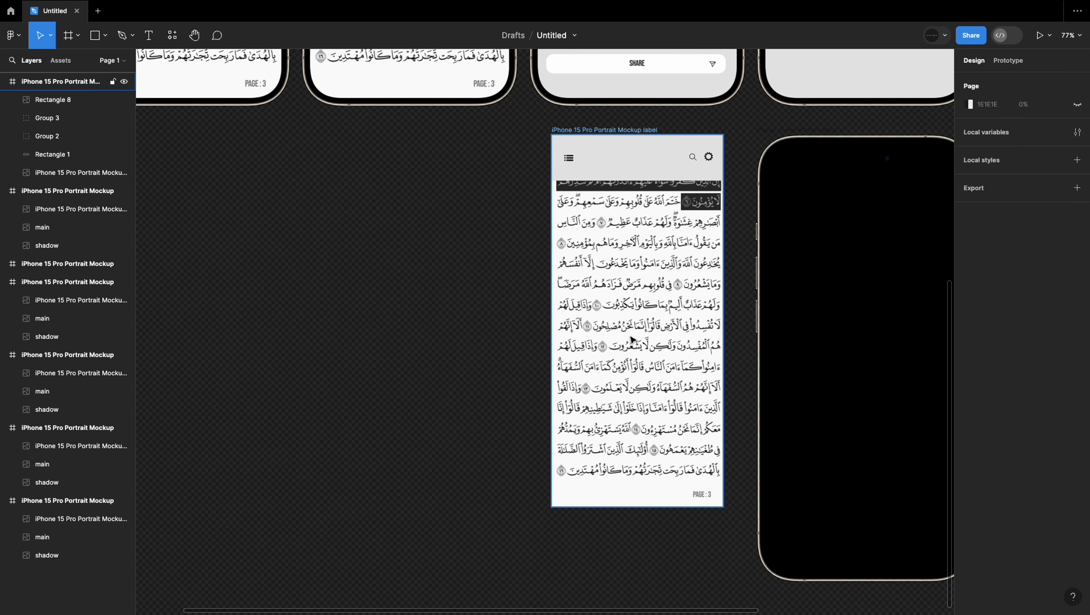
# Step: Place the headed page-1 frame in an Artboard Studio iPhone mockup, then remove the screen image
pyautogui.scroll(5, 645, 228)
pyautogui.click(638, 234)
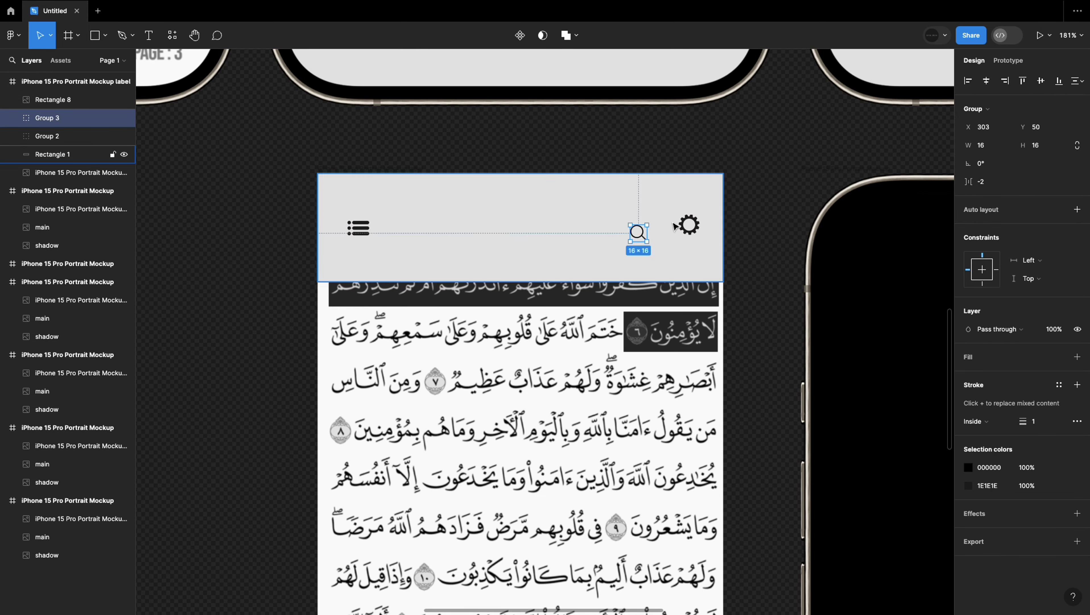
pyautogui.click(683, 232)
pyautogui.click(473, 241)
pyautogui.scroll(-5, 299, 309)
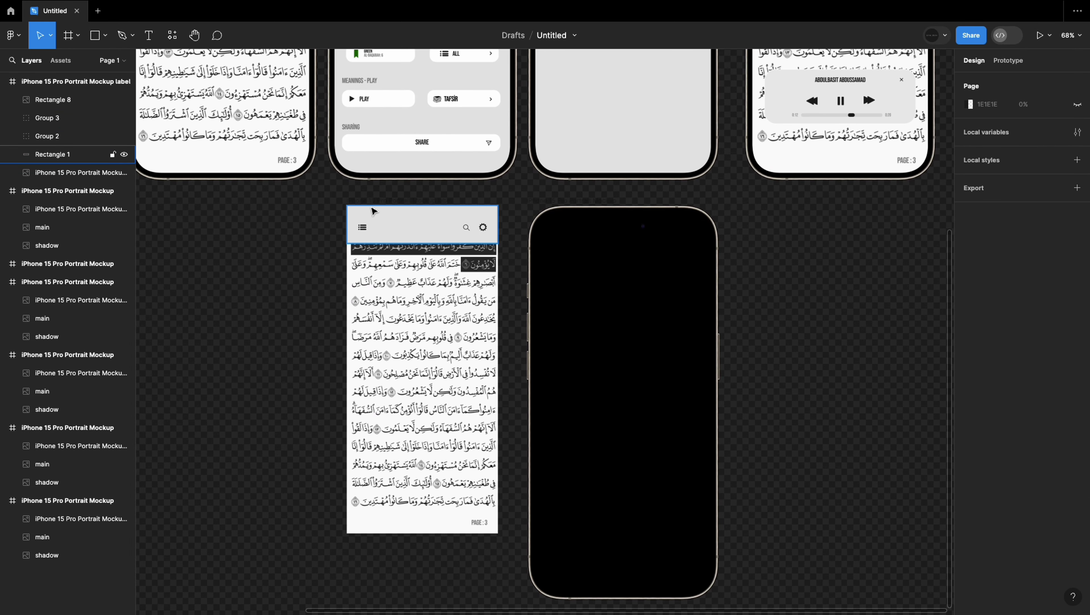
pyautogui.click(421, 301)
pyautogui.click(172, 35)
pyautogui.click(243, 165)
pyautogui.hotkey('shift', '1')
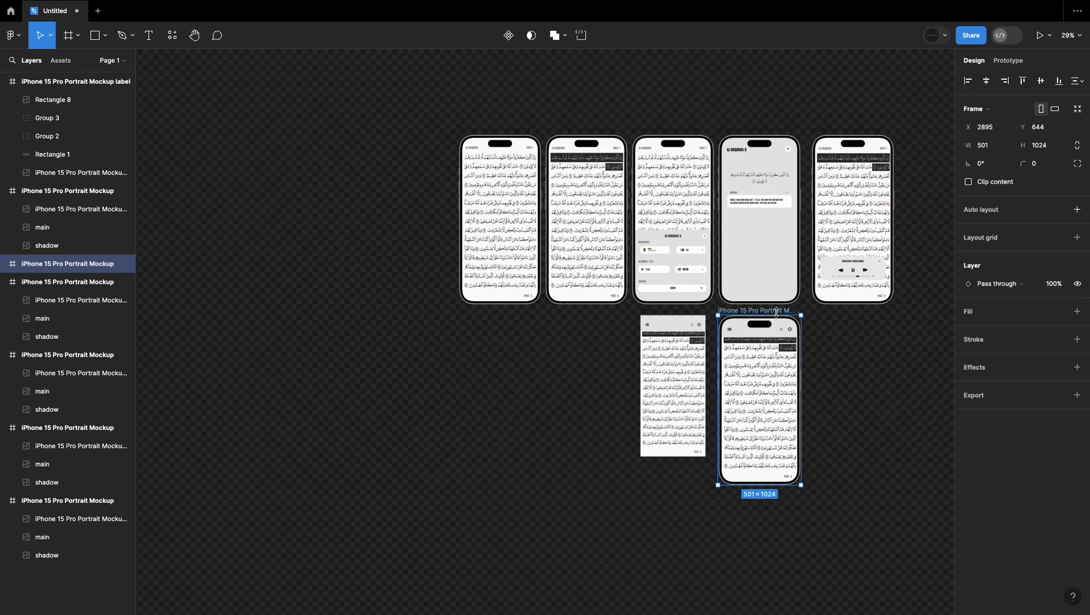
pyautogui.press('Escape')
pyautogui.hotkey('ctrl', 'z')
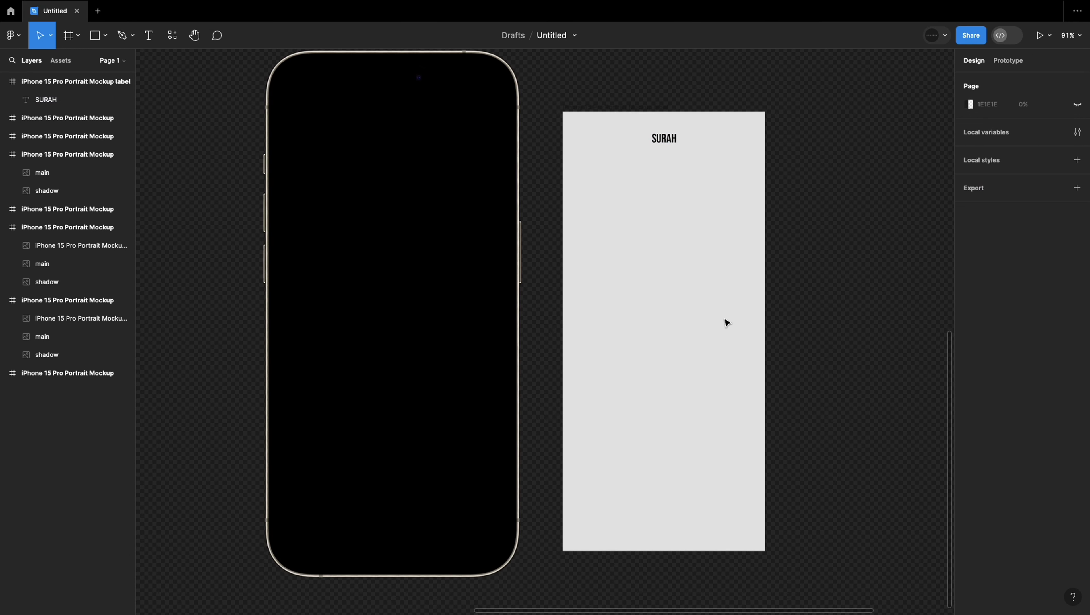
# Step: Add a light grey rectangle behind the SURAH title, widened to 135
pyautogui.scroll(5, 726, 323)
pyautogui.press('r')
pyautogui.moveTo(540, 292); pyautogui.dragTo(630, 316)
pyautogui.scroll(-5, 381, 344)
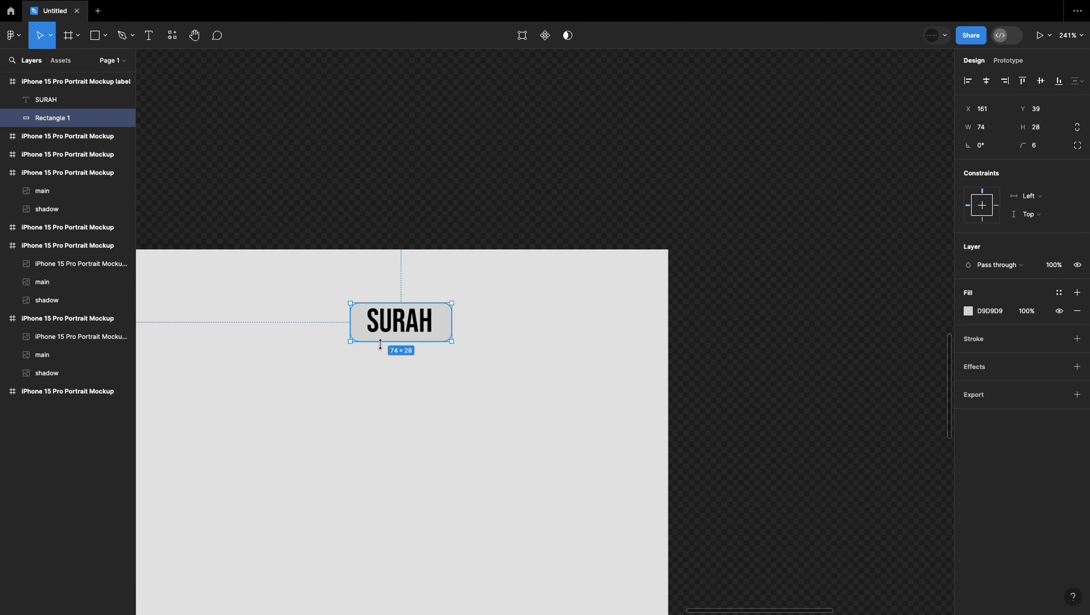
pyautogui.click(796, 370)
pyautogui.scroll(-5, 579, 243)
pyautogui.click(485, 132)
pyautogui.click(968, 362)
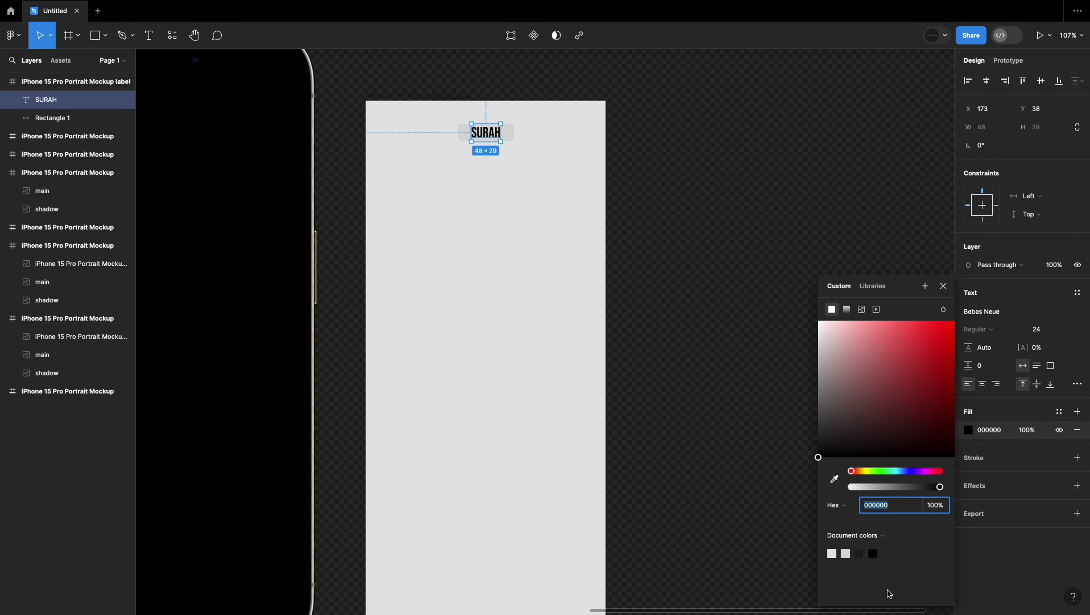
pyautogui.click(628, 196)
pyautogui.click(507, 137)
pyautogui.moveTo(514, 137)
pyautogui.mouseDown()
pyautogui.moveTo(539, 139)
pyautogui.moveTo(448, 162)
pyautogui.mouseUp()
# Step: Add a Part 1 heading in Futura at a smaller size with tighter letter spacing
pyautogui.click(620, 239)
pyautogui.scroll(-1, 560, 105)
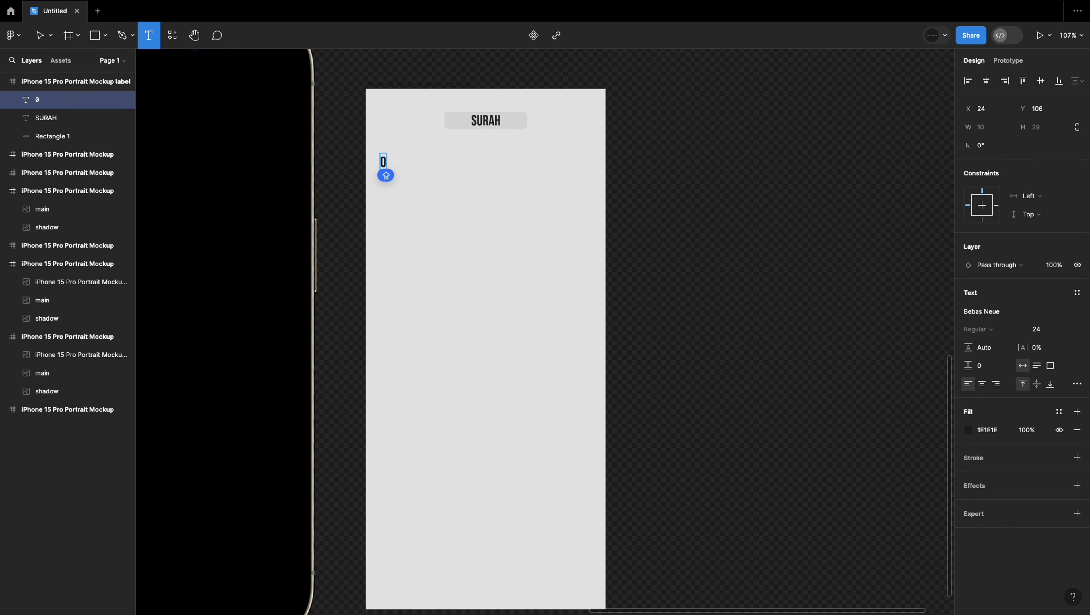
pyautogui.write('t 1')
pyautogui.hotkey('ctrl', 'a')
pyautogui.click(982, 311)
pyautogui.write('futura')
pyautogui.press('Return')
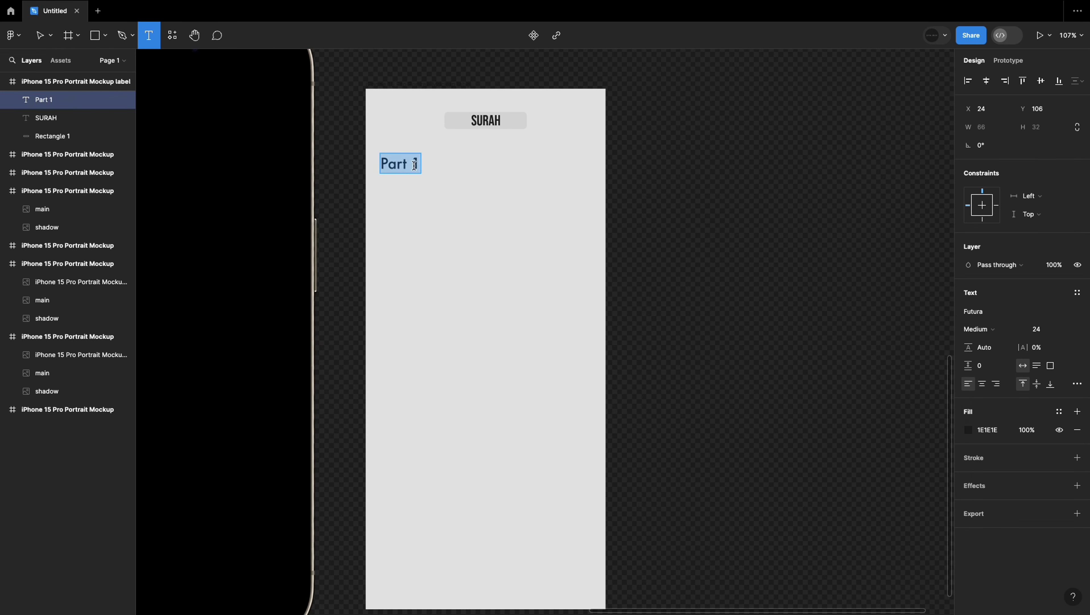
pyautogui.click(1067, 329)
pyautogui.click(1050, 275)
pyautogui.click(645, 141)
pyautogui.click(385, 165)
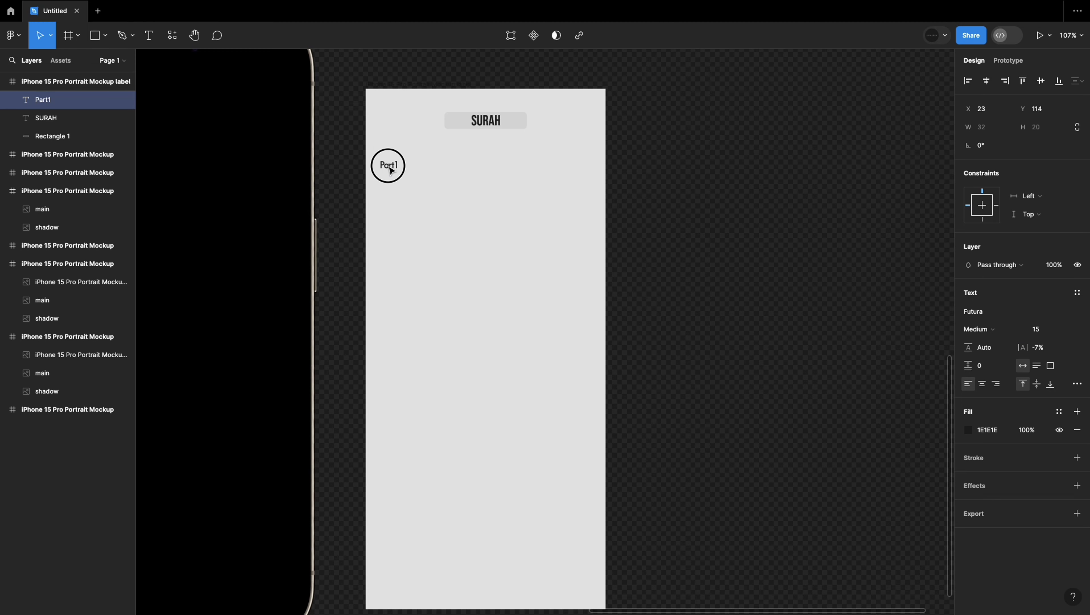
pyautogui.click(359, 221)
# Step: Draw a 33×33 circle beside the Part 1 heading
pyautogui.click(105, 35)
pyautogui.click(86, 105)
pyautogui.click(334, 399)
pyautogui.hotkey('ctrl', 'z')
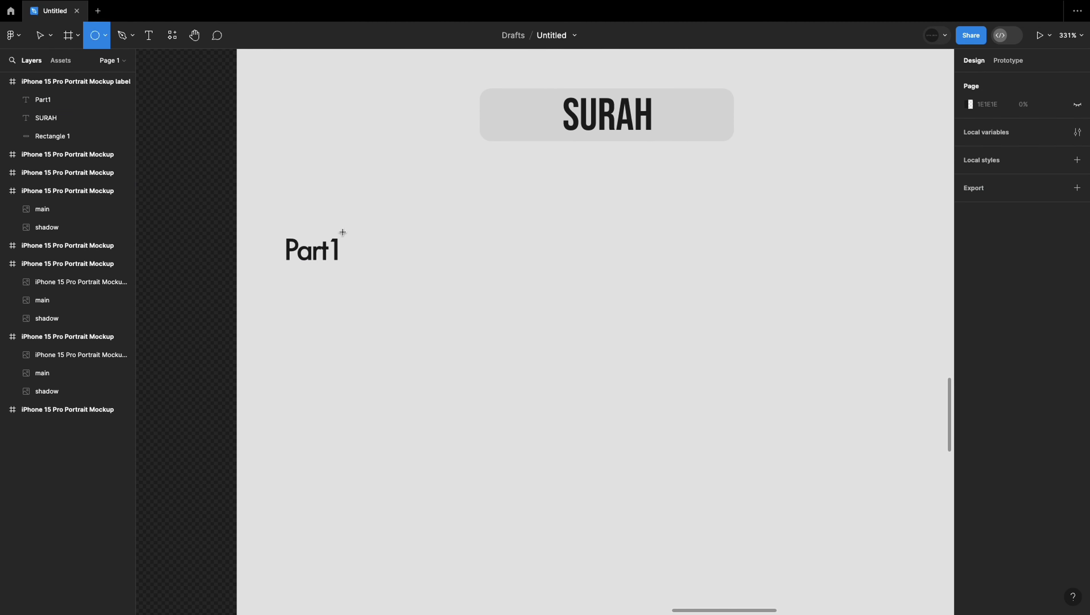
pyautogui.click(381, 222)
pyautogui.click(979, 129)
pyautogui.write('33')
pyautogui.press('Return')
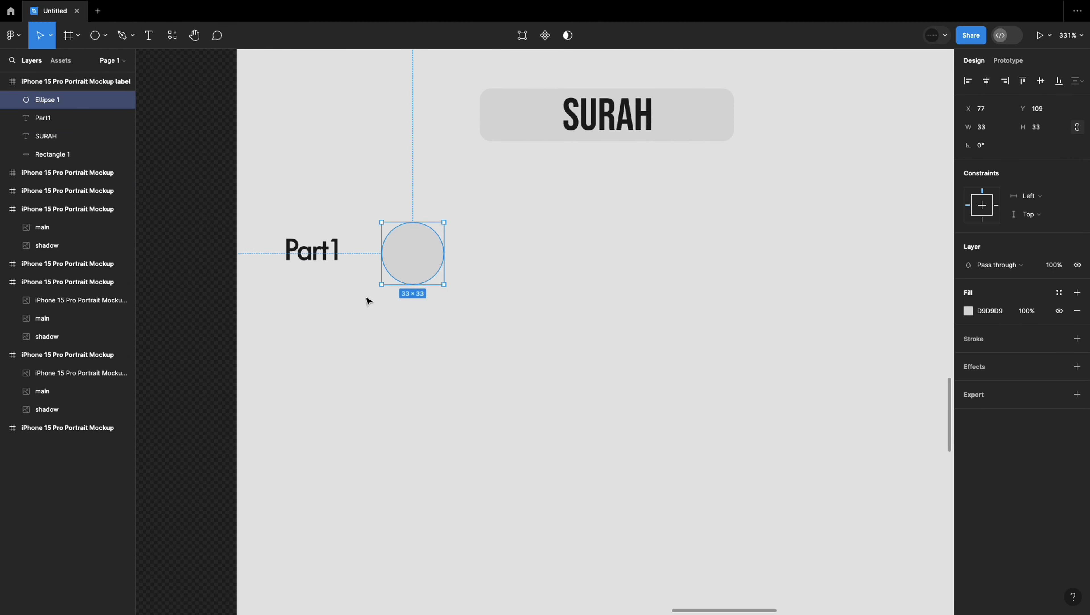
# Step: Move the grey circle below Part1 at the left, keeping its original light grey fill
pyautogui.moveTo(410, 247); pyautogui.dragTo(308, 318)
pyautogui.write('A0A0A0')
pyautogui.click(516, 129)
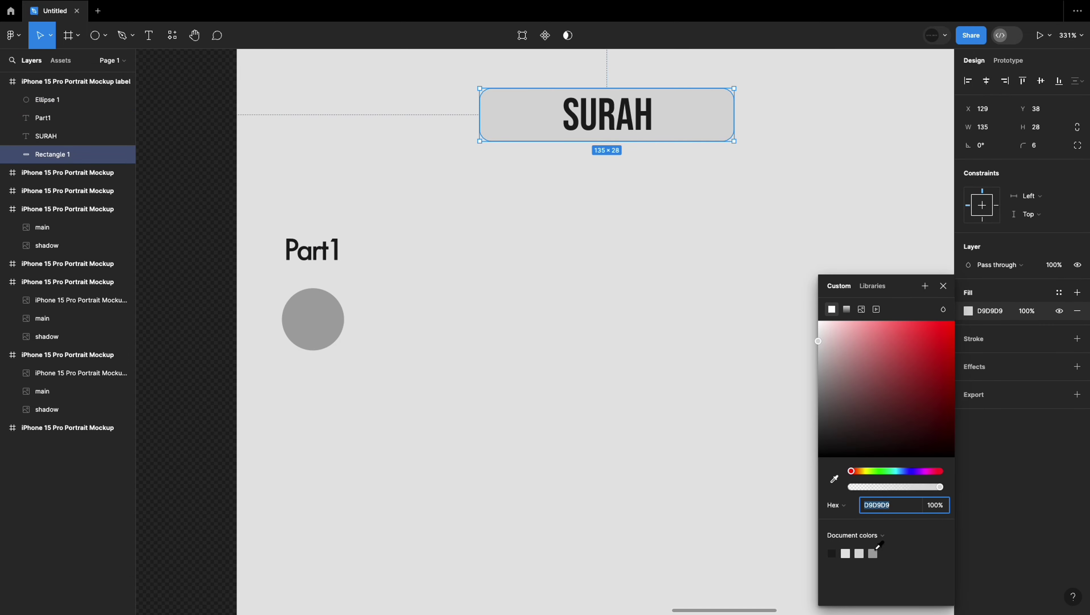
pyautogui.click(878, 546)
pyautogui.click(430, 194)
pyautogui.hotkey('ctrl', 'z')
pyautogui.hotkey('ctrl', 'z')
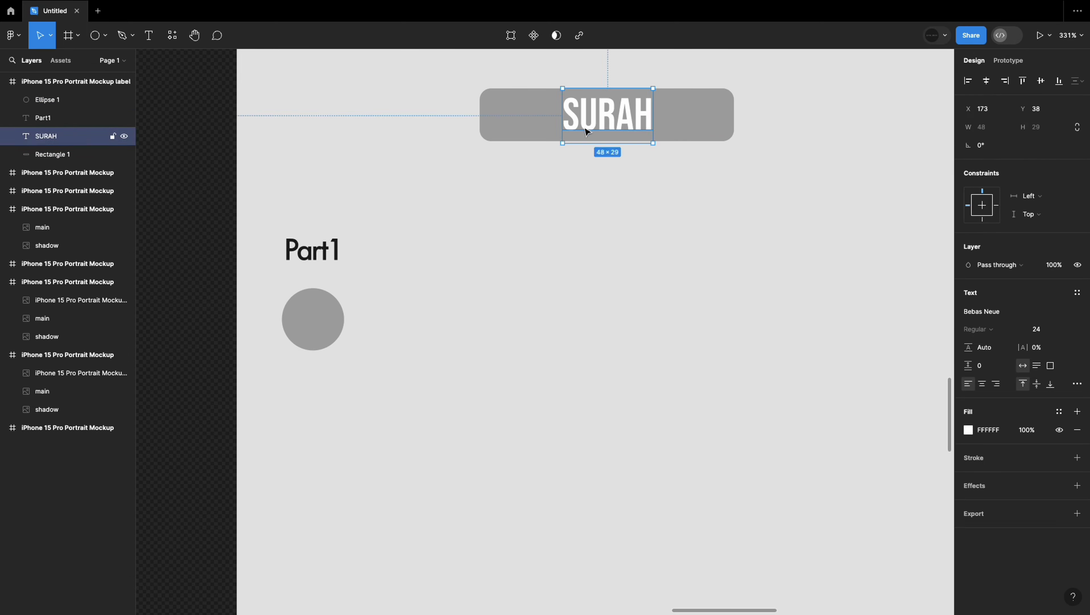
pyautogui.hotkey('ctrl', 'z')
pyautogui.click(309, 335)
pyautogui.hotkey('ctrl', 'z')
# Step: Place a '1' number text centred inside the circle
pyautogui.click(154, 34)
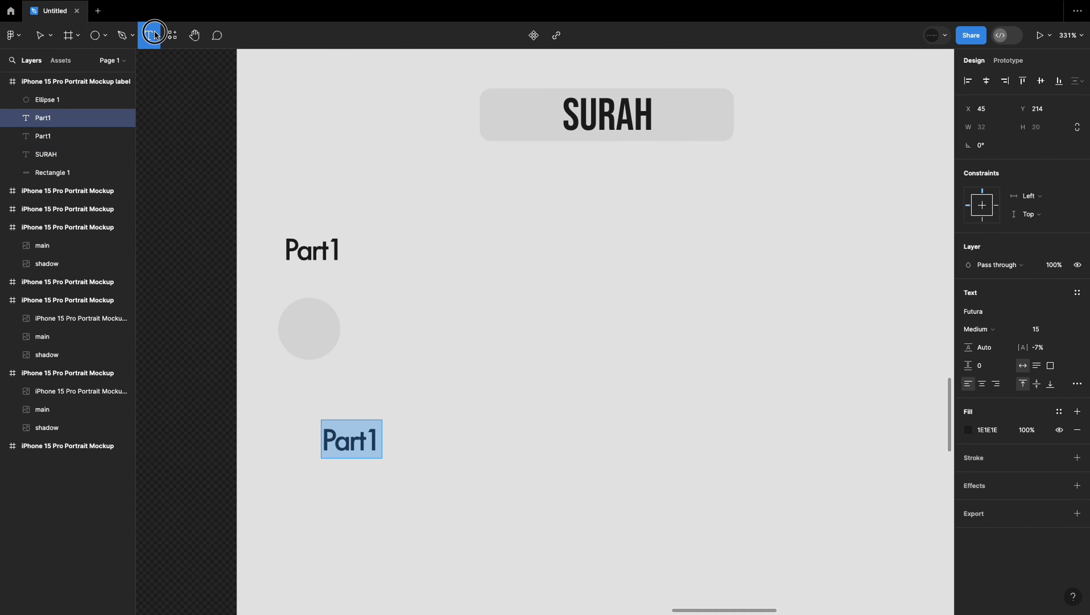
pyautogui.press('Escape')
pyautogui.moveTo(332, 438); pyautogui.dragTo(331, 435)
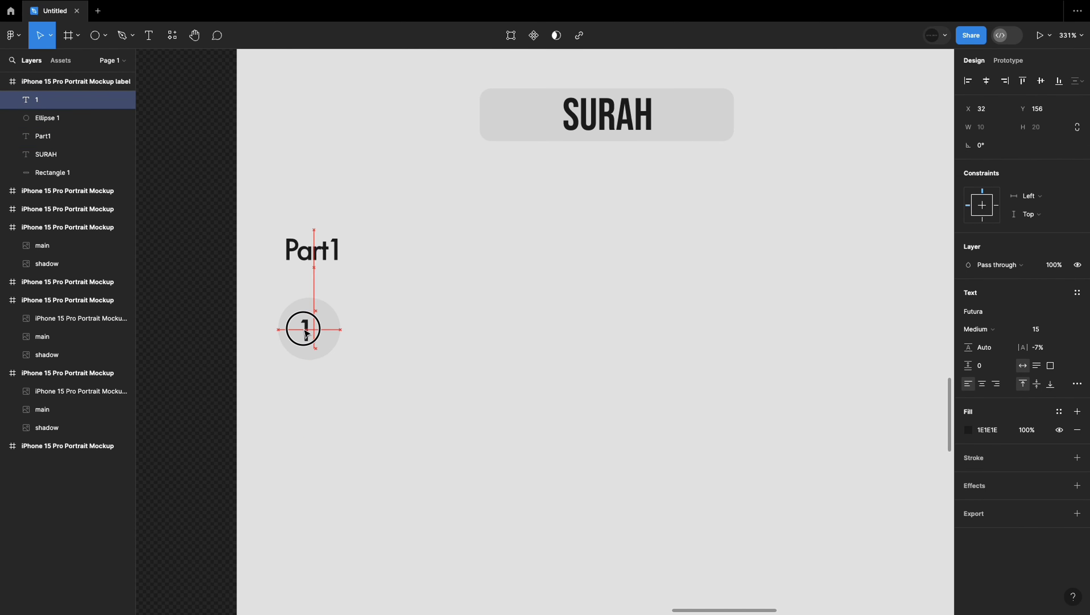
pyautogui.moveTo(306, 334); pyautogui.dragTo(311, 336)
pyautogui.press('Escape')
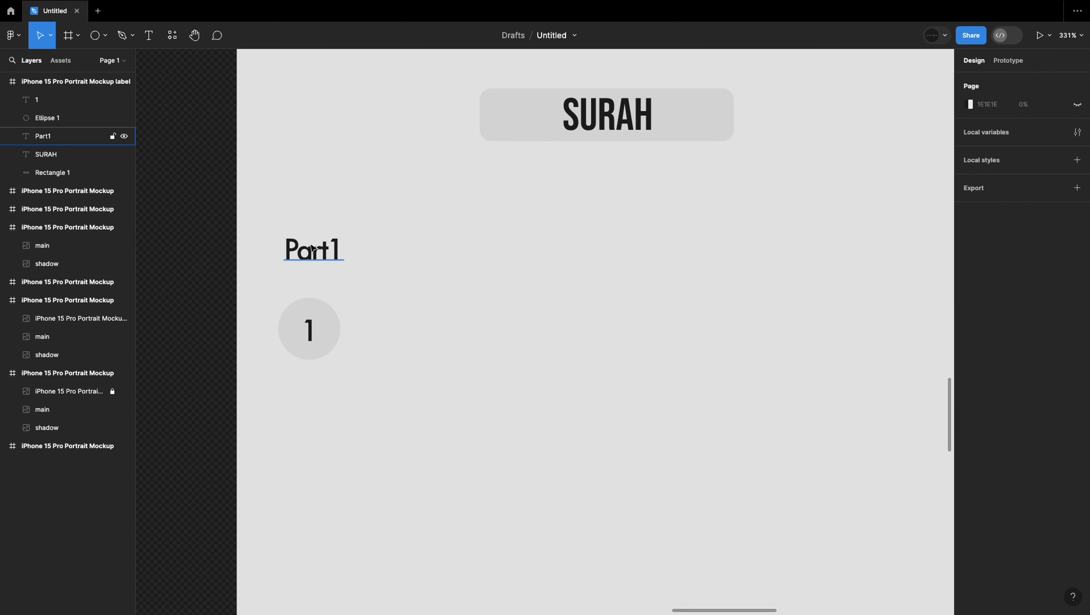
# Step: Alt-drag a copy of Part1 beside the circle as the 'Al - Fatiha' title
pyautogui.moveTo(313, 248); pyautogui.dragTo(399, 316)
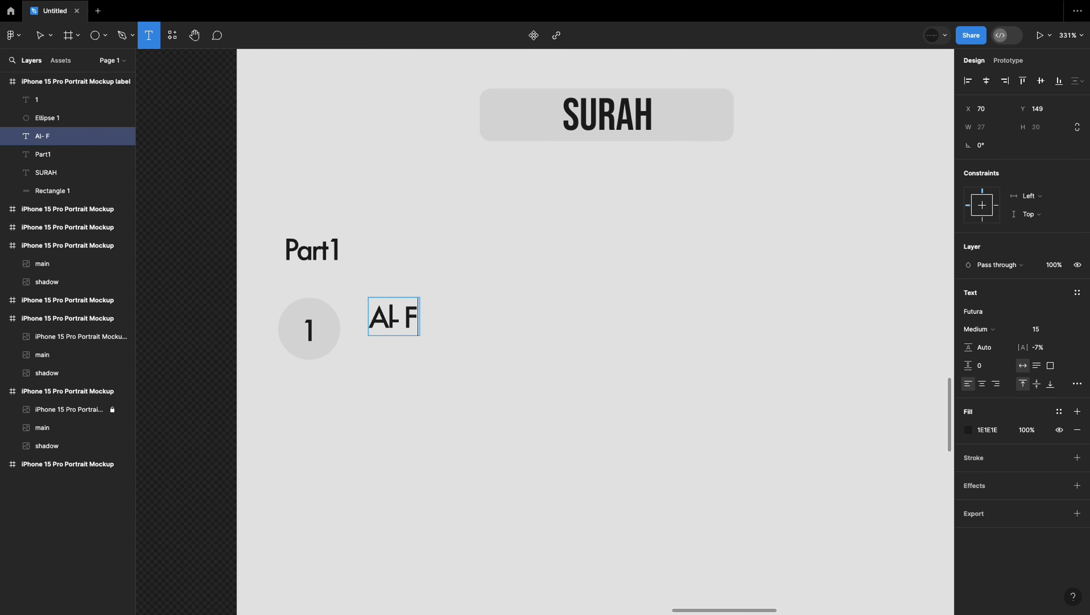
pyautogui.press('Escape')
pyautogui.moveTo(422, 331); pyautogui.dragTo(413, 331)
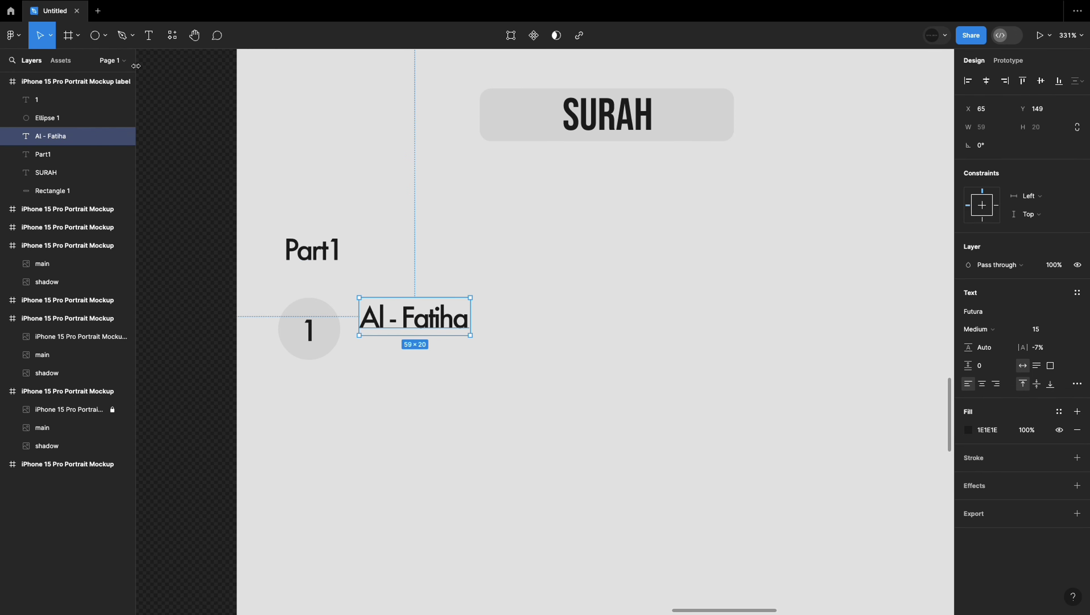
# Step: Add a 'page1- 7 verses - mecca' text line below the title
pyautogui.press('t')
pyautogui.click(396, 399)
pyautogui.write('page1 - 7 verses - mecca')
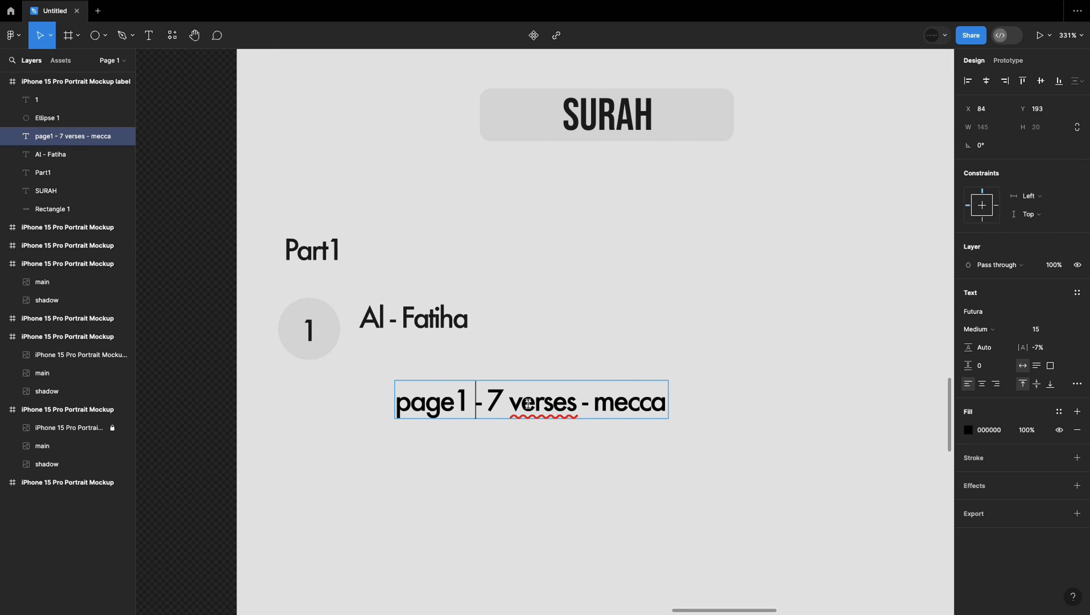
pyautogui.press('BackSpace')
pyautogui.hotkey('ctrl', 'a')
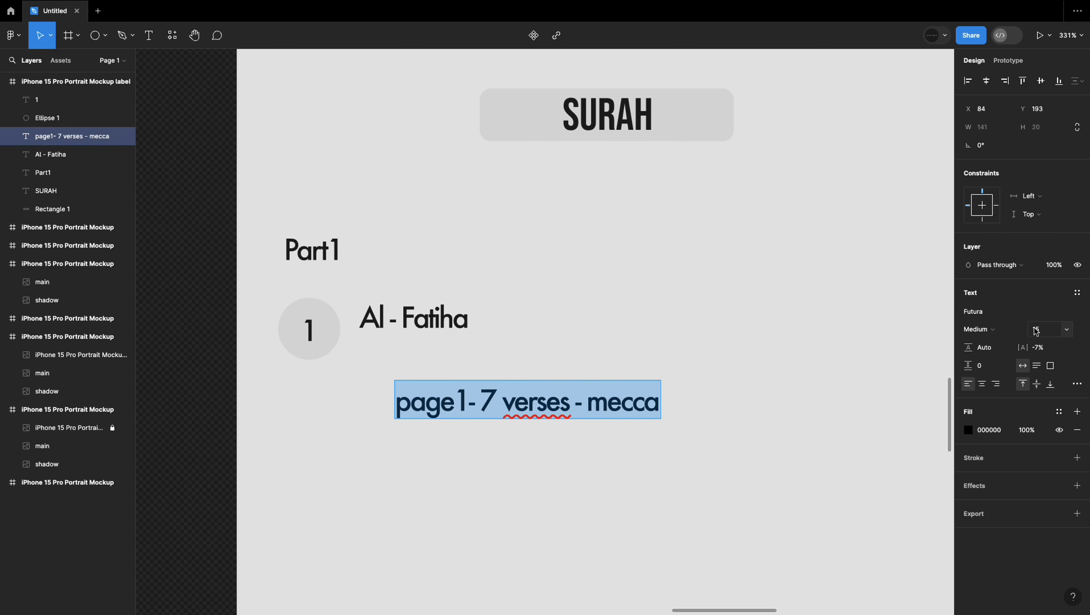
# Step: Make the verses line size 10 in grey 5D5D5D and place it under Al - Fatiha
pyautogui.click(1036, 329)
pyautogui.click(1045, 275)
pyautogui.click(968, 429)
pyautogui.moveTo(843, 439); pyautogui.dragTo(799, 435)
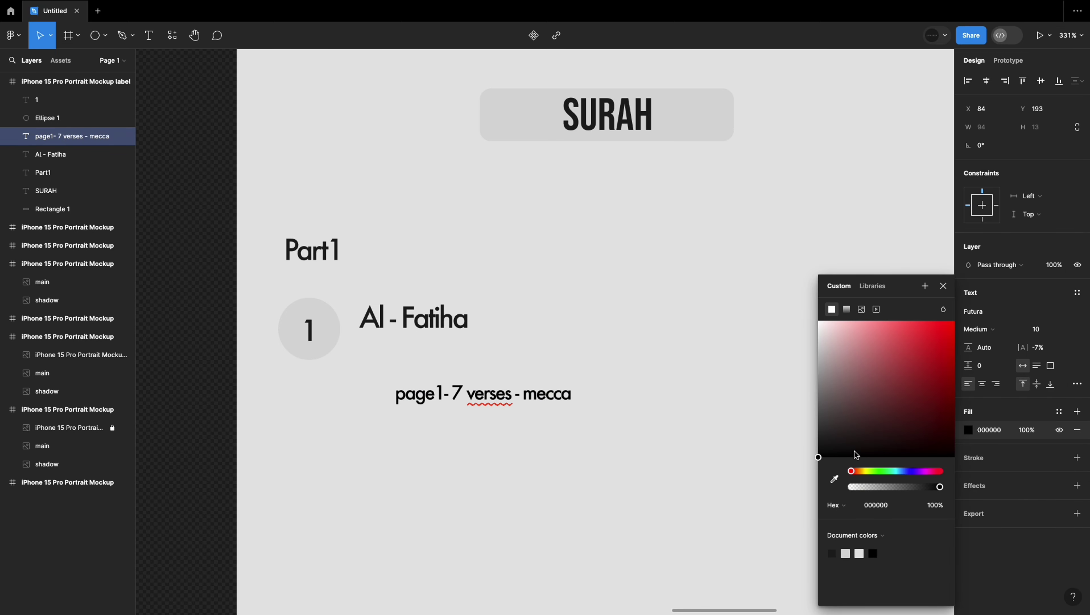
pyautogui.moveTo(522, 396); pyautogui.dragTo(480, 351)
pyautogui.click(369, 423)
pyautogui.click(430, 342)
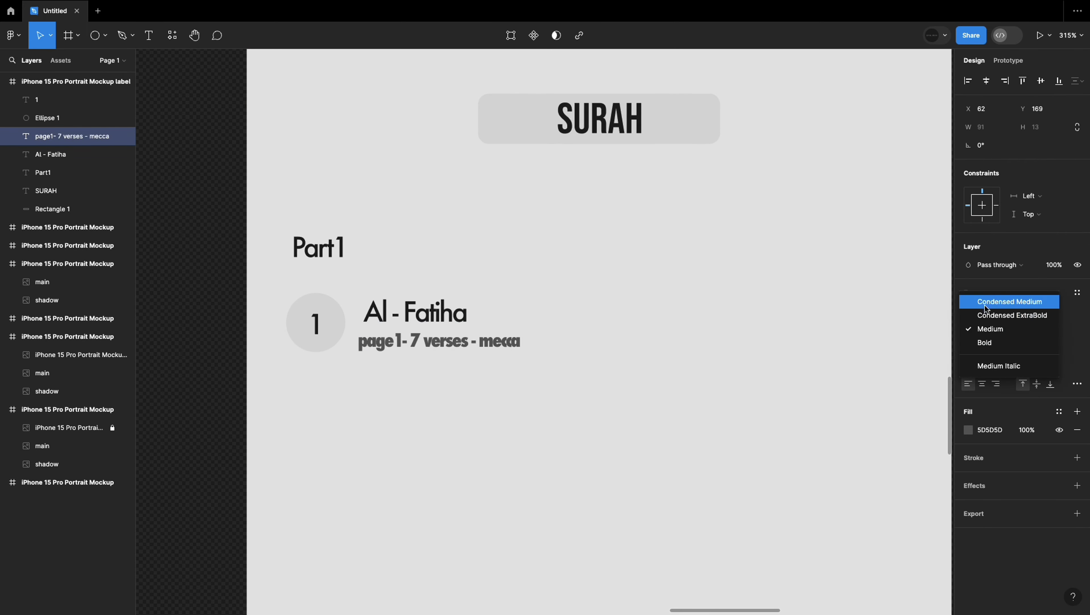
pyautogui.click(254, 441)
pyautogui.scroll(-3, 254, 441)
pyautogui.scroll(-3, 272, 413)
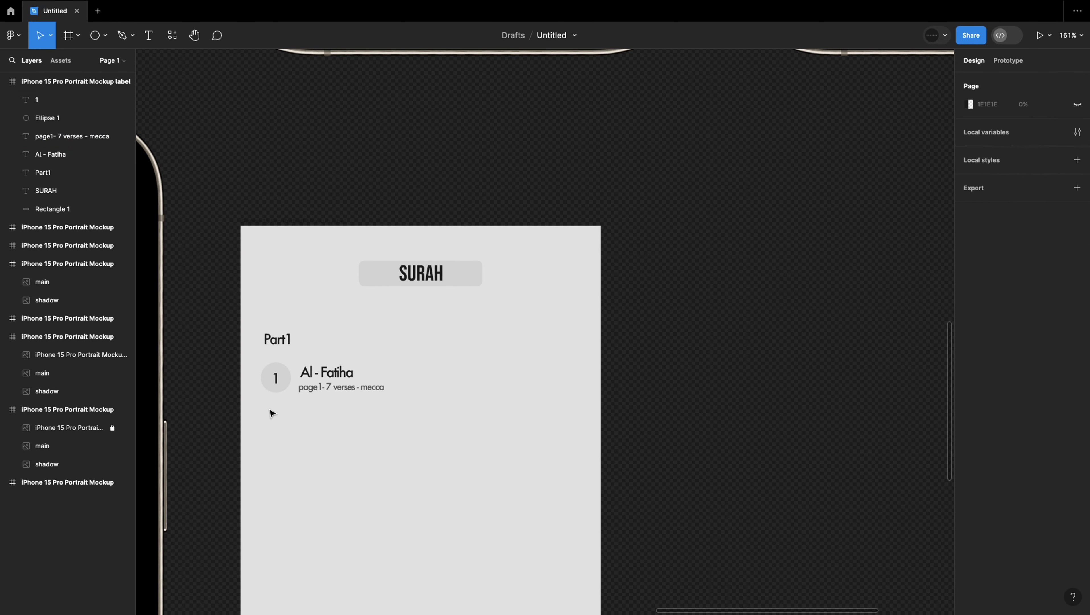
# Step: Draw a divider line beneath the Al - Fatiha entry with 8% stroke opacity
pyautogui.moveTo(261, 416); pyautogui.dragTo(493, 415)
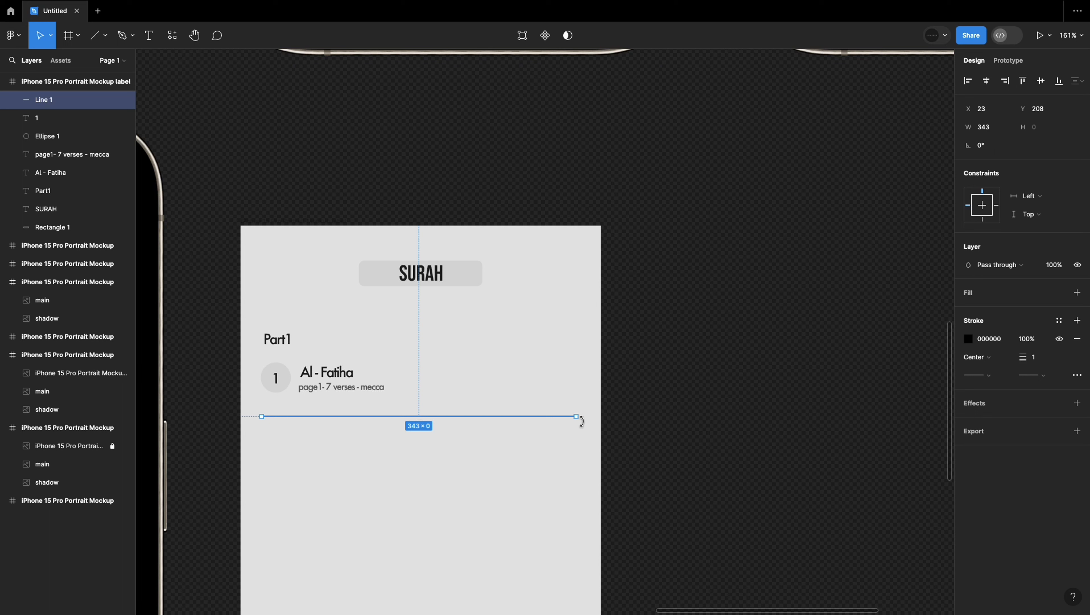
pyautogui.click(969, 341)
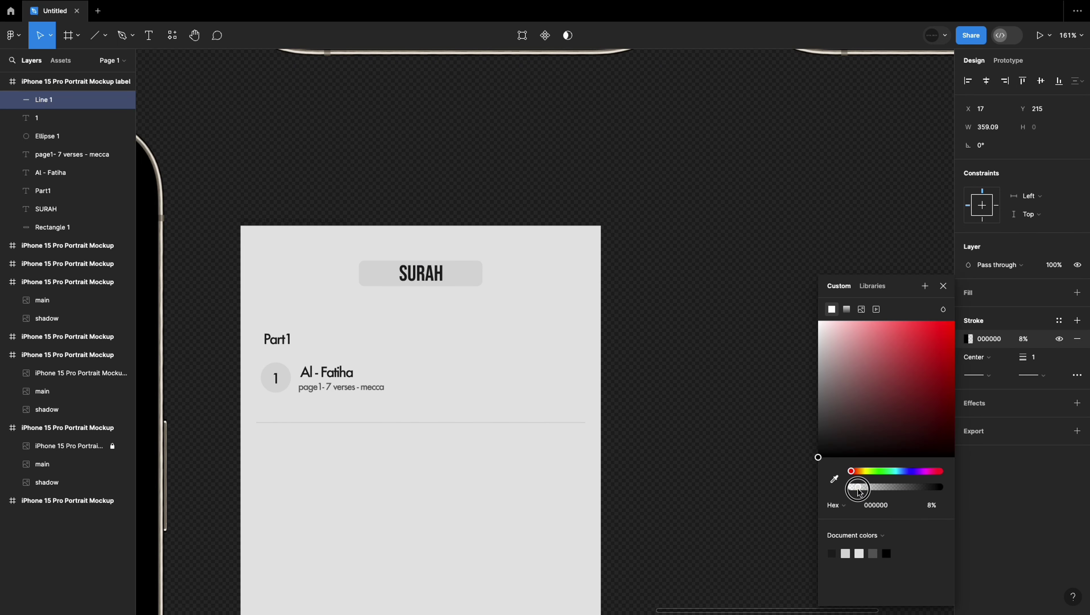
pyautogui.moveTo(942, 484); pyautogui.dragTo(854, 484)
pyautogui.press('Escape')
pyautogui.click(651, 478)
pyautogui.scroll(-5, 650, 478)
pyautogui.moveTo(578, 257); pyautogui.dragTo(577, 243)
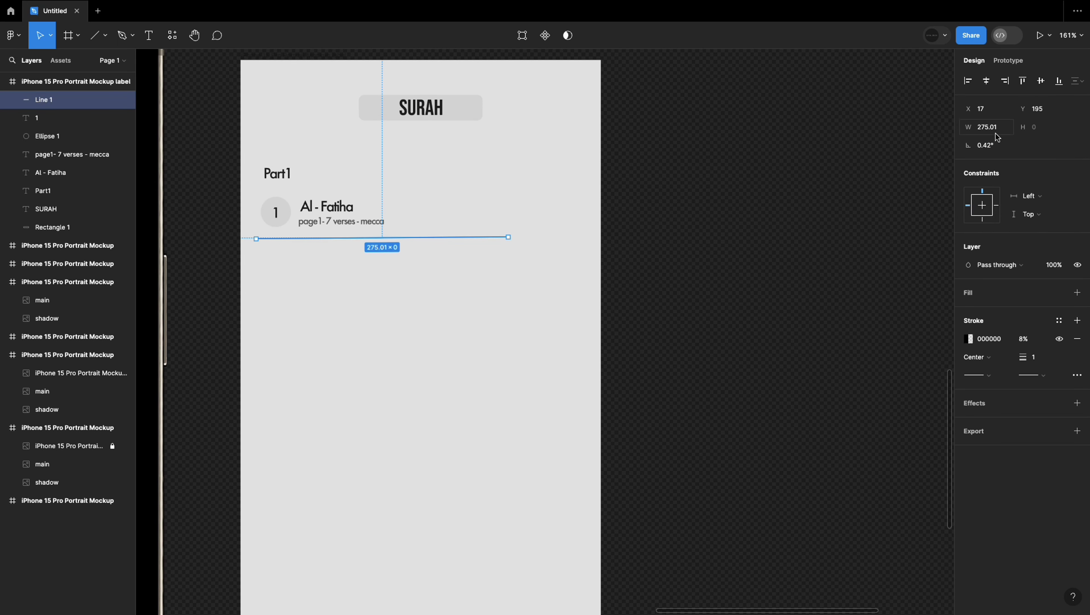
# Step: Copy the Al - Fatiha entry row, without Part1, just below the first
pyautogui.keyDown('shift'); pyautogui.click(43, 155); pyautogui.keyUp('shift')
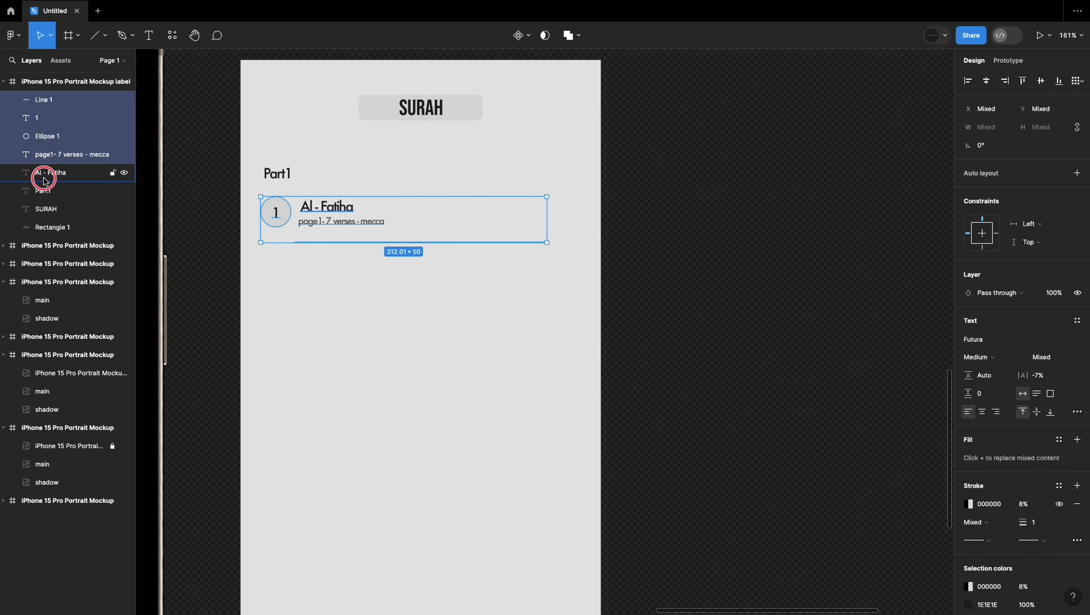
pyautogui.keyDown('shift'); pyautogui.click(43, 191); pyautogui.keyUp('shift')
pyautogui.hotkey('ctrl', 'g')
pyautogui.moveTo(400, 208); pyautogui.dragTo(395, 296)
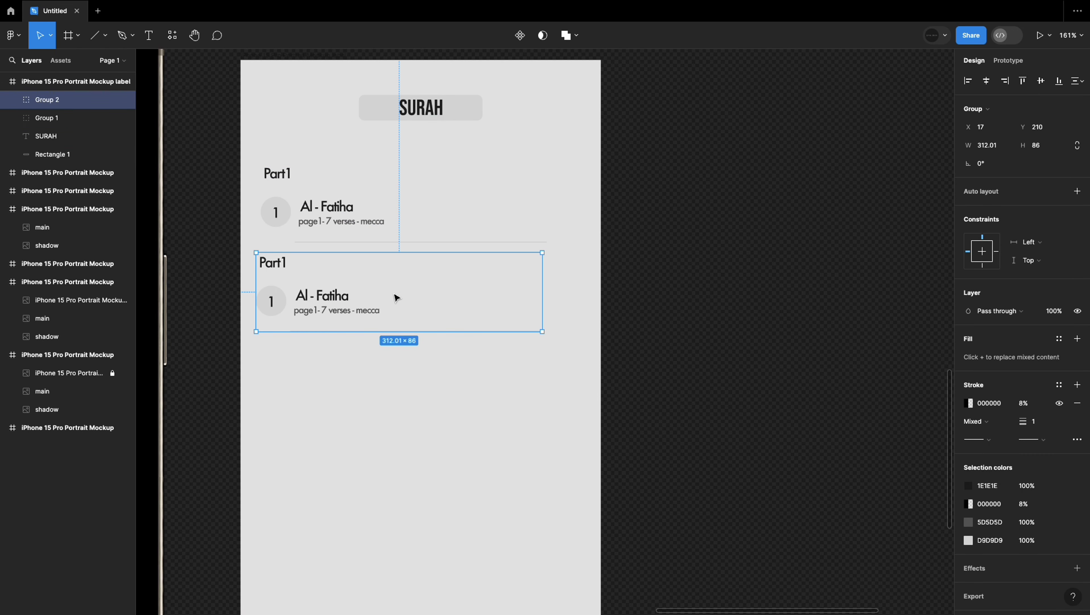
pyautogui.hotkey('ctrl', 'z')
pyautogui.hotkey('ctrl', 'z')
pyautogui.hotkey('ctrl', 'z')
pyautogui.keyDown('shift'); pyautogui.click(277, 173); pyautogui.keyUp('shift')
pyautogui.moveTo(420, 232); pyautogui.dragTo(420, 282)
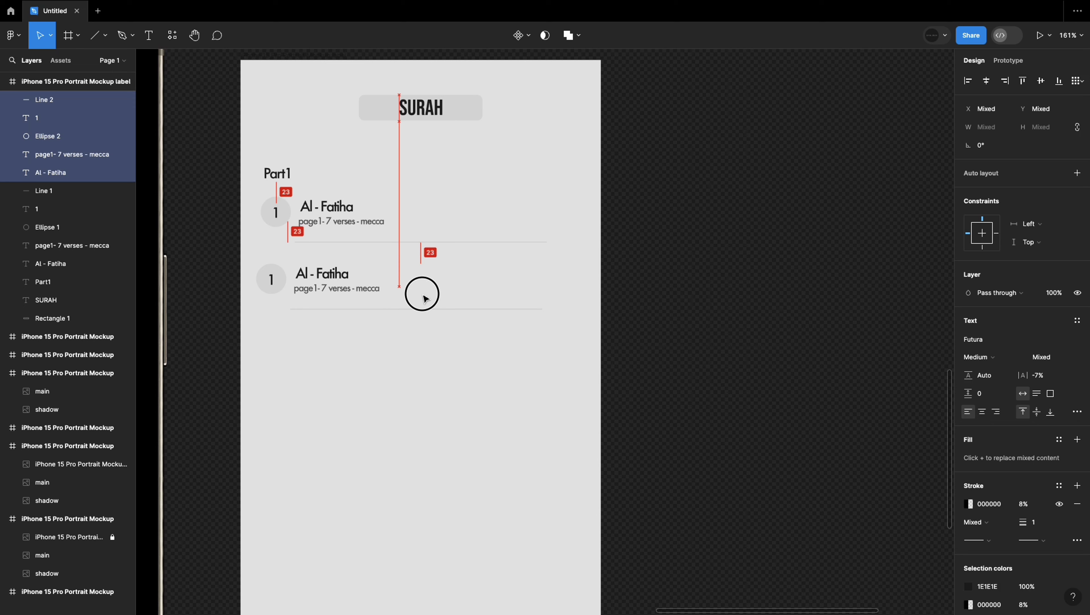
# Step: Repeat the entry row with Ctrl+D into an evenly spaced list down the screen
pyautogui.hotkey('ctrl', 'd')
pyautogui.hotkey('ctrl', 'd')
pyautogui.press('-')
pyautogui.hotkey('ctrl', 'd')
pyautogui.scroll(-3, 424, 284)
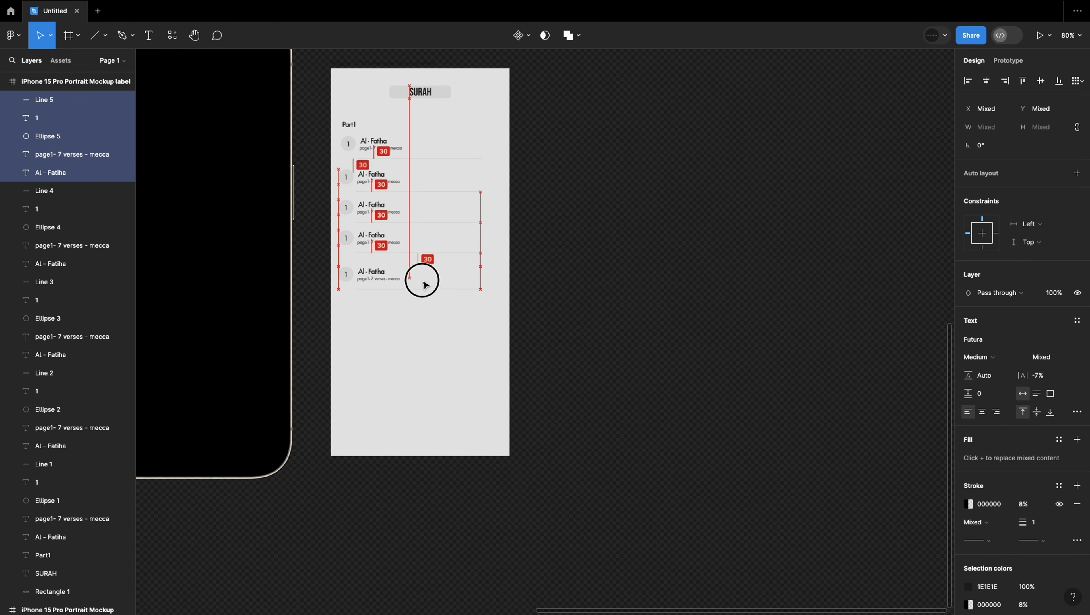
pyautogui.hotkey('ctrl', 'd')
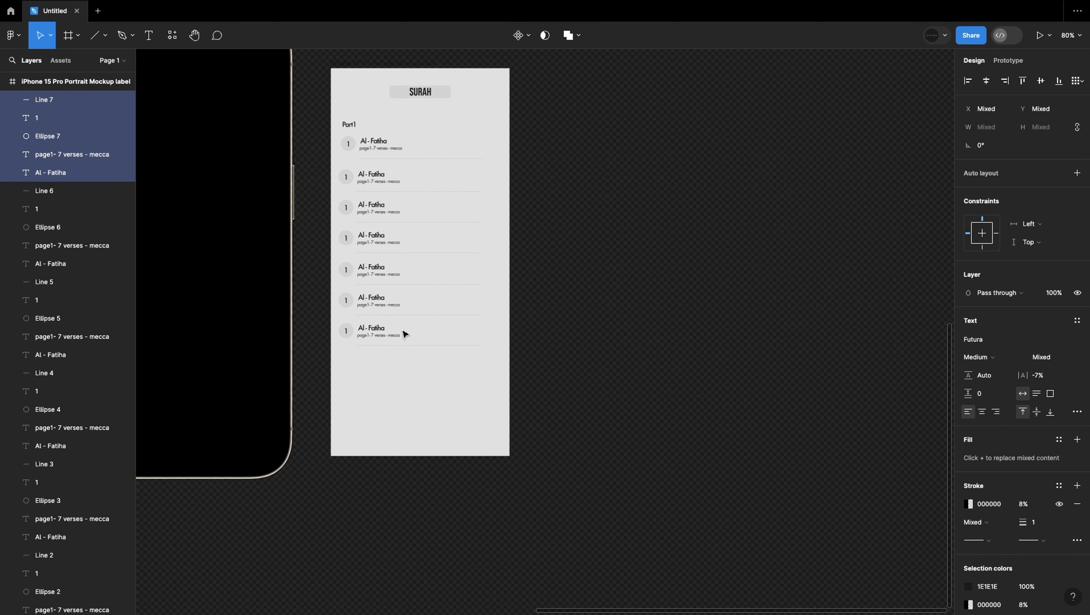
pyautogui.moveTo(403, 381); pyautogui.dragTo(392, 450)
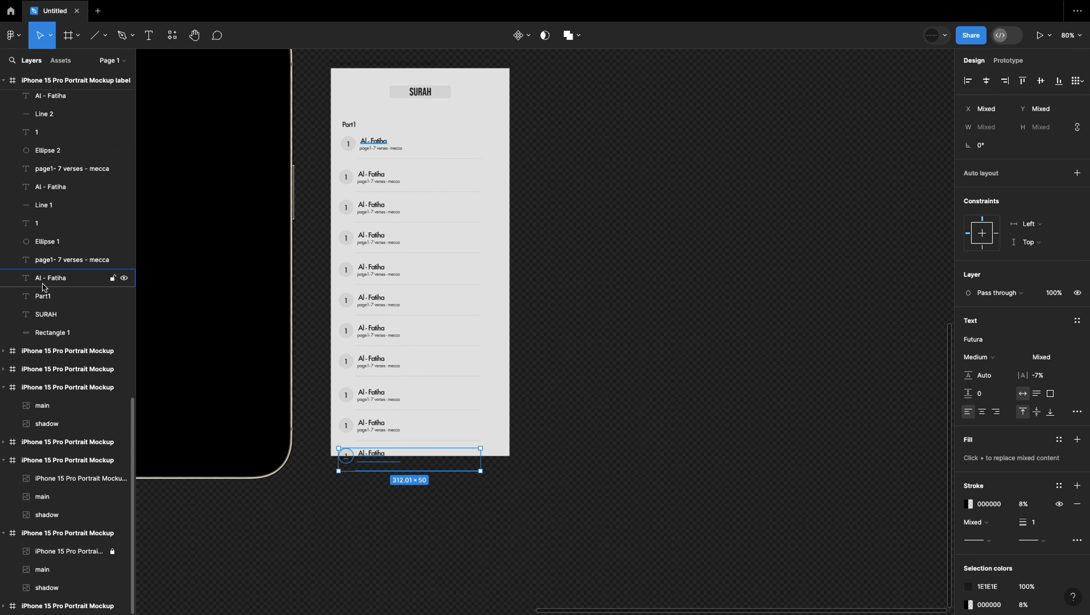
# Step: Select Part1 together with all entry rows and bring up their layer options
pyautogui.click(55, 296)
pyautogui.keyDown('shift'); pyautogui.click(65, 96); pyautogui.keyUp('shift')
pyautogui.rightClick(63, 82)
# Step: Group Part1 and all the Surah entry rows together
pyautogui.click(108, 203)
pyautogui.click(560, 235)
pyautogui.scroll(-2, 560, 236)
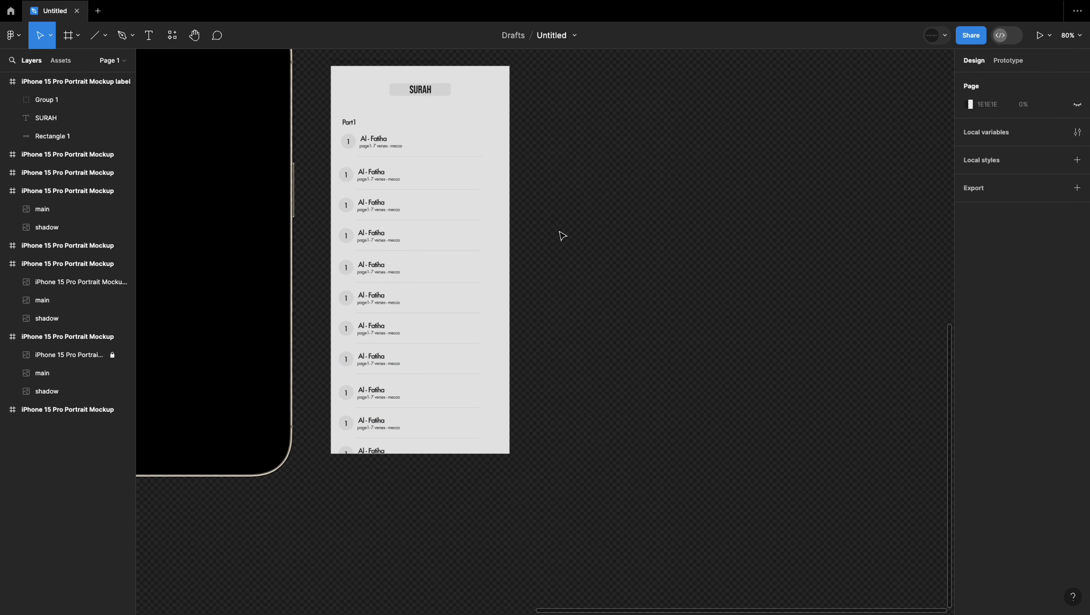
pyautogui.scroll(5, 457, 432)
# Step: Draw a darker grey bar across the bottom of the screen
pyautogui.moveTo(314, 259); pyautogui.dragTo(631, 325)
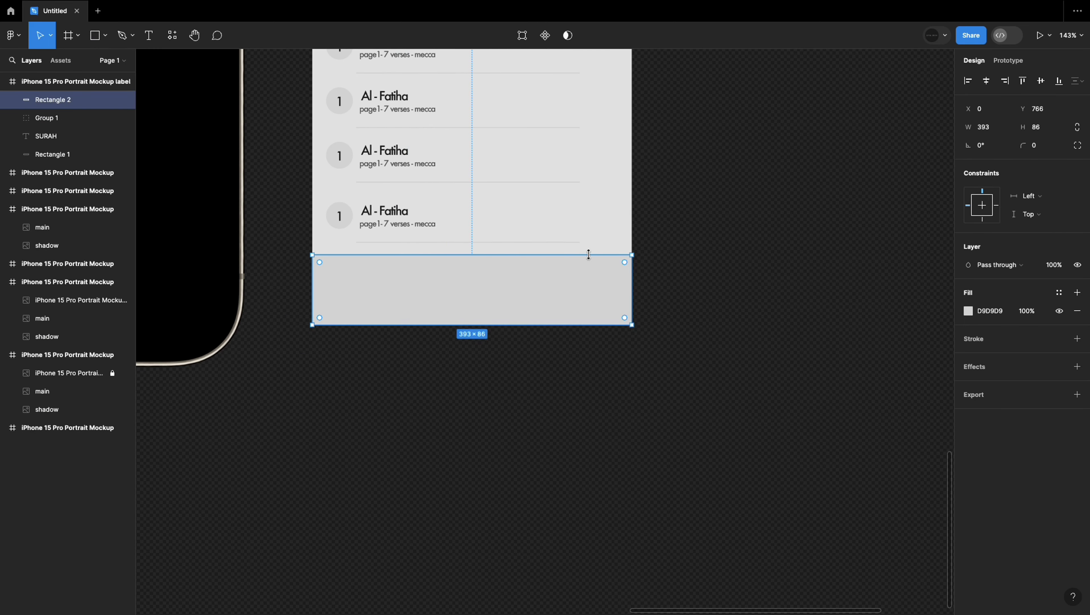
pyautogui.moveTo(586, 268); pyautogui.dragTo(567, 261)
pyautogui.click(968, 310)
pyautogui.click(818, 359)
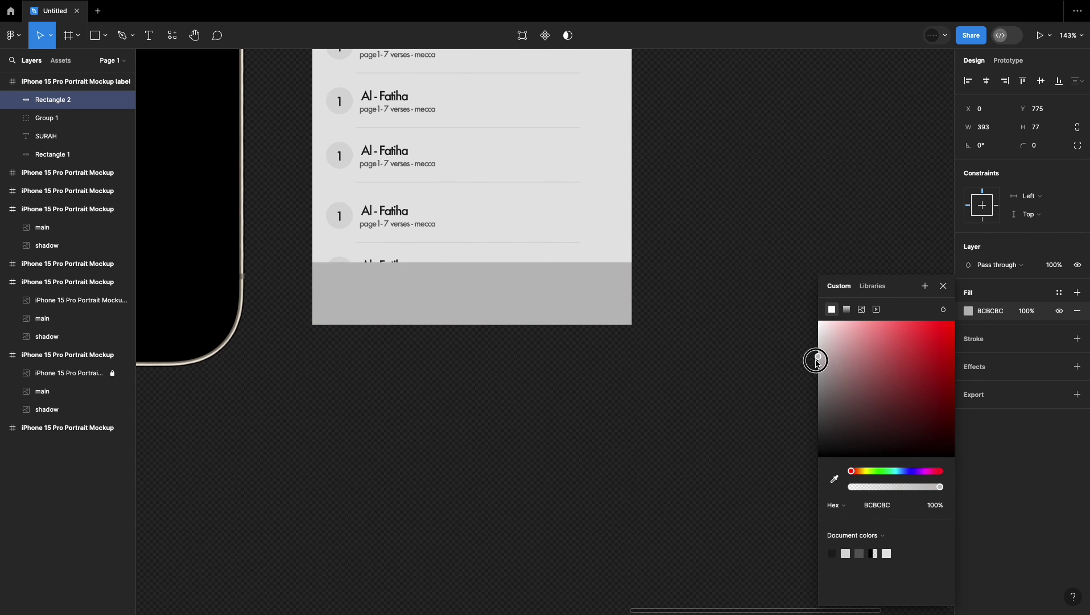
pyautogui.scroll(5, 376, 234)
# Step: Build a list icon from small bars and dots, grouped into one icon in the bar
pyautogui.press('r')
pyautogui.moveTo(307, 372); pyautogui.dragTo(364, 392)
pyautogui.scroll(10, 332, 383)
pyautogui.scroll(-10, 408, 384)
pyautogui.hotkey('ctrl', 'd')
pyautogui.keyDown('shift'); pyautogui.click(114, 136); pyautogui.keyUp('shift')
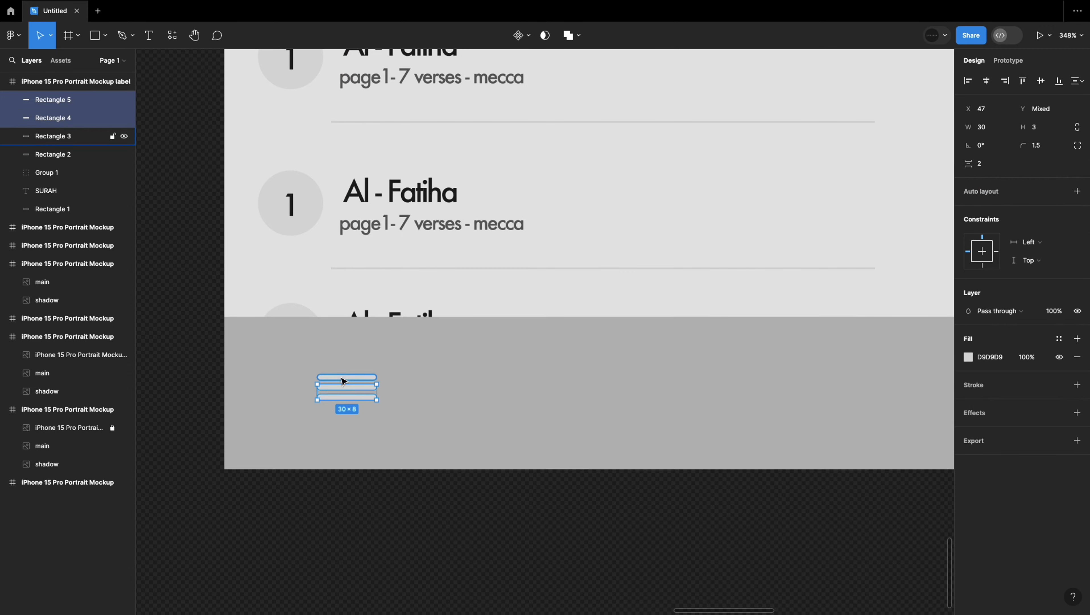
pyautogui.hotkey('ctrl', 'g')
pyautogui.moveTo(346, 408); pyautogui.dragTo(309, 405)
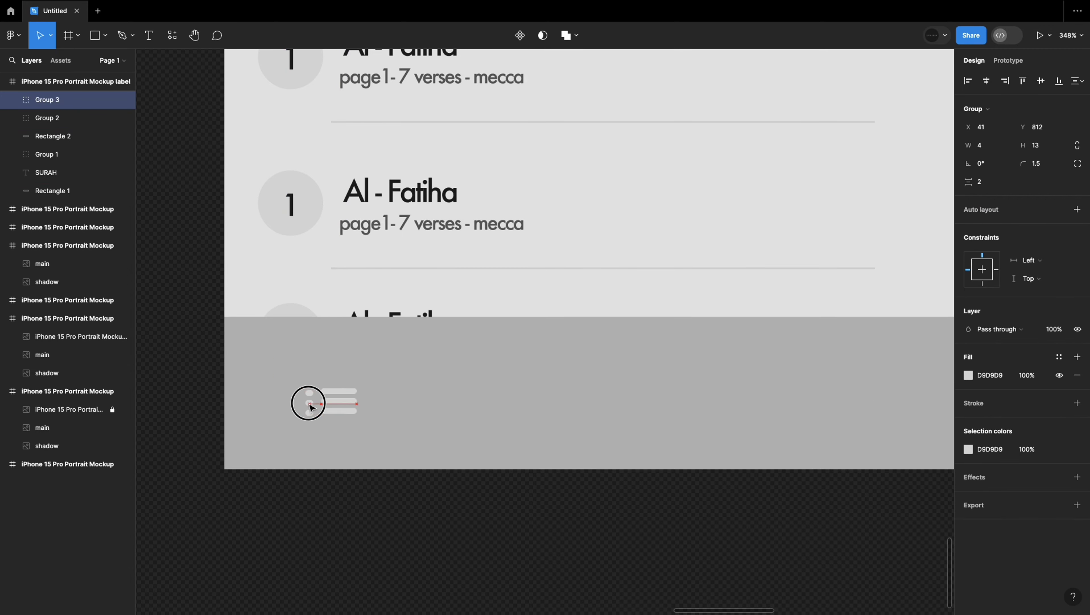
pyautogui.scroll(5, 311, 407)
pyautogui.keyDown('shift'); pyautogui.click(387, 403); pyautogui.keyUp('shift')
pyautogui.hotkey('ctrl', 'g')
pyautogui.scroll(-5, 433, 397)
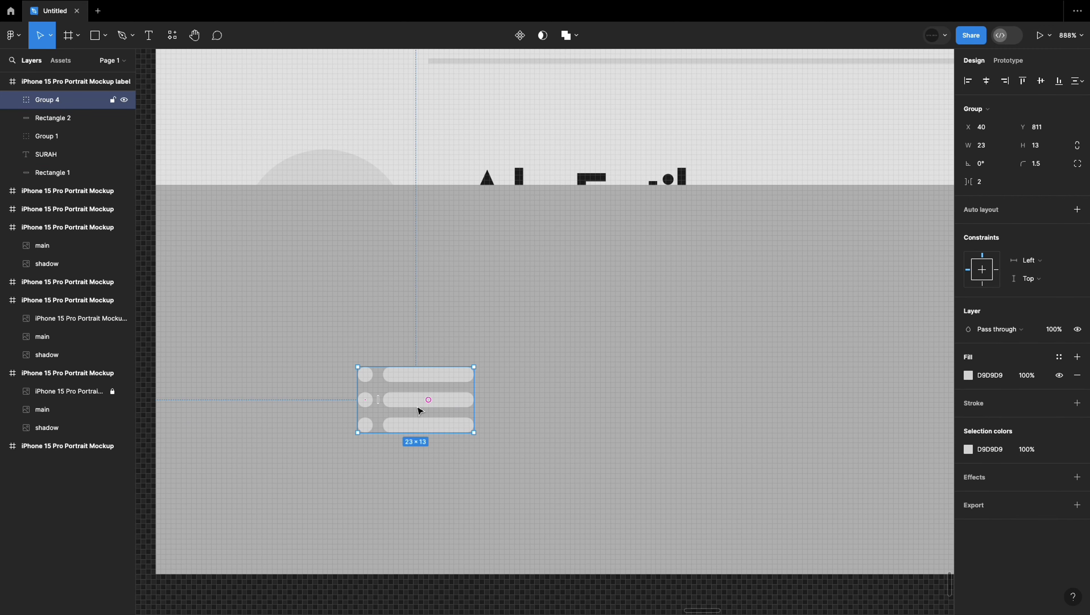
# Step: Add a small 'Surah' text label beneath the list icon
pyautogui.press('Escape')
pyautogui.press('t')
pyautogui.click(377, 513)
pyautogui.write('Surah')
pyautogui.click(1036, 328)
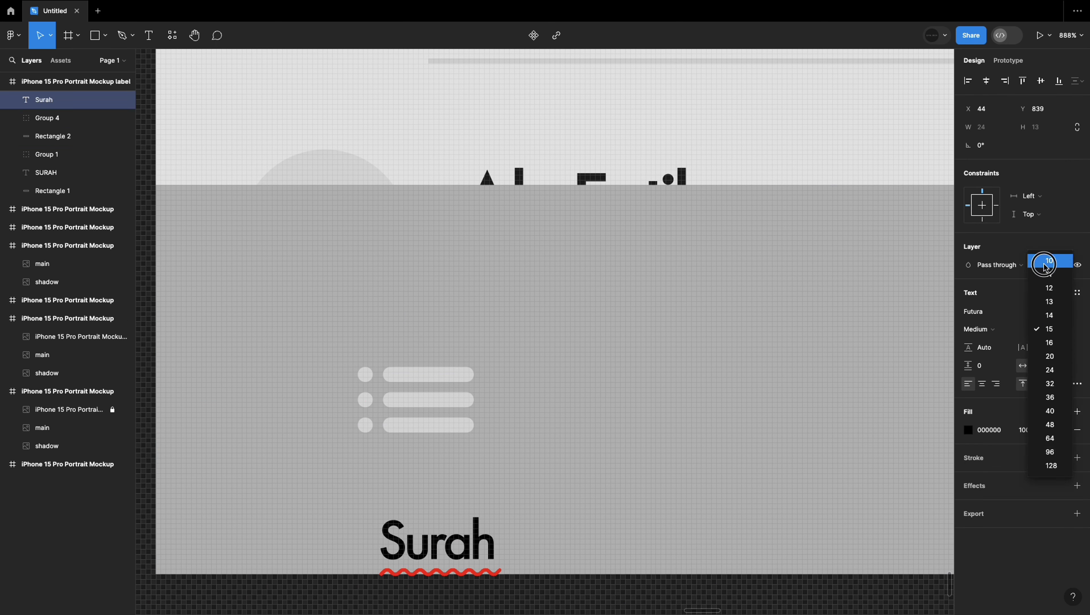
pyautogui.write('5')
pyautogui.press('Return')
pyautogui.press('Escape')
pyautogui.moveTo(406, 524); pyautogui.dragTo(426, 462)
# Step: Fill the list icon with 1E1E1E and set the Surah label to size 8
pyautogui.click(431, 426)
pyautogui.click(968, 430)
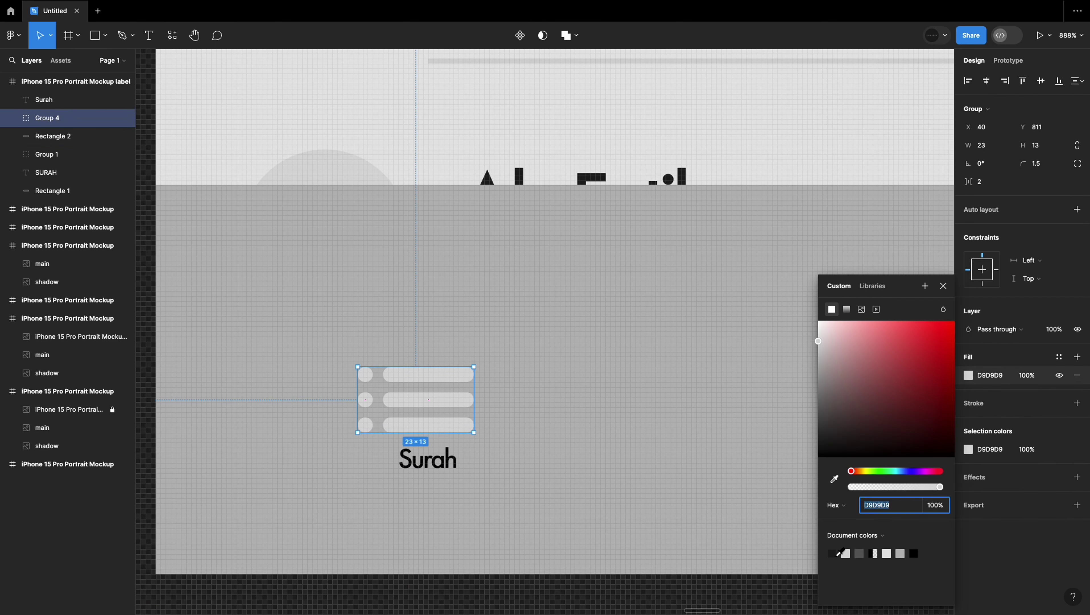
pyautogui.write('1E1E1E')
pyautogui.click(426, 459)
pyautogui.click(969, 430)
pyautogui.write('8')
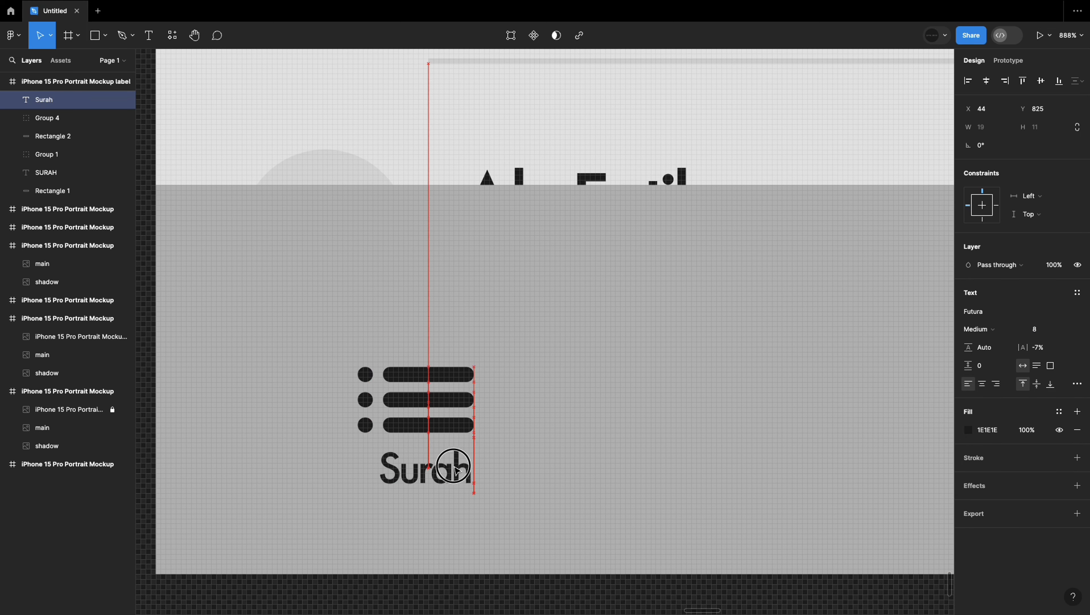
pyautogui.scroll(-10, 456, 469)
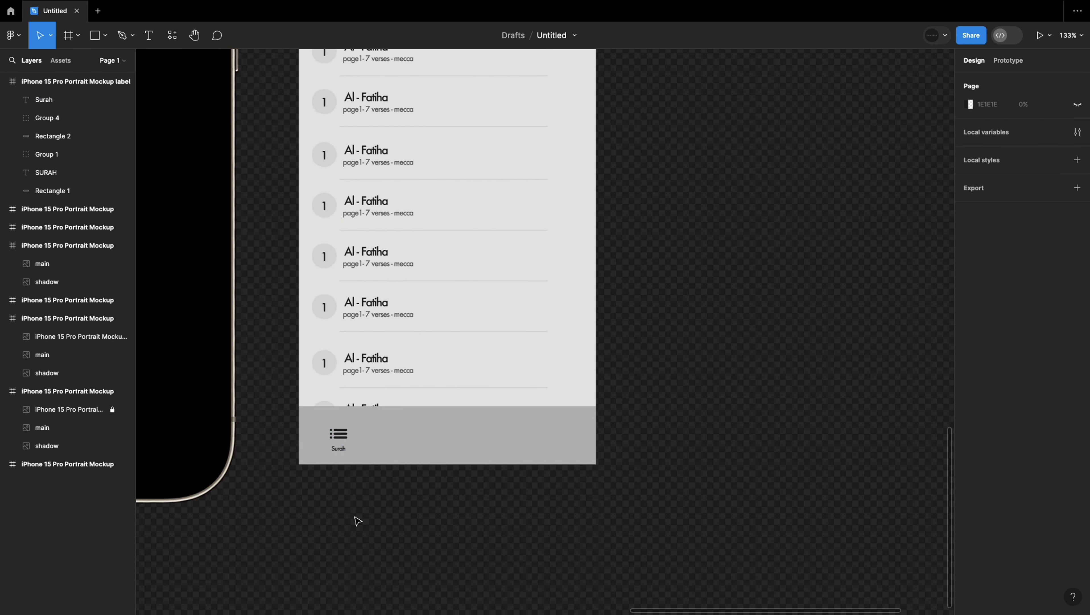
# Step: Draw a notched bookmark ribbon shape filled 1E1E1E in the middle of the tab bar
pyautogui.scroll(3, 358, 519)
pyautogui.press('r')
pyautogui.moveTo(404, 372); pyautogui.dragTo(432, 430)
pyautogui.scroll(8, 428, 426)
pyautogui.press('Return')
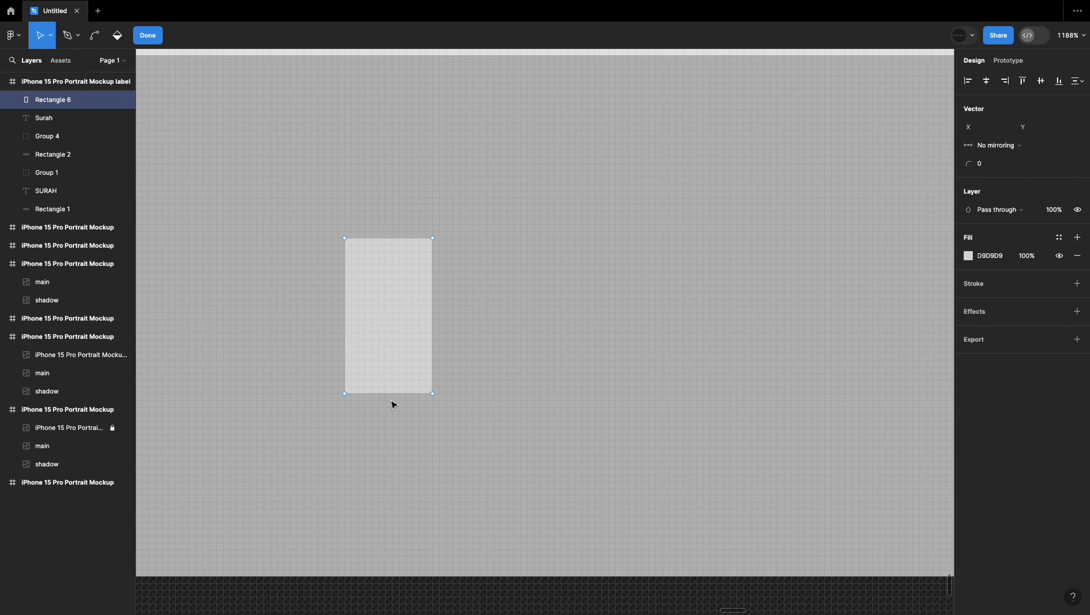
pyautogui.click(424, 256)
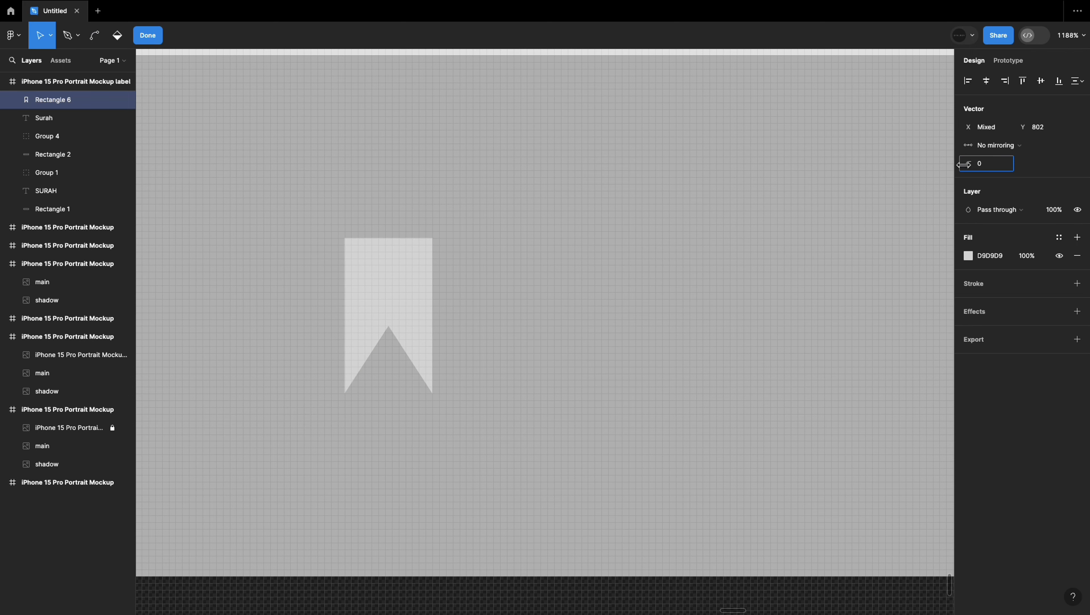
pyautogui.press('Escape')
pyautogui.scroll(-5, 385, 533)
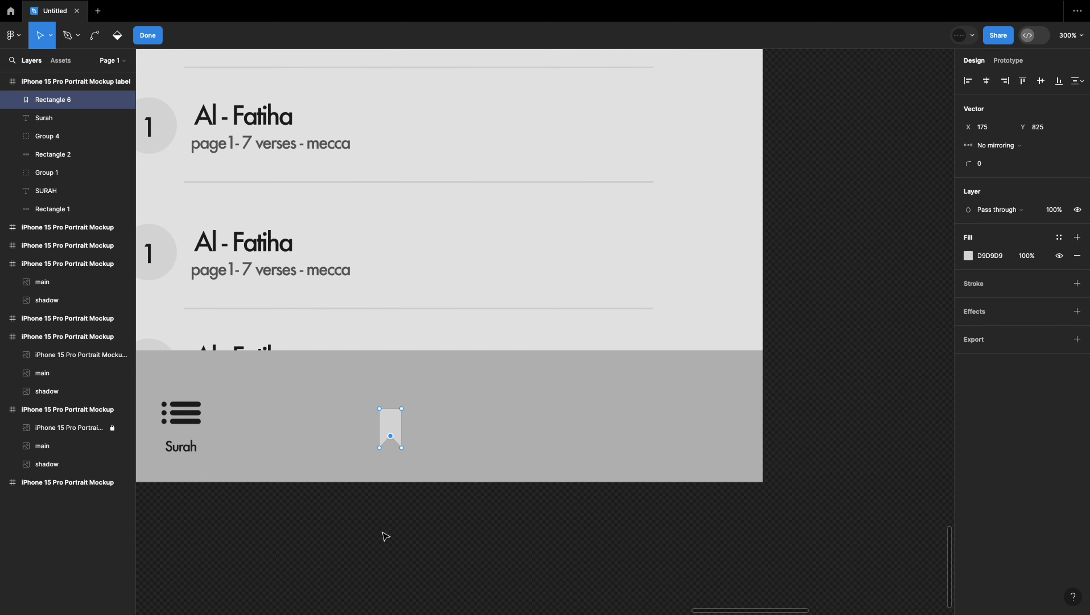
pyautogui.press('i')
pyautogui.click(565, 531)
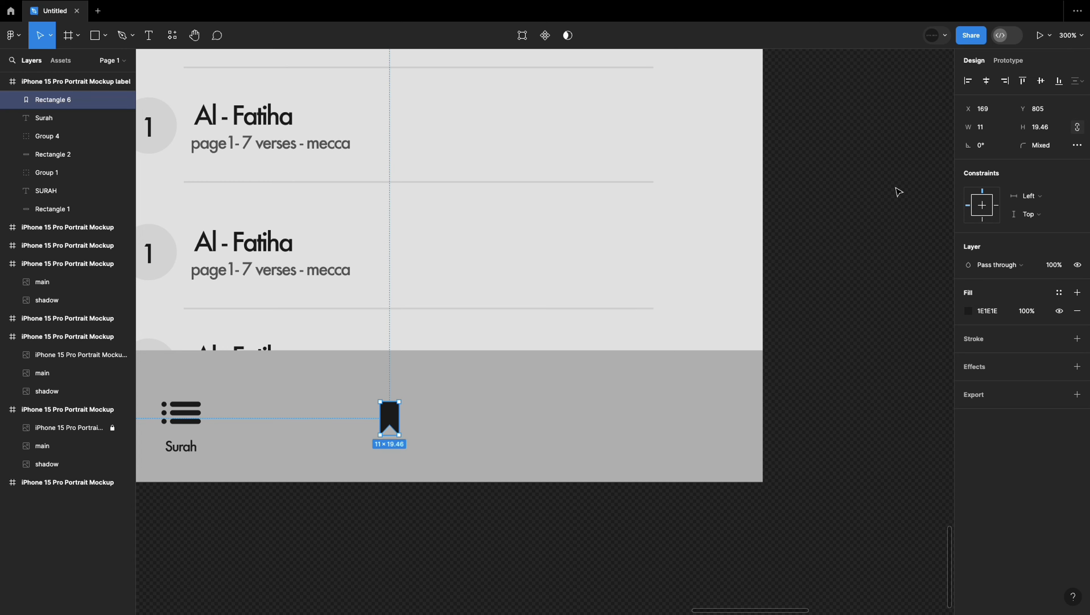
pyautogui.moveTo(390, 417); pyautogui.dragTo(427, 417)
# Step: Copy the Surah label under the ribbon and change it to 'Bookmarks'
pyautogui.moveTo(181, 446); pyautogui.dragTo(434, 456)
pyautogui.write('Bookmae')
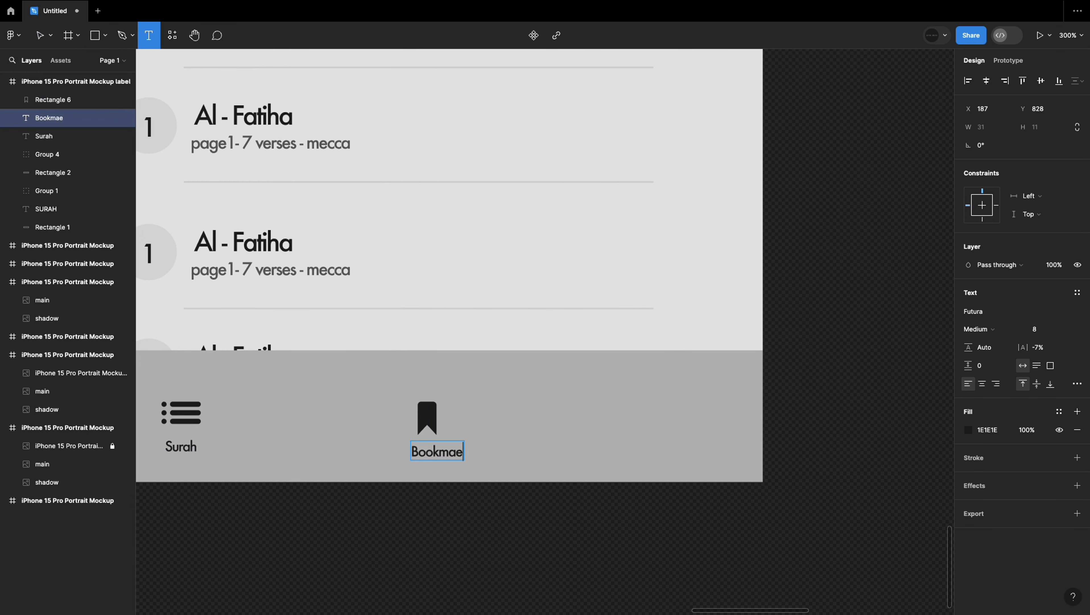
pyautogui.press('BackSpace')
pyautogui.write('rks')
pyautogui.press('Escape')
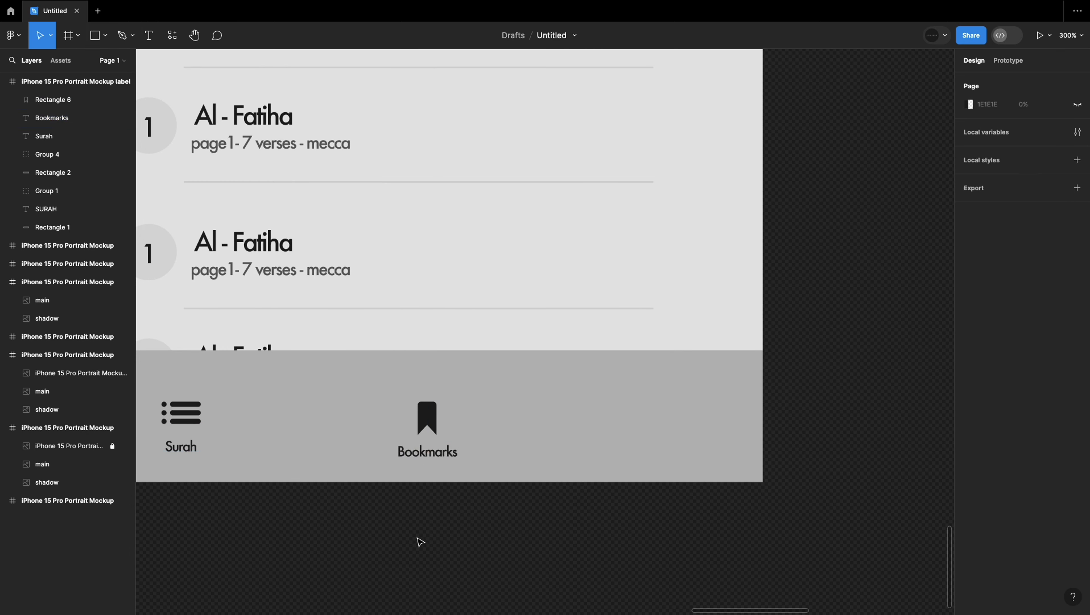
pyautogui.scroll(-5, 417, 538)
pyautogui.scroll(10, 411, 524)
# Step: Align the Bookmarks item, then draw an outlined ring and handle line for a magnifier
pyautogui.moveTo(288, 263); pyautogui.dragTo(333, 261)
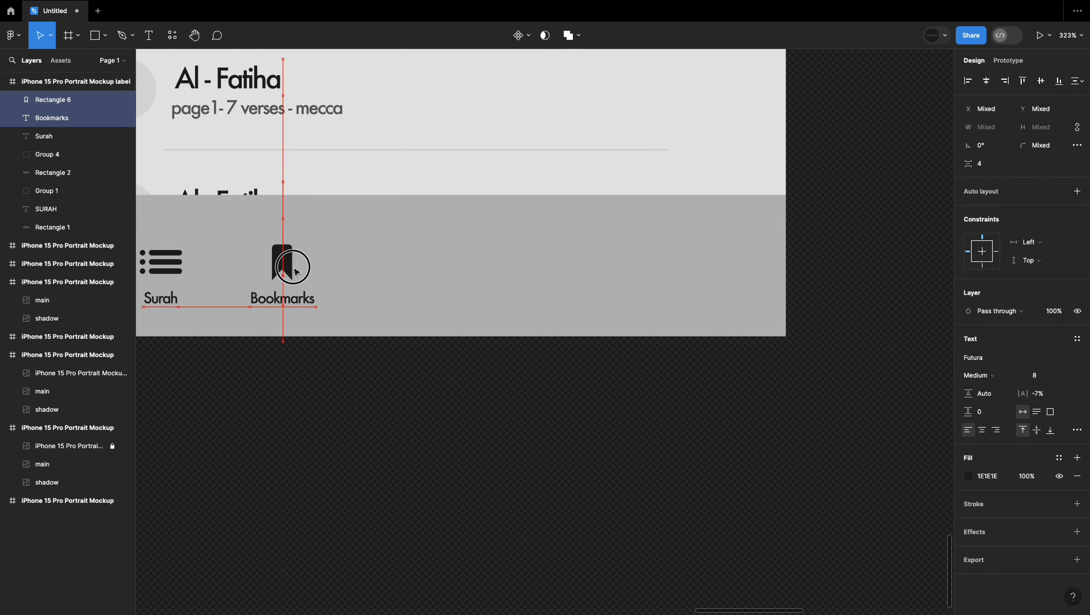
pyautogui.click(335, 446)
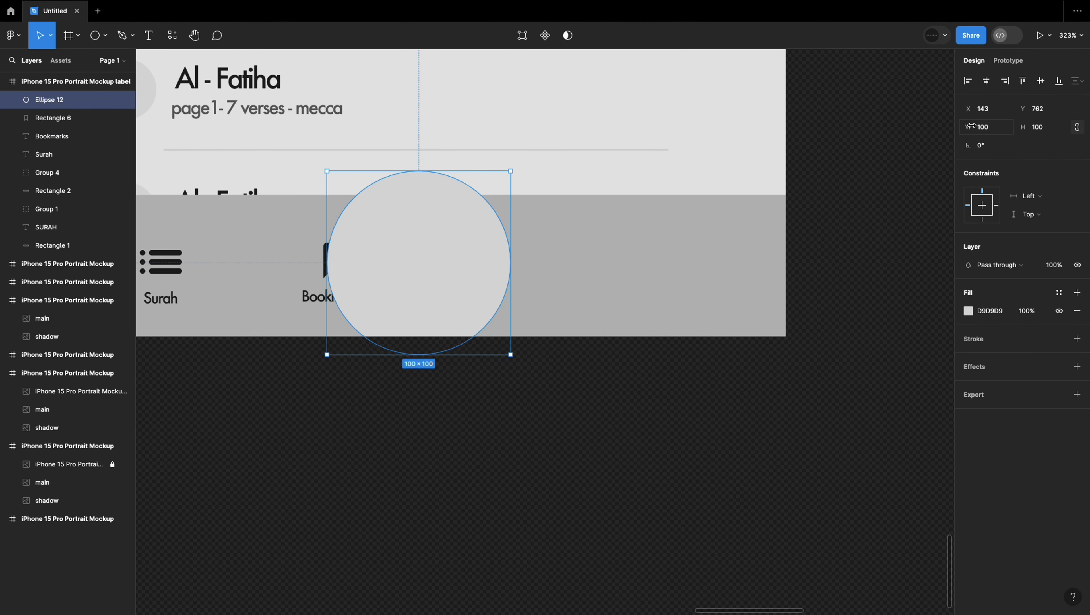
pyautogui.moveTo(326, 168)
pyautogui.mouseDown()
pyautogui.moveTo(369, 210)
pyautogui.moveTo(515, 264)
pyautogui.moveTo(592, 356)
pyautogui.mouseUp()
pyautogui.click(1077, 338)
pyautogui.click(1077, 310)
pyautogui.scroll(5, 524, 272)
pyautogui.click(105, 35)
pyautogui.click(60, 75)
pyautogui.click(552, 319)
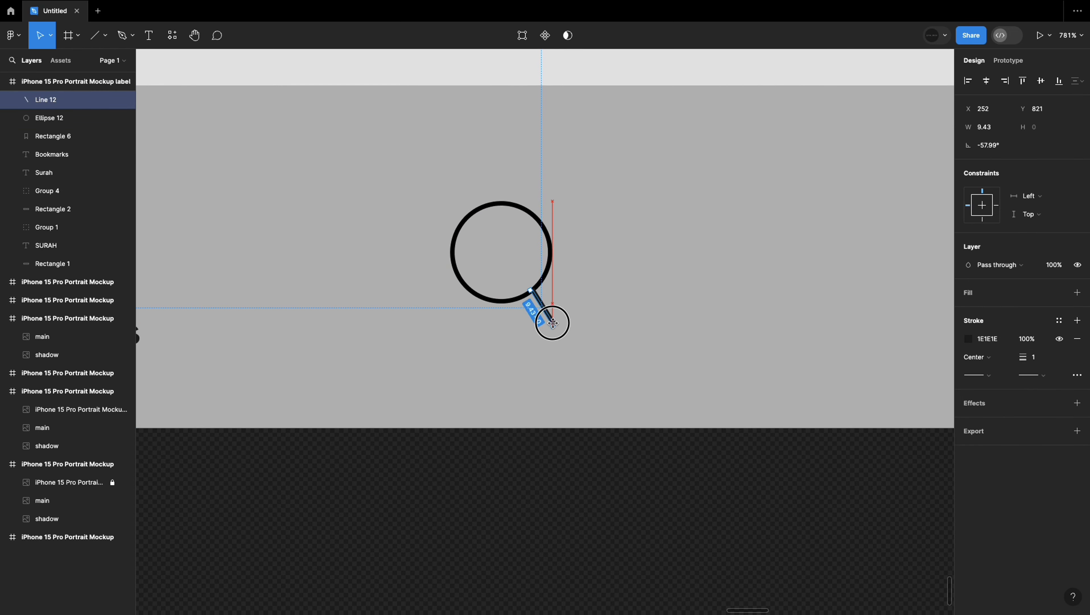
# Step: Copy the Bookmarks label under the magnifier to serve as the Search label
pyautogui.scroll(-5, 537, 327)
pyautogui.click(464, 371)
pyautogui.scroll(5, 472, 318)
pyautogui.scroll(-3, 472, 319)
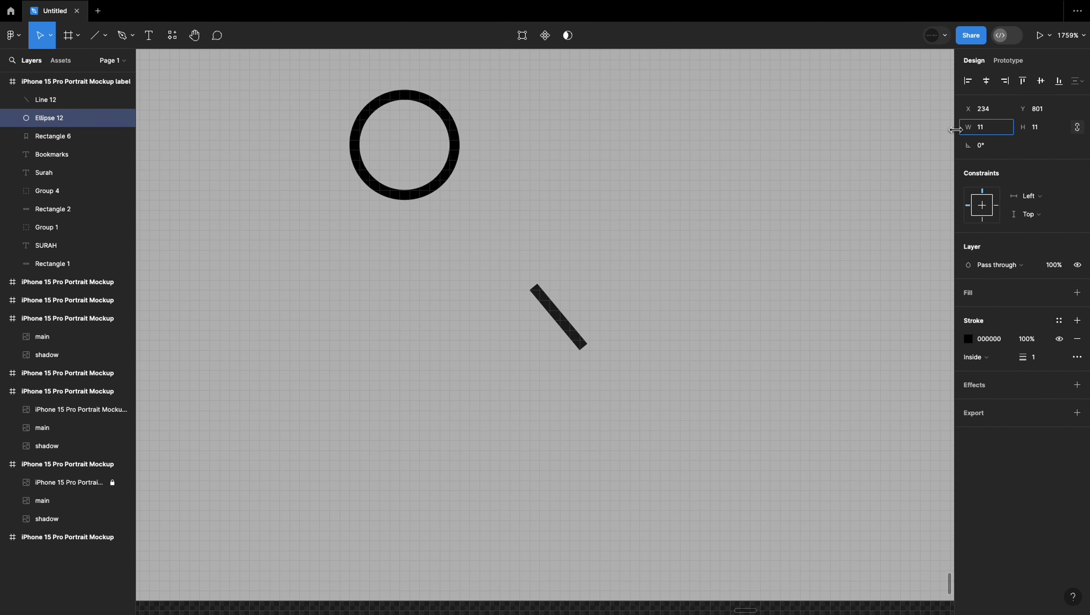
pyautogui.scroll(-5, 538, 253)
pyautogui.moveTo(376, 331); pyautogui.dragTo(581, 346)
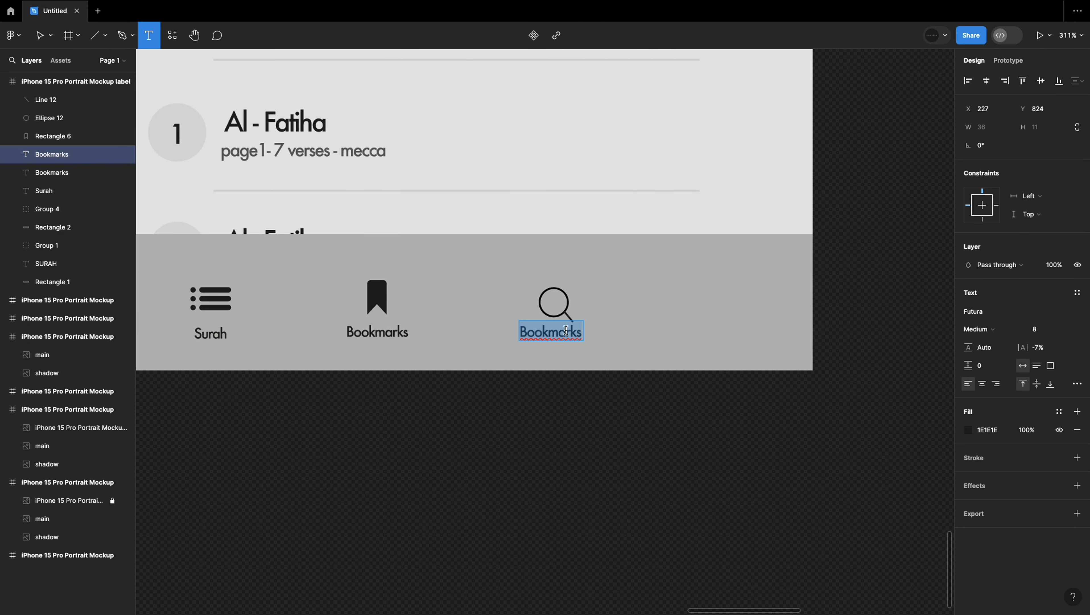
# Step: Group the ring and handle into one magnifier icon and centre the Search label beneath
pyautogui.scroll(5, 637, 369)
pyautogui.click(467, 204)
pyautogui.keyDown('shift'); pyautogui.click(480, 258); pyautogui.keyUp('shift')
pyautogui.rightClick(469, 258)
pyautogui.click(499, 382)
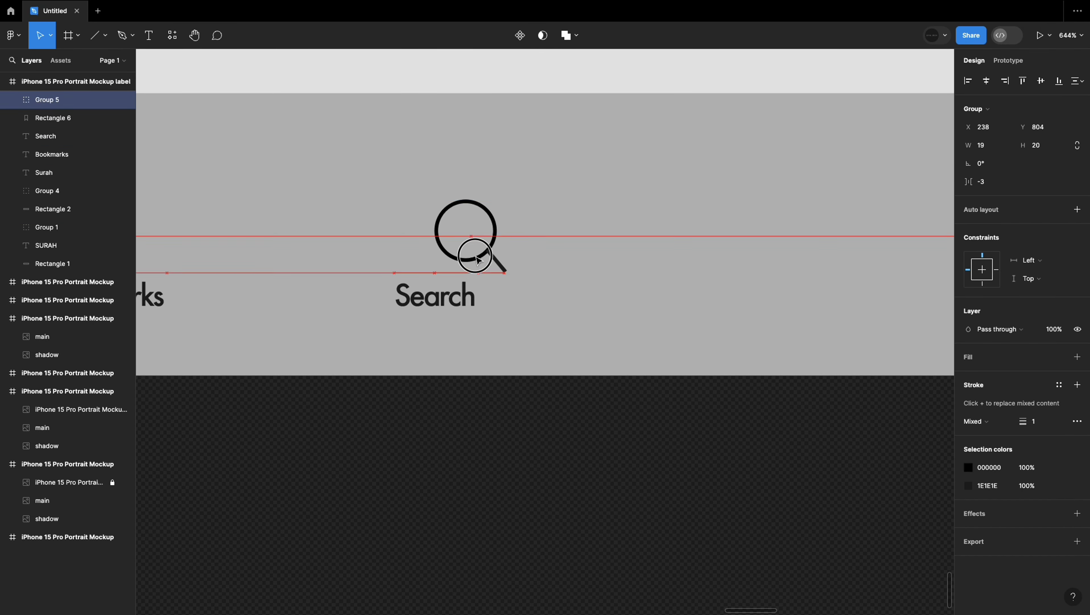
pyautogui.moveTo(452, 297); pyautogui.dragTo(484, 299)
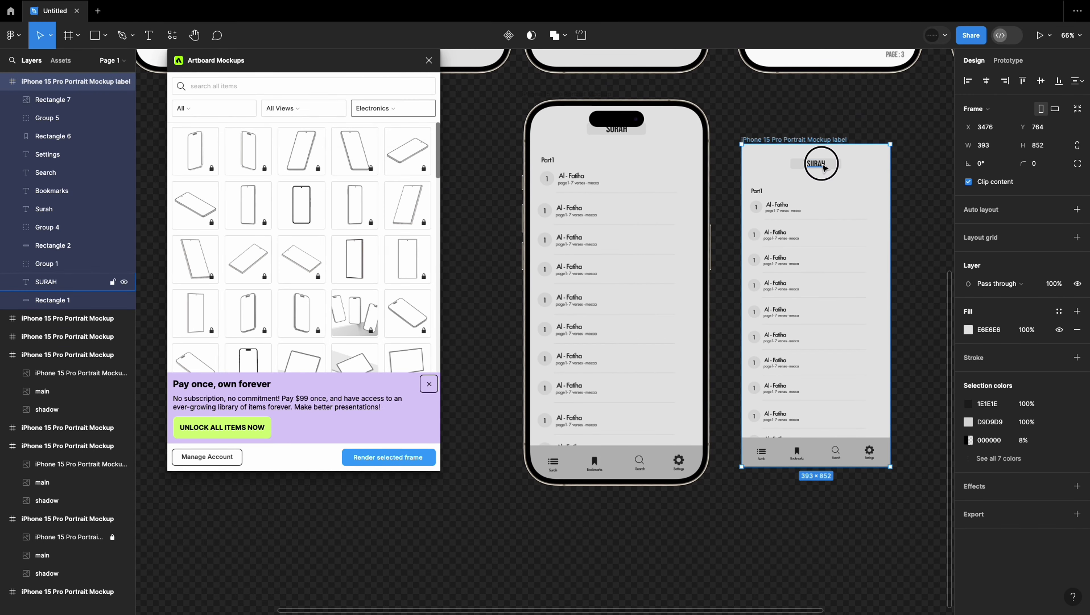
# Step: Move the SURAH heading to the left and delete its grey background rectangle
pyautogui.click(818, 166)
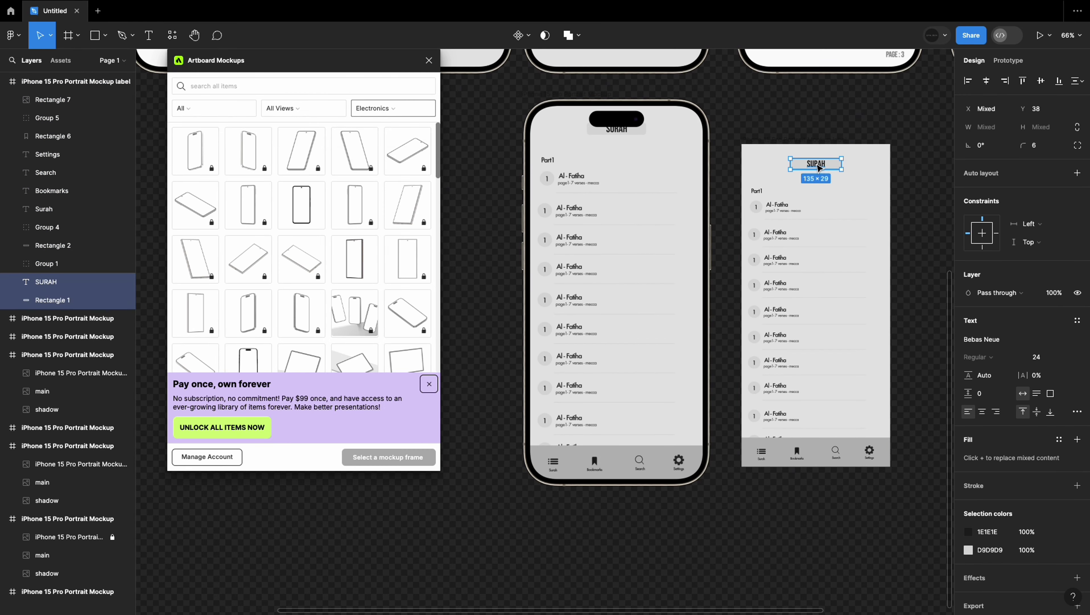
pyautogui.moveTo(819, 168); pyautogui.dragTo(761, 168)
pyautogui.click(770, 166)
pyautogui.press('Delete')
# Step: Enlarge the SURAH heading and render the Surah screen into the phone mockup
pyautogui.click(800, 140)
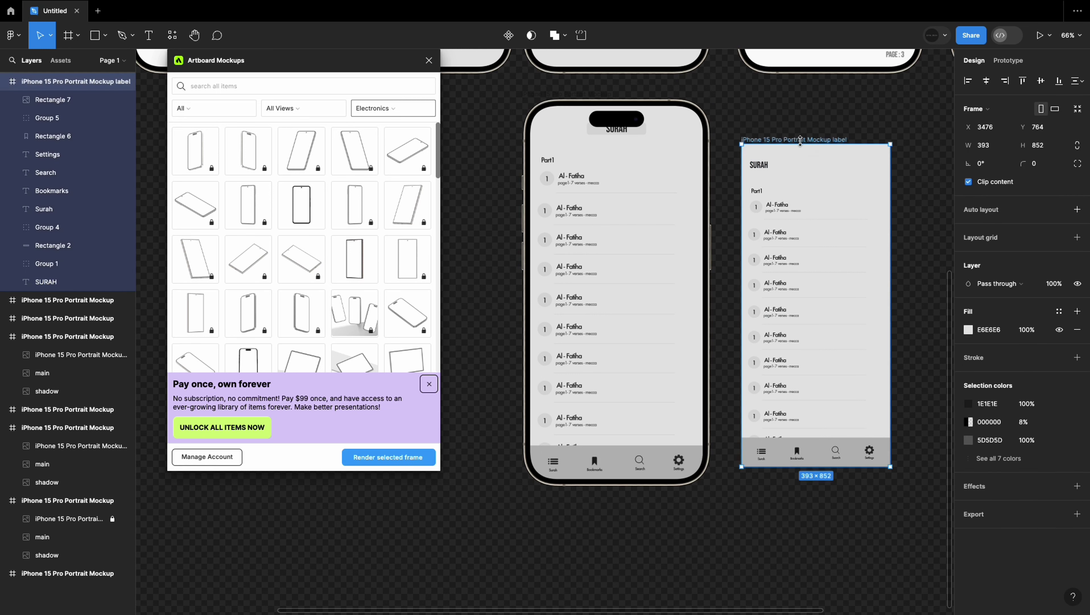
pyautogui.click(758, 165)
pyautogui.click(1050, 312)
pyautogui.click(793, 140)
pyautogui.click(387, 457)
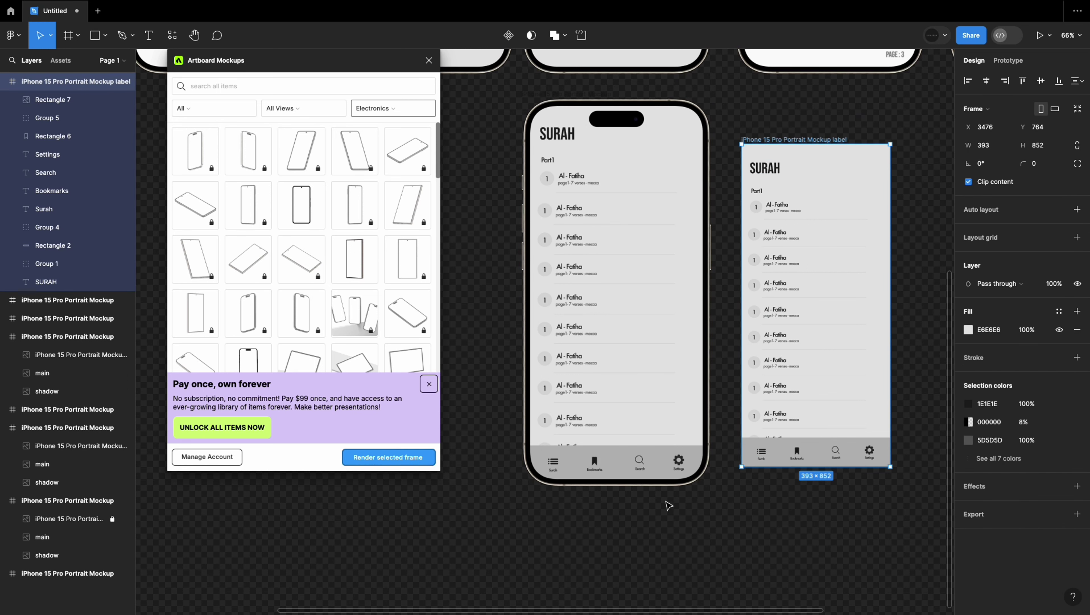
# Step: Raise all the tab bar items higher on the Surah screen and re-render the mockup
pyautogui.click(786, 435)
pyautogui.click(43, 209)
pyautogui.keyDown('shift'); pyautogui.click(51, 99); pyautogui.keyUp('shift')
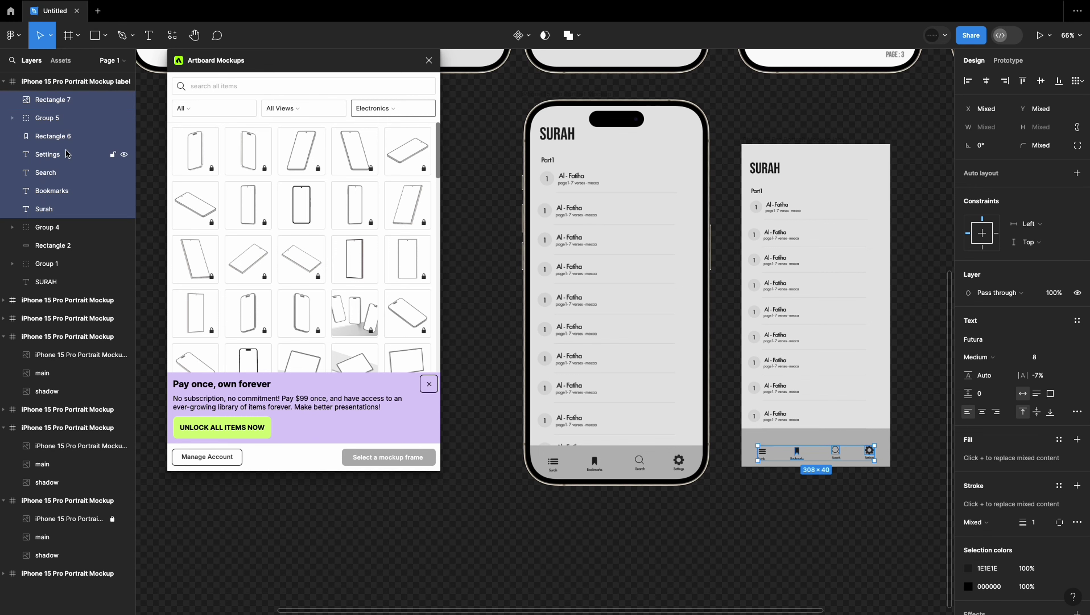
pyautogui.moveTo(839, 452); pyautogui.dragTo(836, 442)
pyautogui.press('Escape')
pyautogui.click(372, 463)
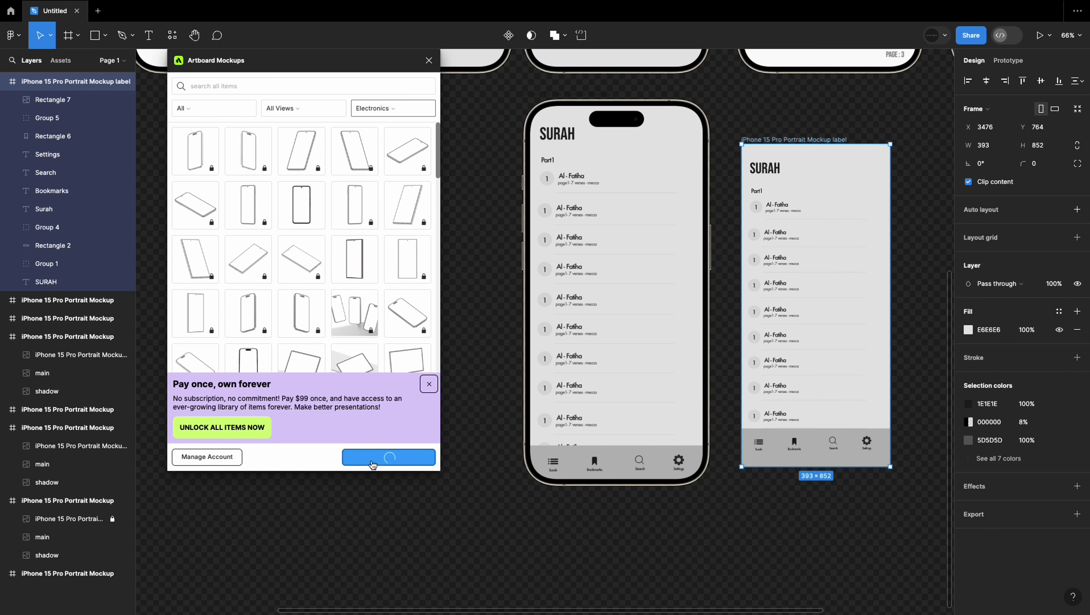
# Step: Delete the extra mockup frame from the canvas
pyautogui.scroll(-10, 616, 238)
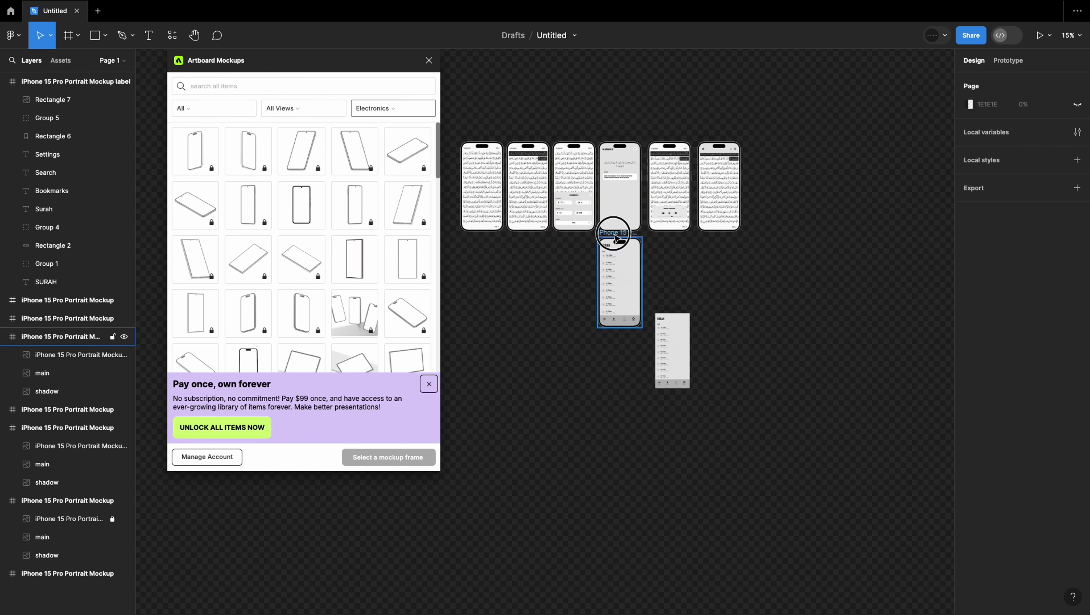
pyautogui.click(616, 238)
pyautogui.press('Delete')
# Step: Insert a free blank iPhone mockup beside the Surah screen using the free-price filter
pyautogui.click(75, 82)
pyautogui.hotkey('shift', '2')
pyautogui.click(184, 108)
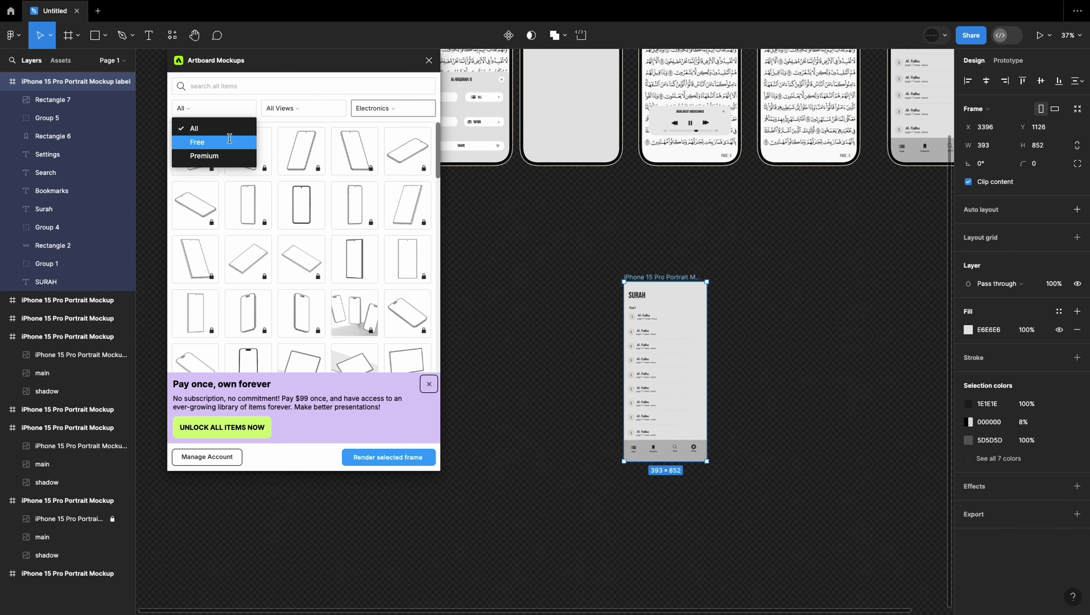
pyautogui.click(229, 141)
pyautogui.click(407, 205)
pyautogui.click(884, 340)
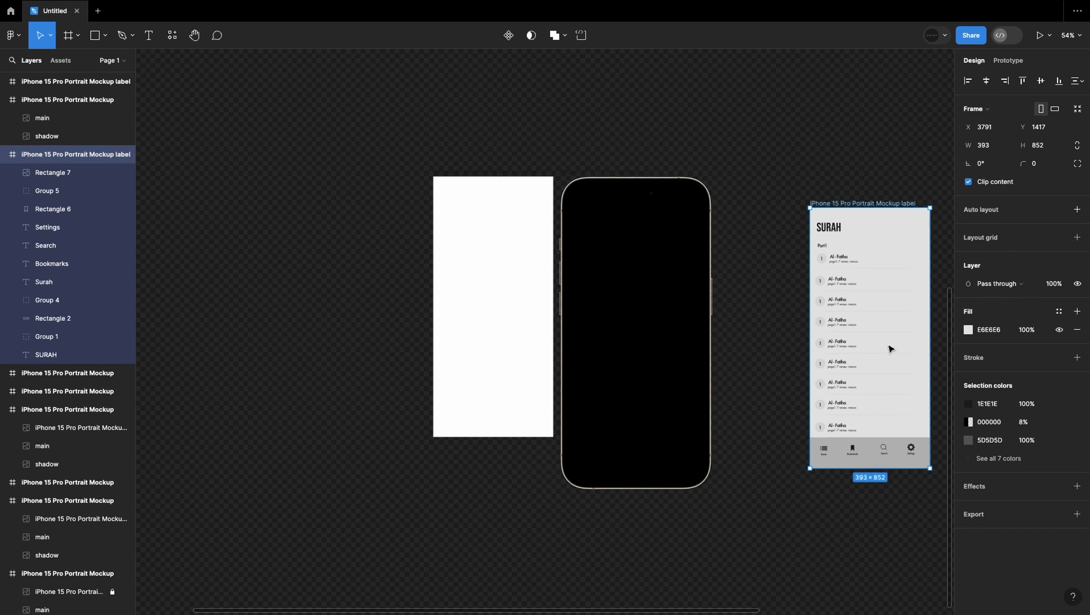